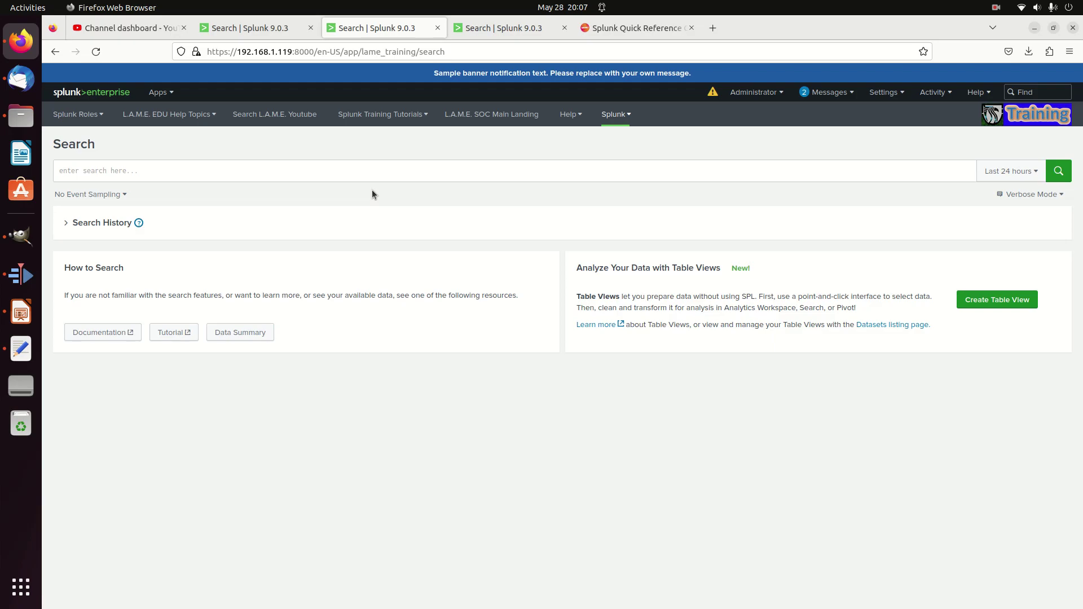
# Step: Enter '| makeresults | eval someTime = now()' as the first search line
pyautogui.click(409, 175)
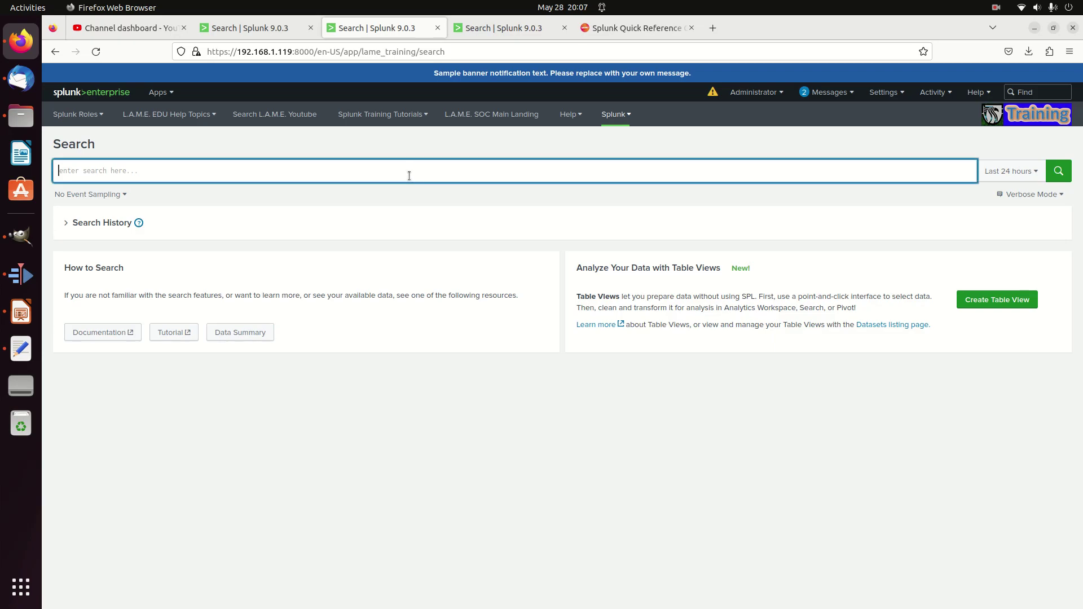
pyautogui.write('| makeresutls')
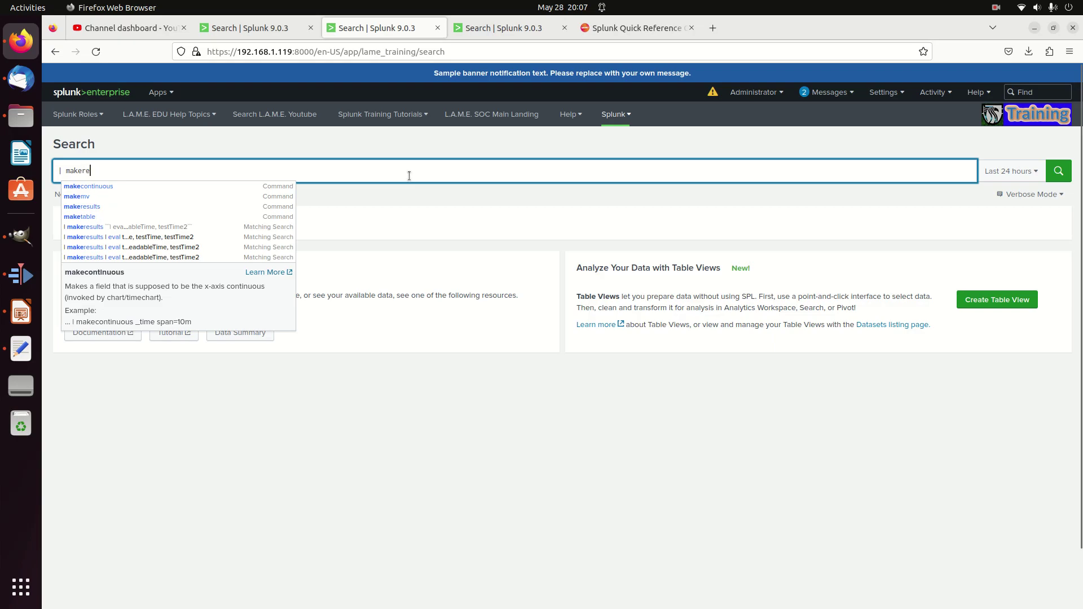
pyautogui.press('BackSpace')
pyautogui.press('BackSpace')
pyautogui.press('BackSpace')
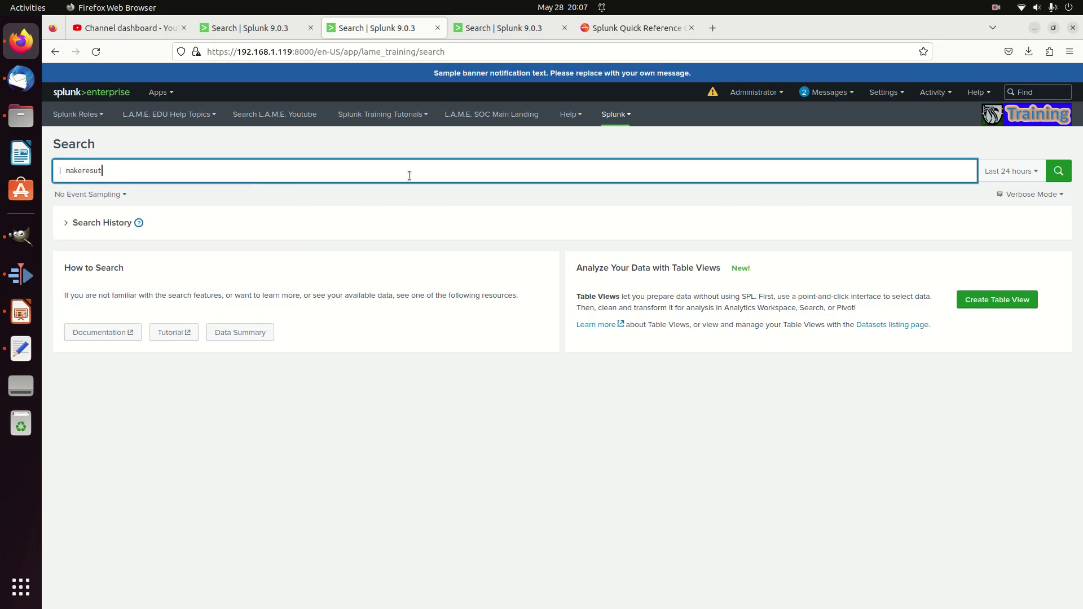
pyautogui.write('ts')
pyautogui.press('BackSpace')
pyautogui.press('BackSpace')
pyautogui.press('BackSpace')
pyautogui.press('BackSpace')
pyautogui.write('lts ')
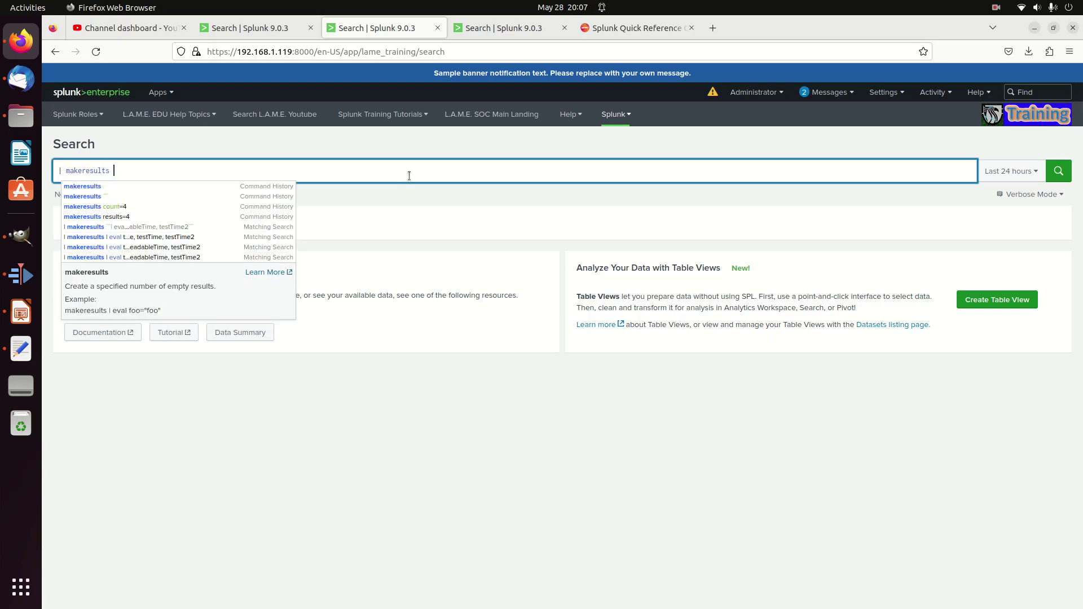
pyautogui.write('| eval')
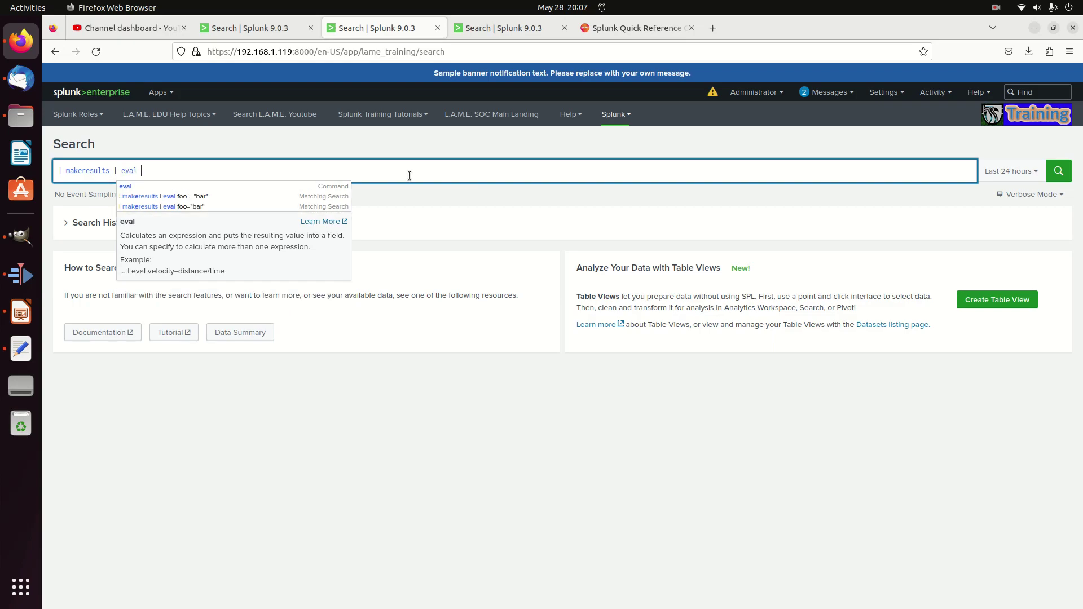
pyautogui.write(' someTim')
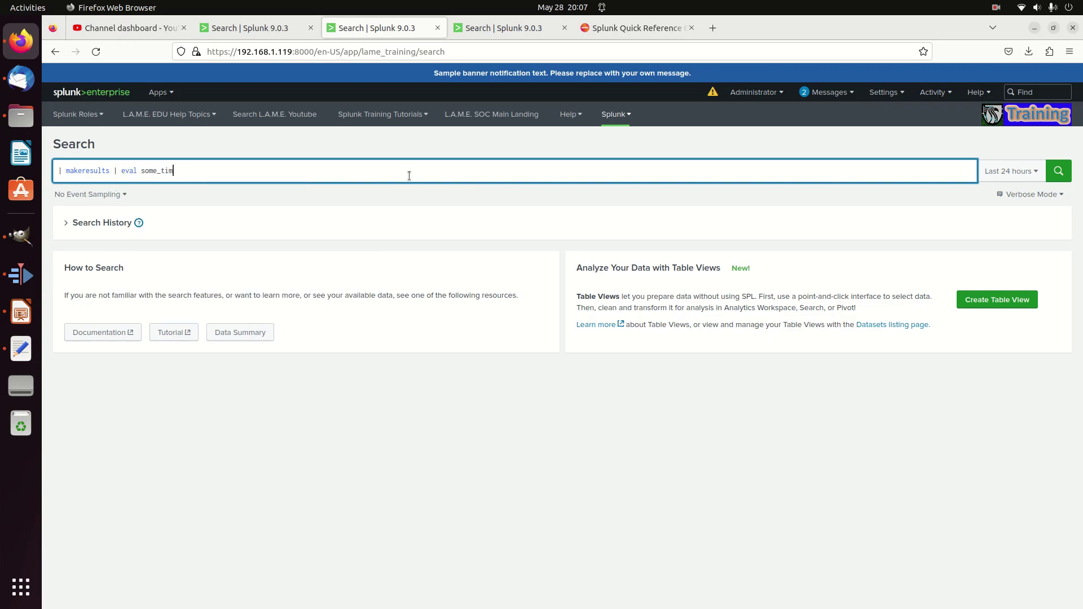
pyautogui.write('e = now())')
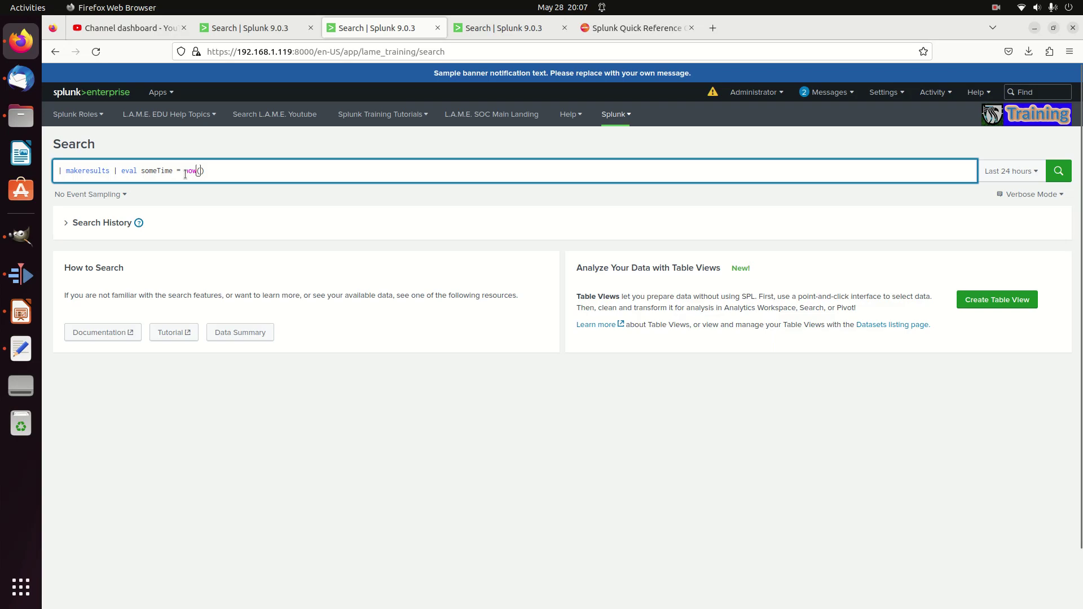
pyautogui.doubleClick(186, 172)
pyautogui.click(202, 170)
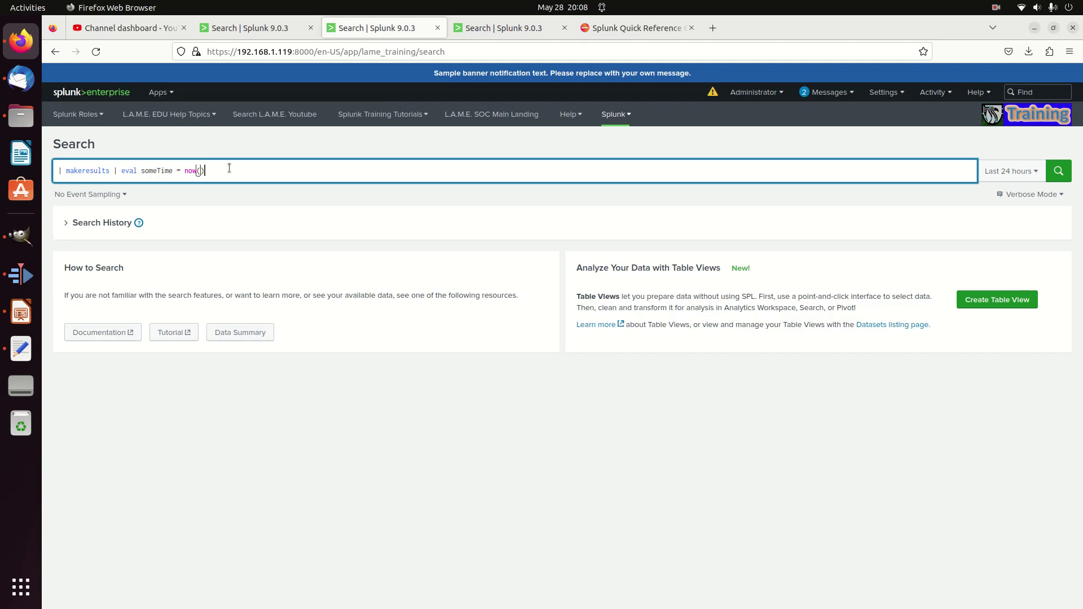
pyautogui.hotkey('shift', 'Return')
pyautogui.write('| ta')
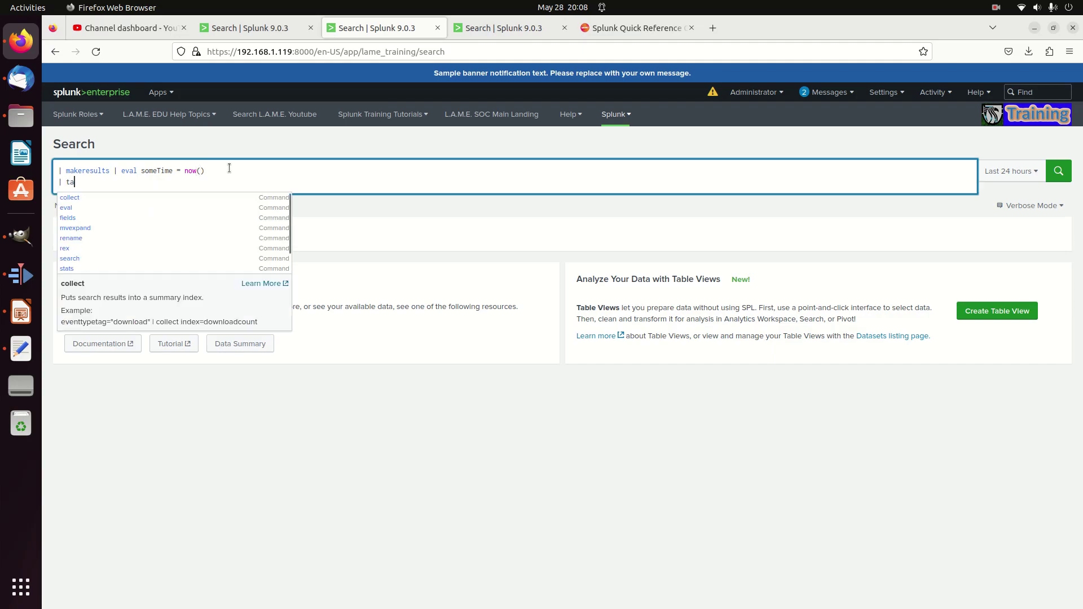
pyautogui.write('ble _time, ')
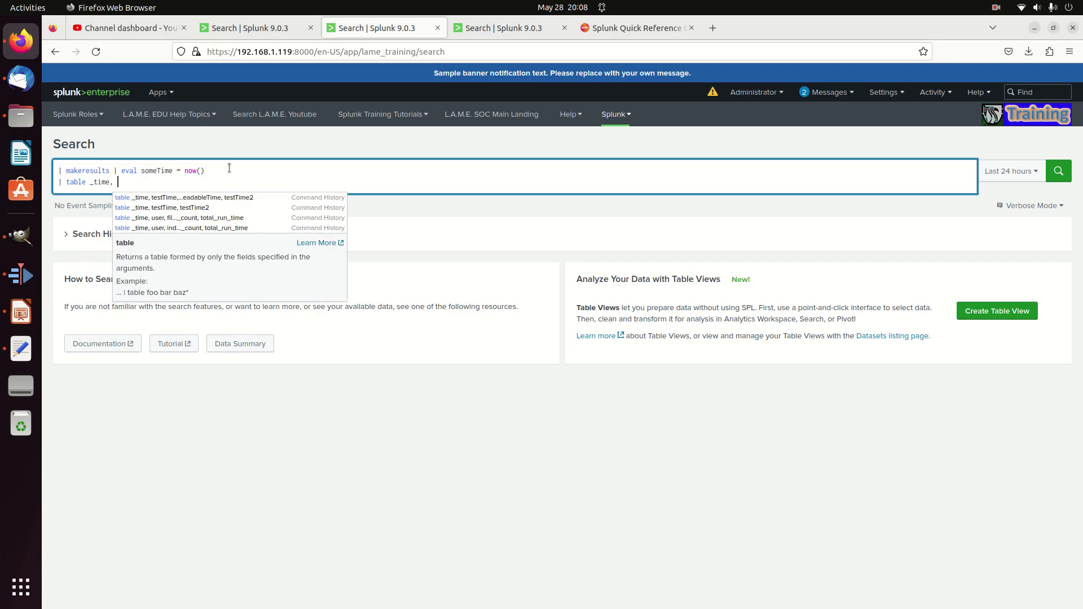
pyautogui.write('someTime')
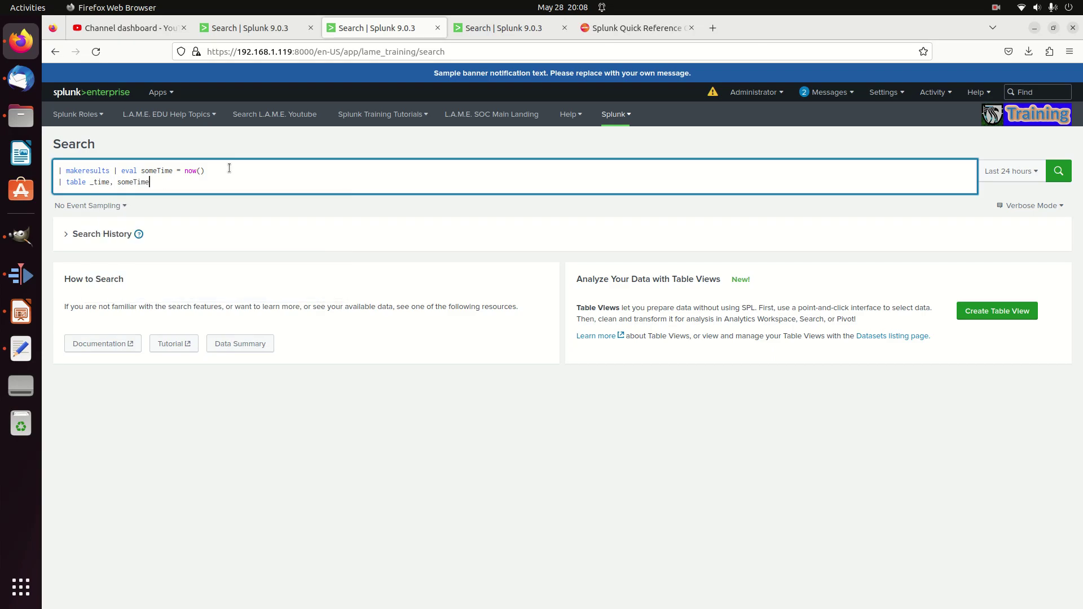
pyautogui.press('Return')
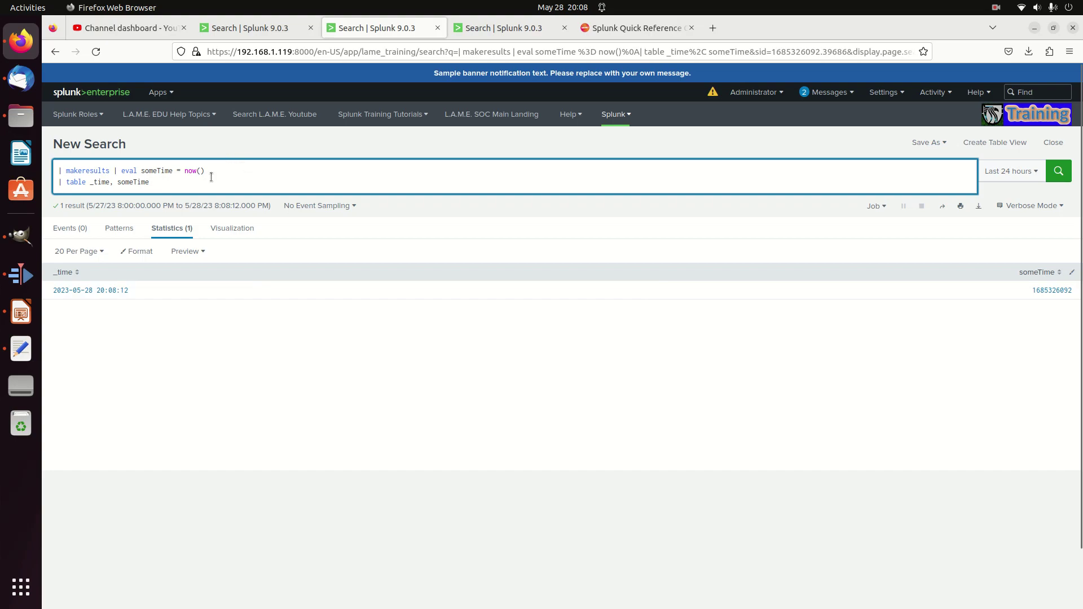
pyautogui.click(255, 159)
pyautogui.click(244, 172)
pyautogui.press('Return')
pyautogui.write('| ')
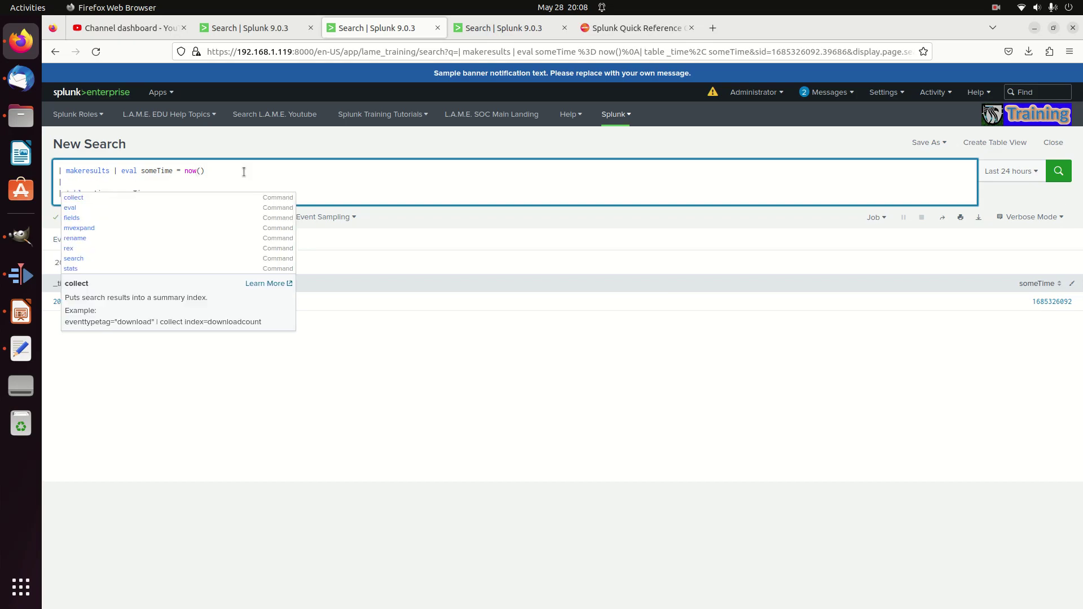
pyautogui.write('eval')
pyautogui.press('BackSpace')
pyautogui.press('BackSpace')
pyautogui.press('BackSpace')
pyautogui.press('BackSpace')
pyautogui.press('BackSpace')
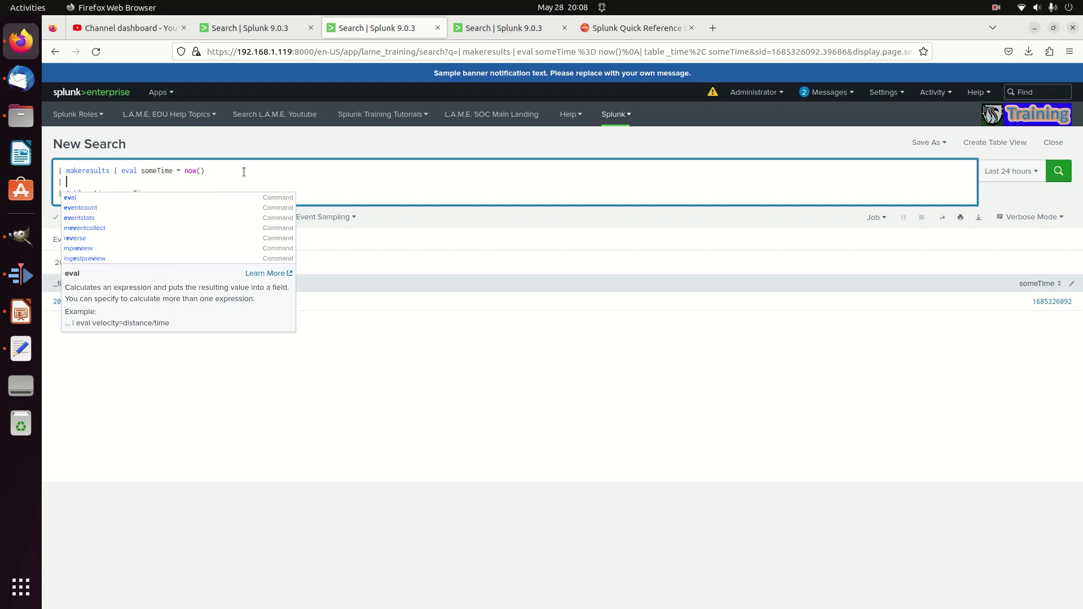
pyautogui.press('BackSpace')
pyautogui.press('BackSpace')
pyautogui.write('| e')
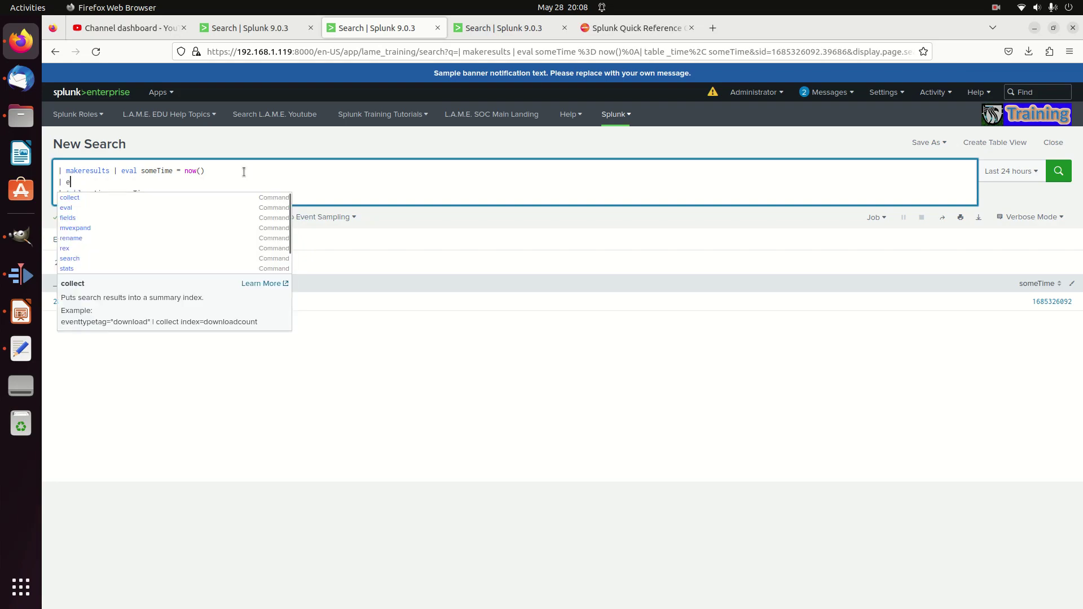
pyautogui.write('val some')
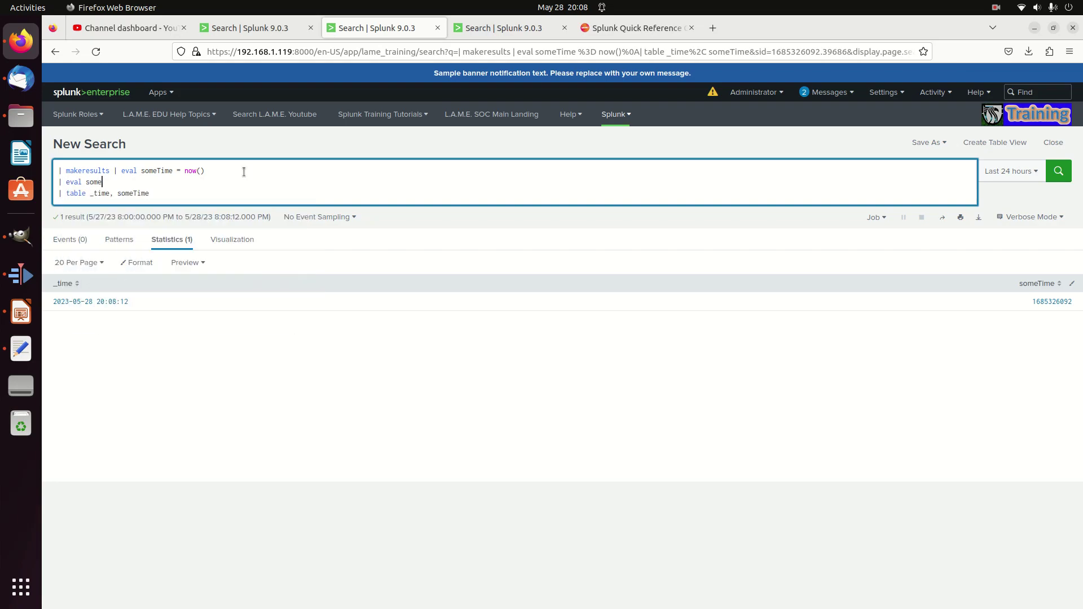
pyautogui.press('BackSpace')
pyautogui.press('BackSpace')
pyautogui.press('BackSpace')
pyautogui.press('BackSpace')
pyautogui.write('cha')
pyautogui.press('BackSpace')
pyautogui.press('BackSpace')
pyautogui.press('BackSpace')
pyautogui.write('foo = ')
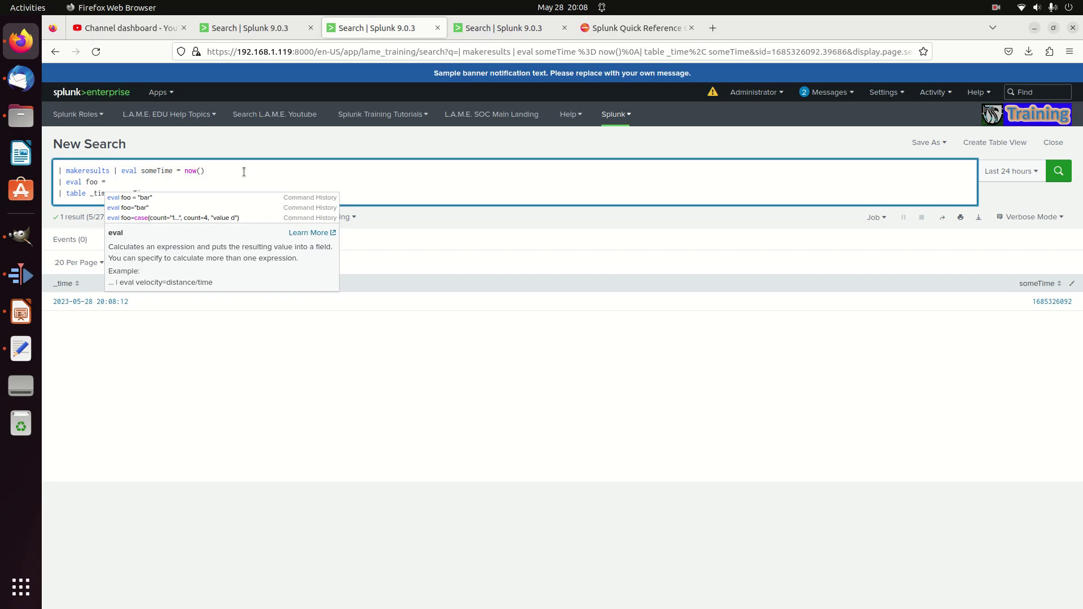
pyautogui.write('some_')
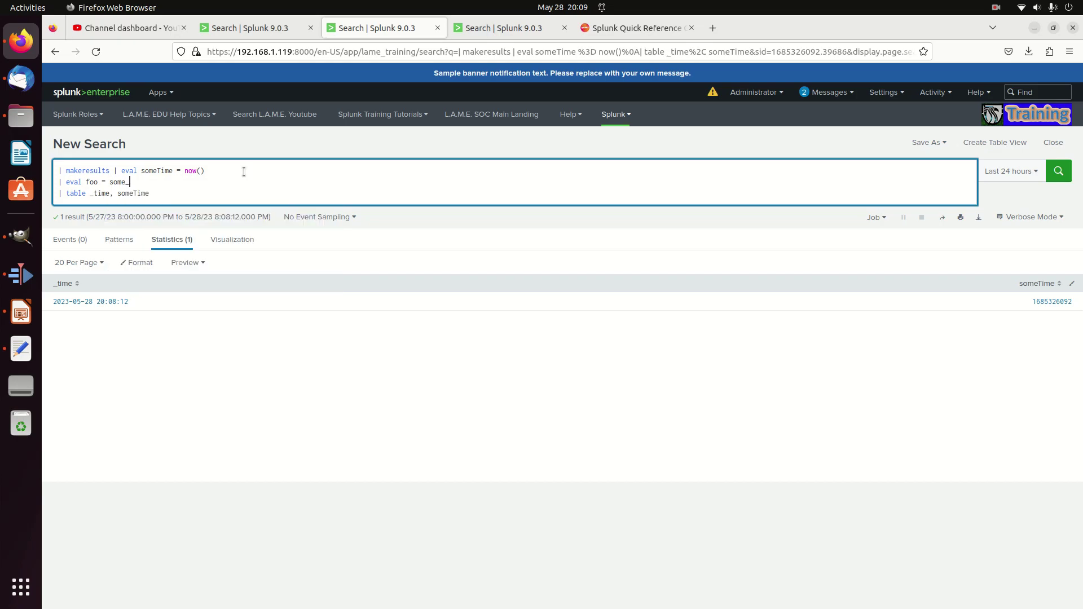
pyautogui.write('ime foo')
pyautogui.press('Return')
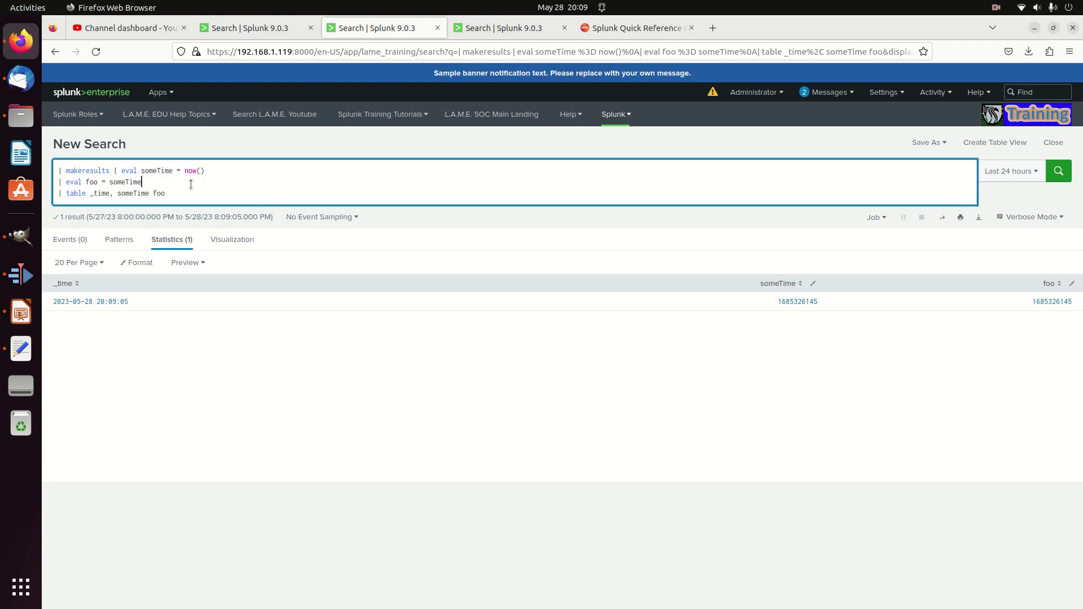
pyautogui.press('Return')
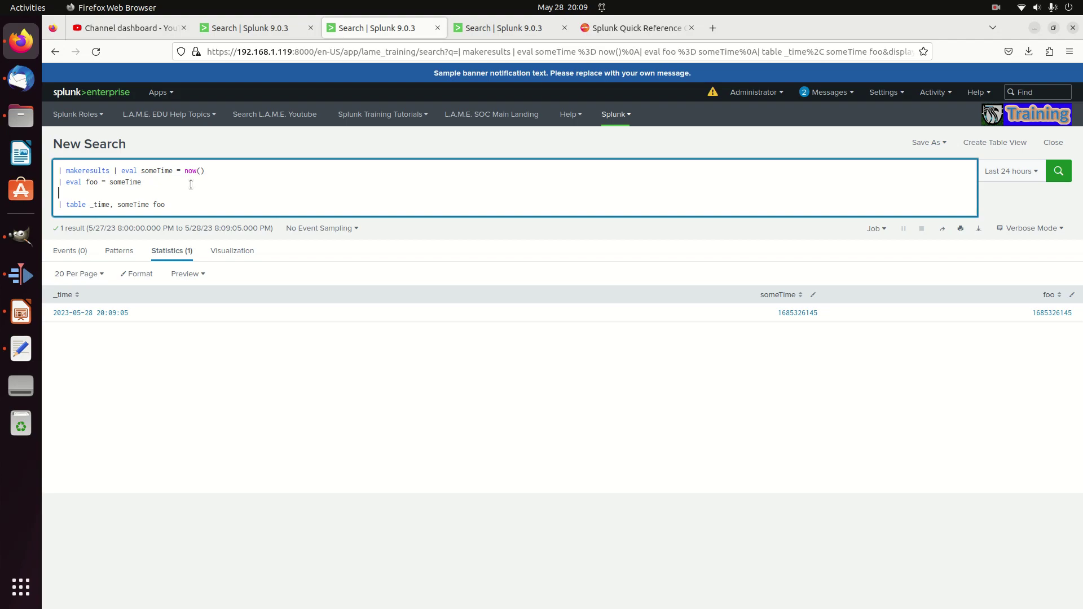
# Step: Remove _time from the table command and rerun the search
pyautogui.doubleClick(102, 206)
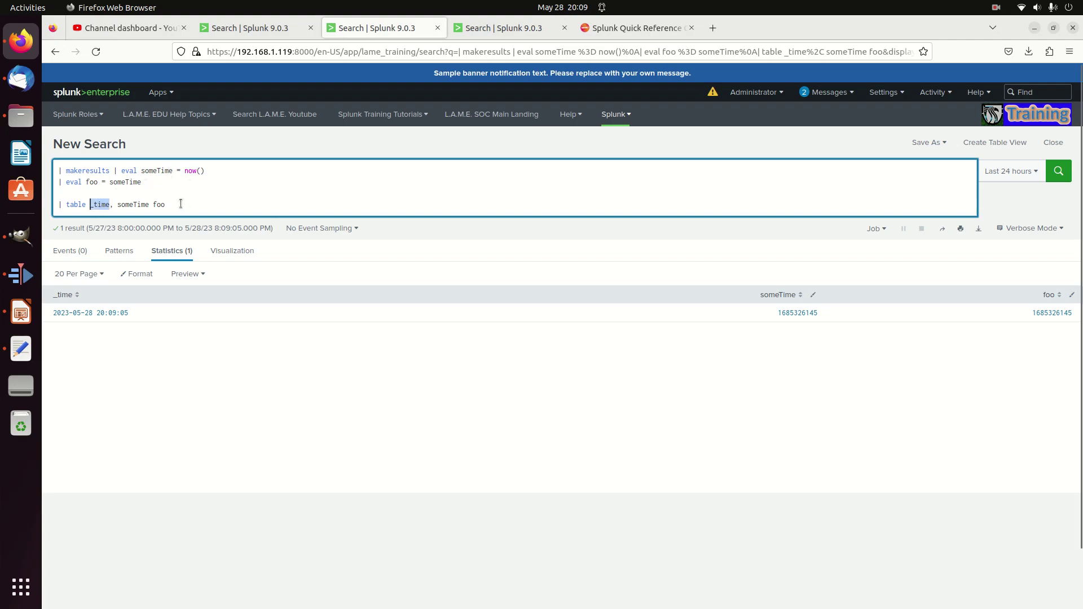
pyautogui.press('Delete')
pyautogui.press('Delete')
pyautogui.press('Delete')
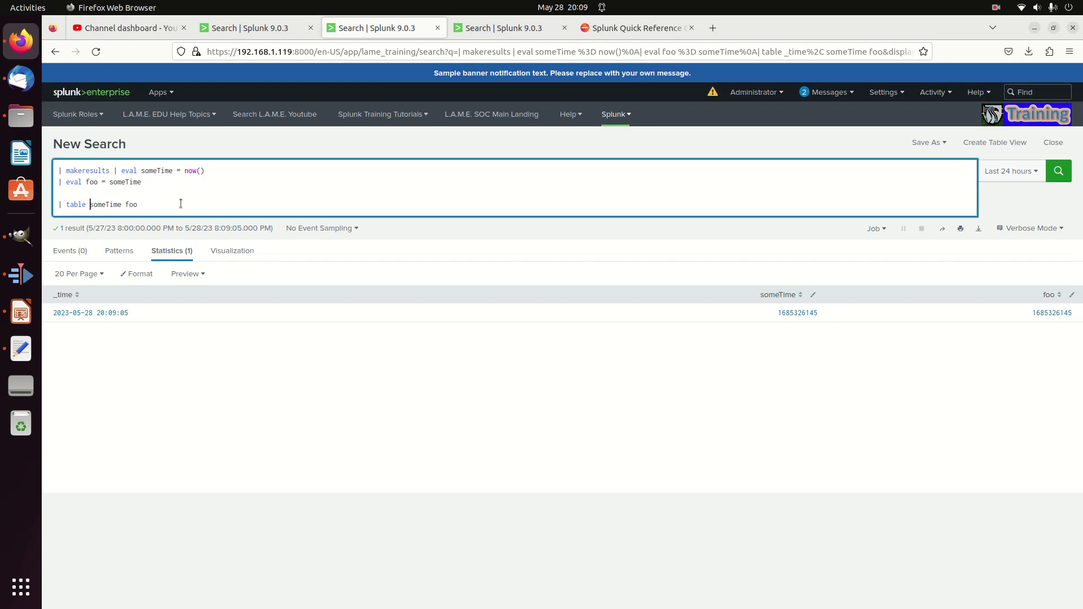
pyautogui.press('Return')
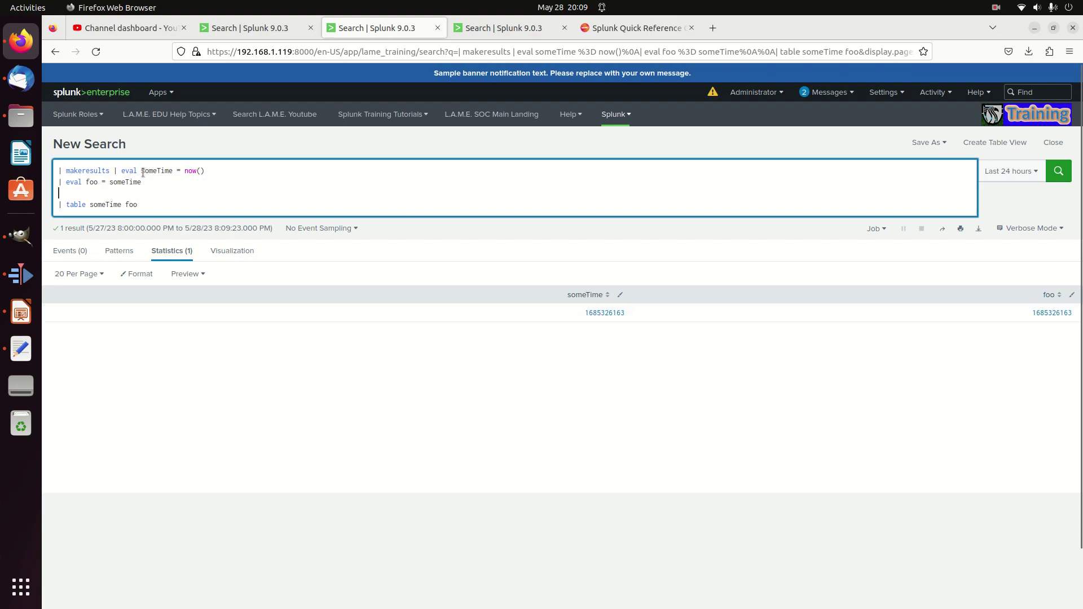
pyautogui.write('eval')
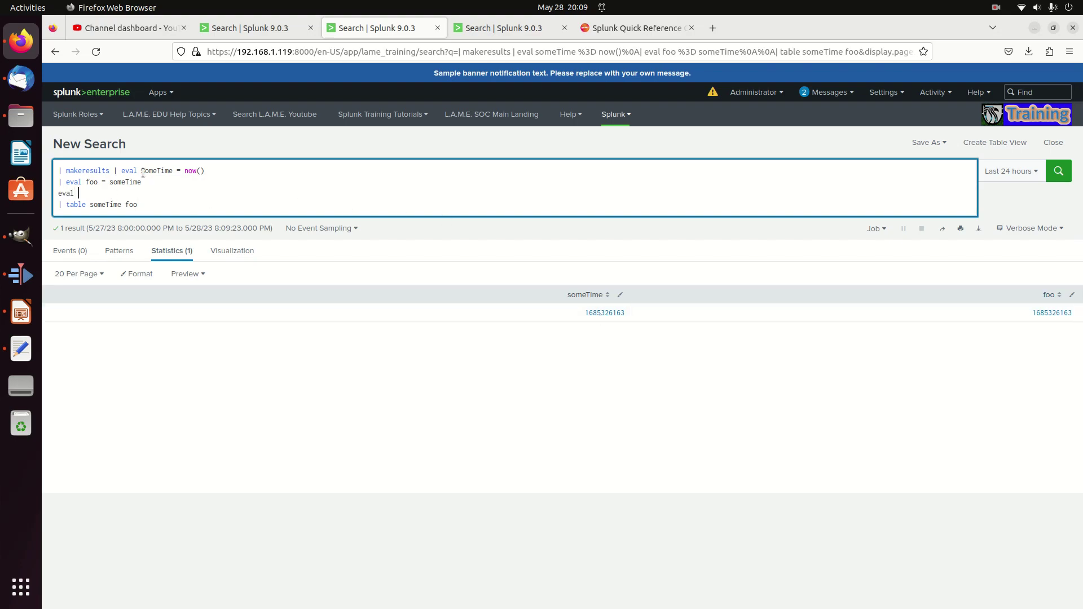
pyautogui.press('BackSpace')
pyautogui.press('BackSpace')
pyautogui.press('BackSpace')
pyautogui.press('BackSpace')
pyautogui.write('| eval foo =')
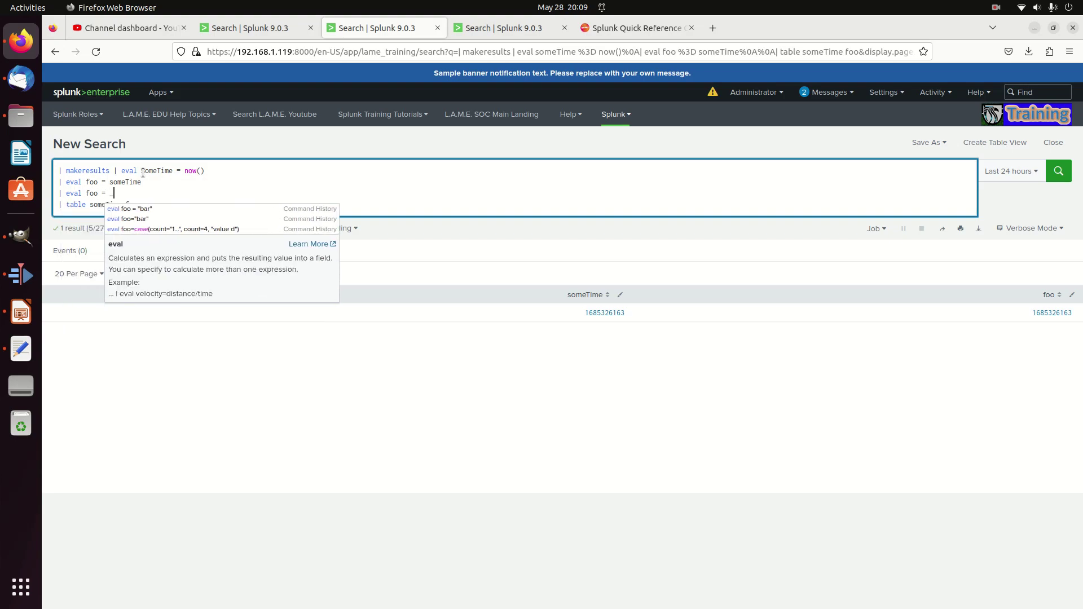
pyautogui.press('BackSpace')
pyautogui.press('BackSpace')
pyautogui.press('BackSpace')
pyautogui.press('BackSpace')
pyautogui.press('BackSpace')
pyautogui.write('_time = foo')
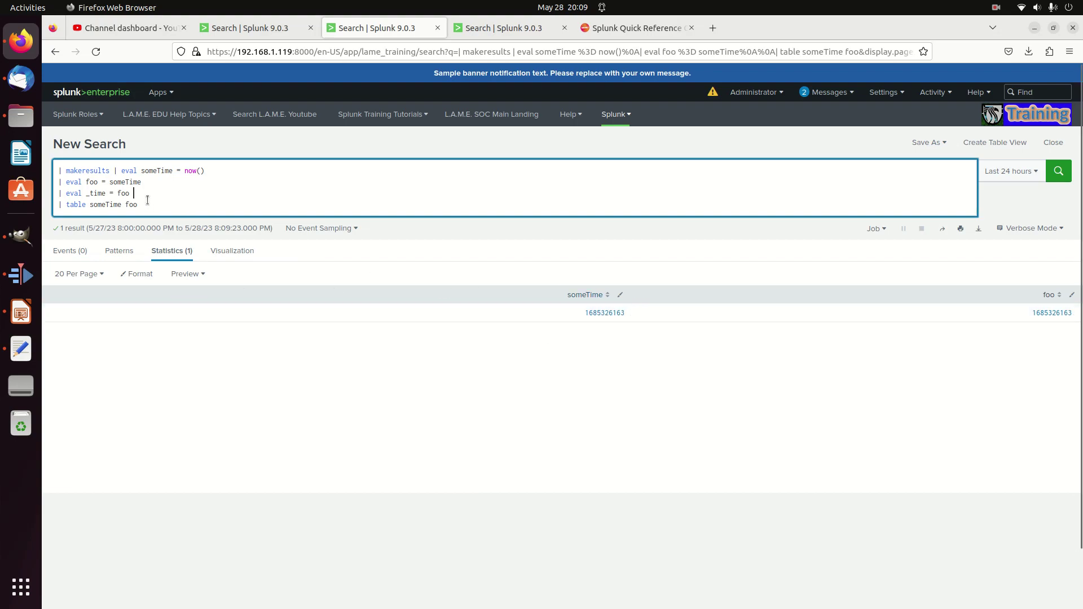
pyautogui.click(160, 183)
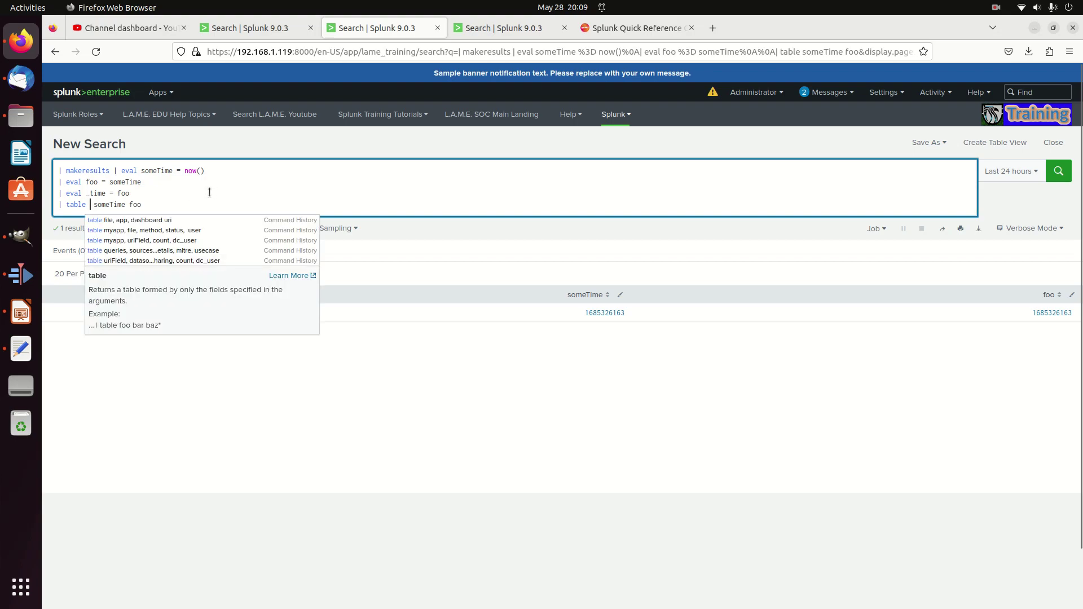
pyautogui.write('_time,')
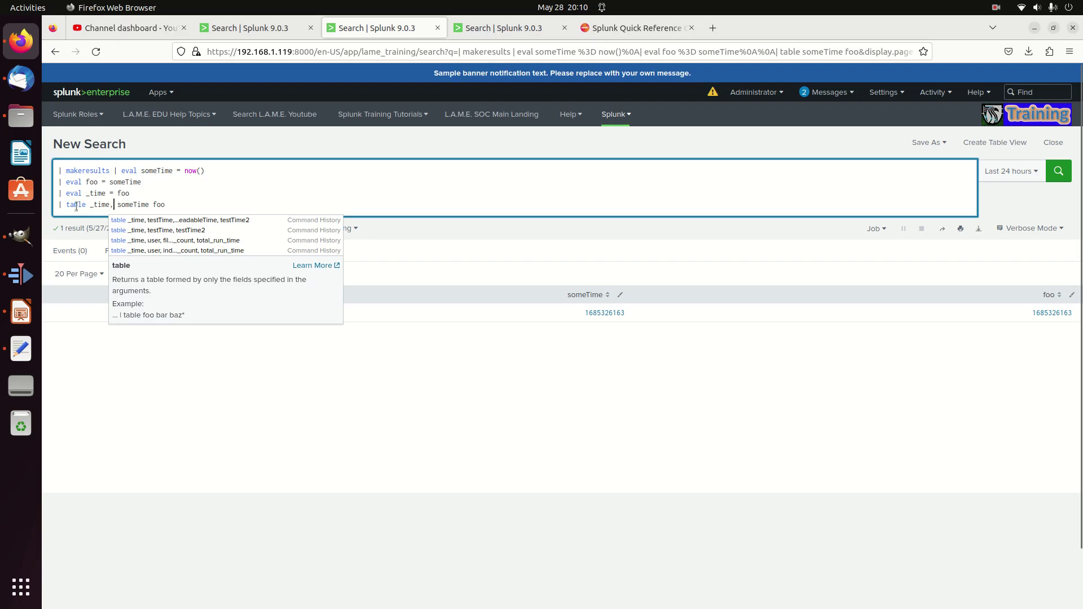
pyautogui.click(203, 206)
pyautogui.press('Return')
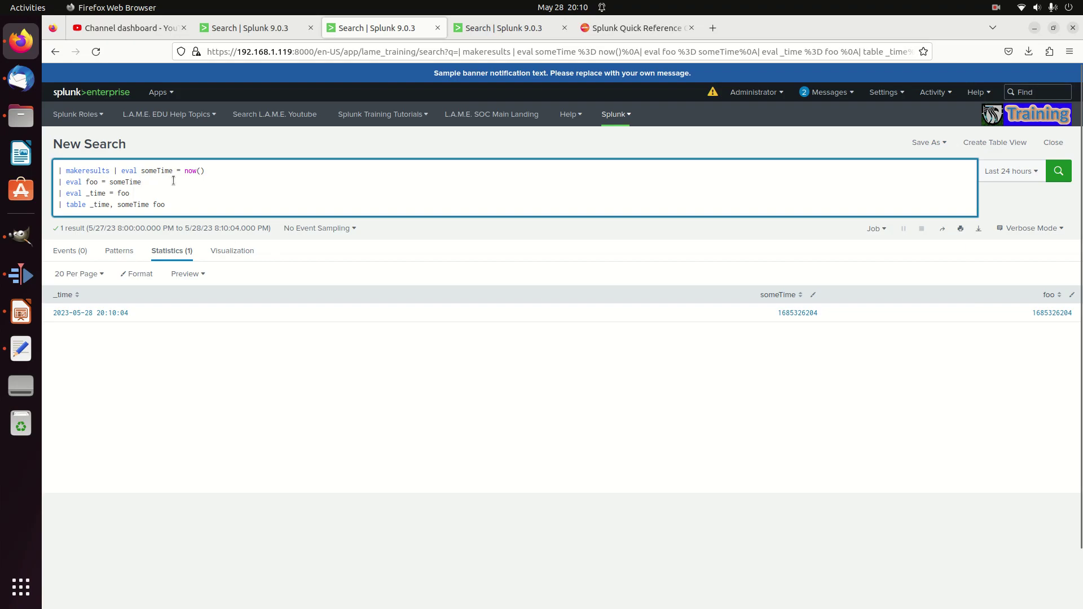
# Step: Change the foo eval to subtract 1000 instead of 60
pyautogui.click(173, 181)
pyautogui.hotkey('shift', 'Return')
pyautogui.write('| e')
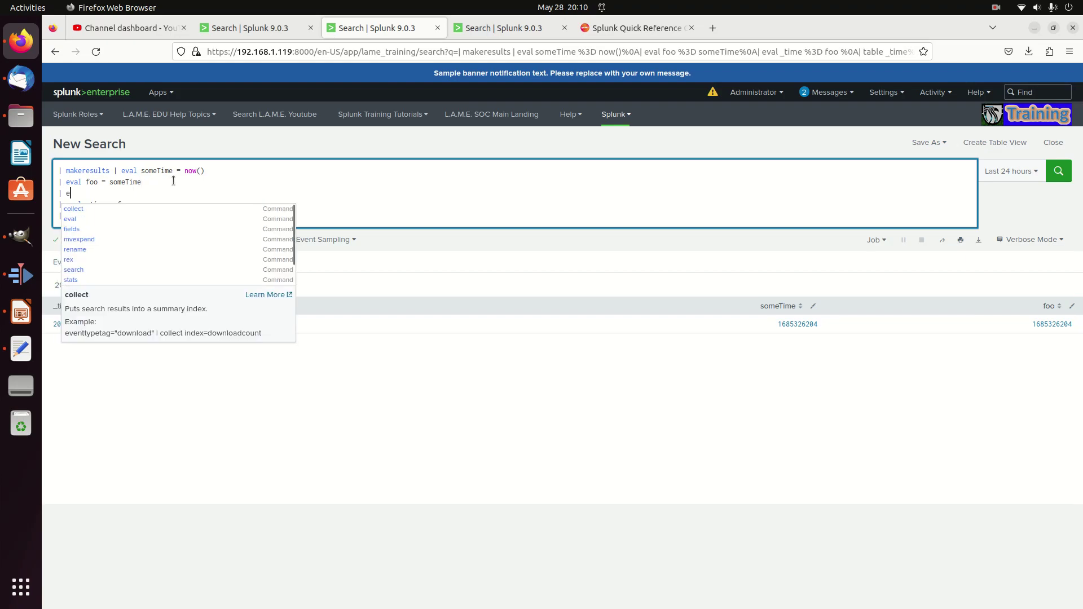
pyautogui.write('val foo = ')
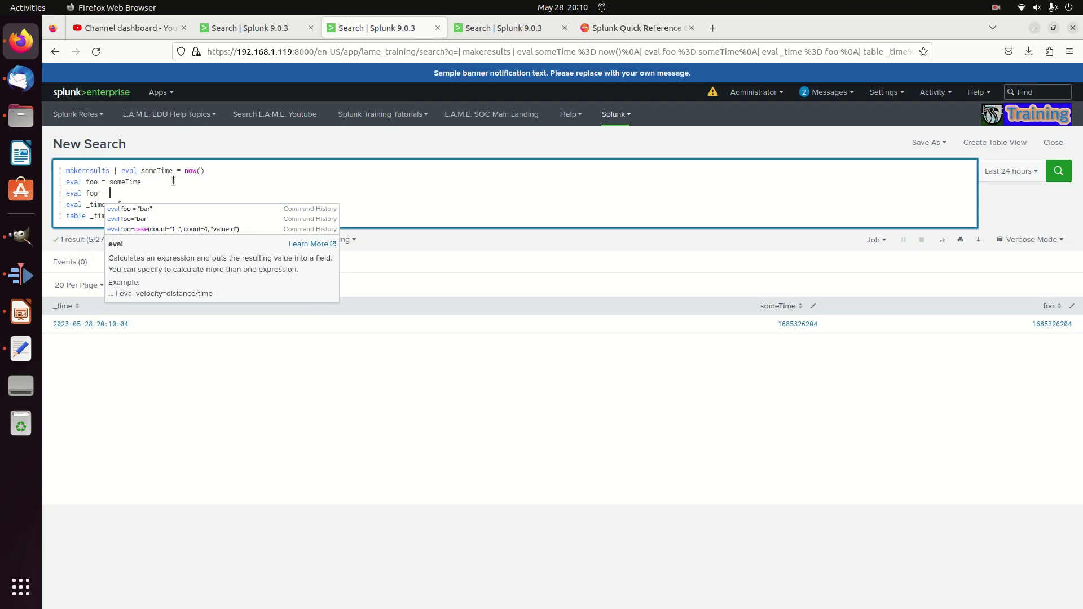
pyautogui.write('foo - 60')
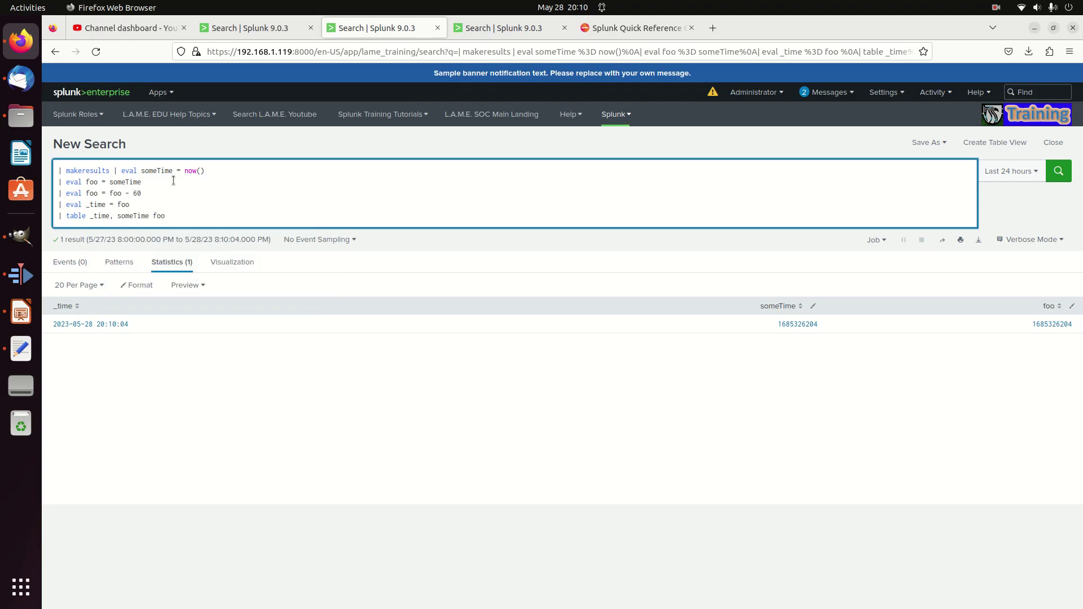
pyautogui.press('BackSpace')
pyautogui.press('BackSpace')
pyautogui.write('100')
pyautogui.press('BackSpace')
pyautogui.press('BackSpace')
pyautogui.doubleClick(106, 215)
pyautogui.press('BackSpace')
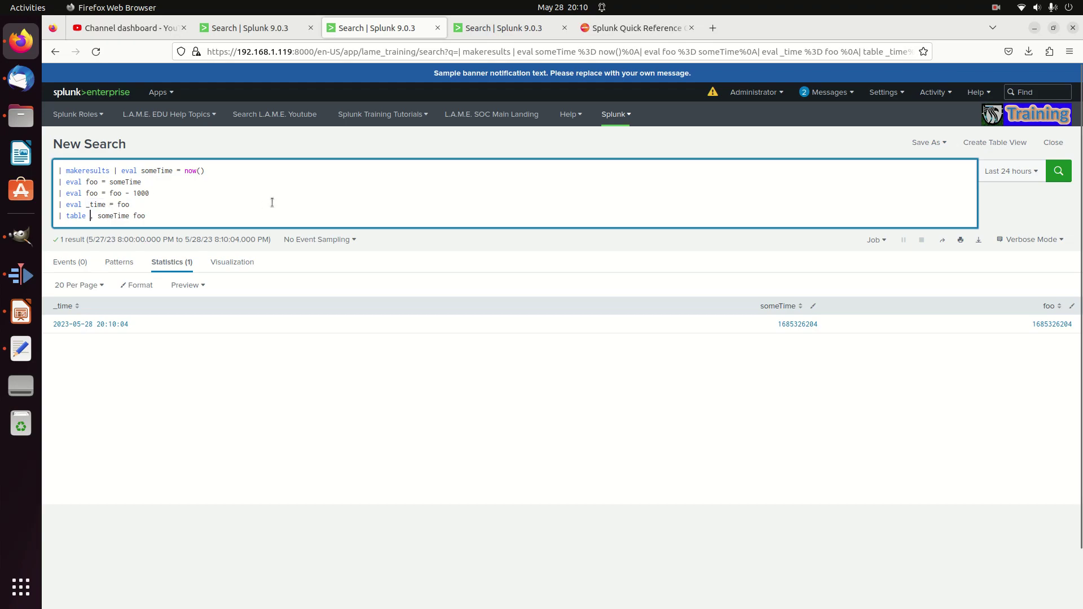
pyautogui.press('Delete')
pyautogui.press('Return')
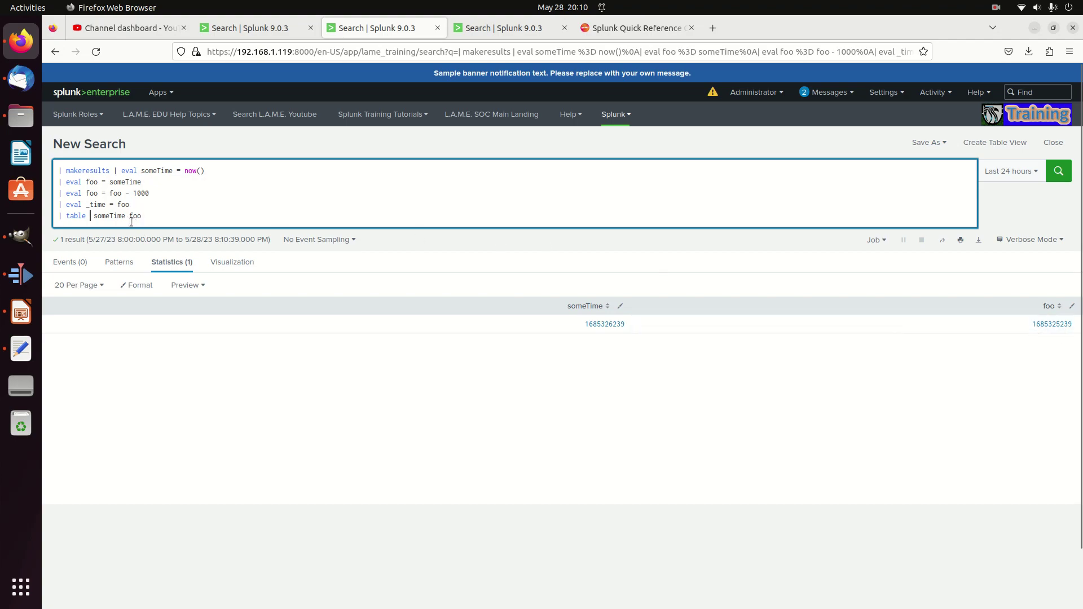
# Step: Restore _time in the table, then delete and undo the '| eval _time = foo' line, rerunning each time
pyautogui.write('_time')
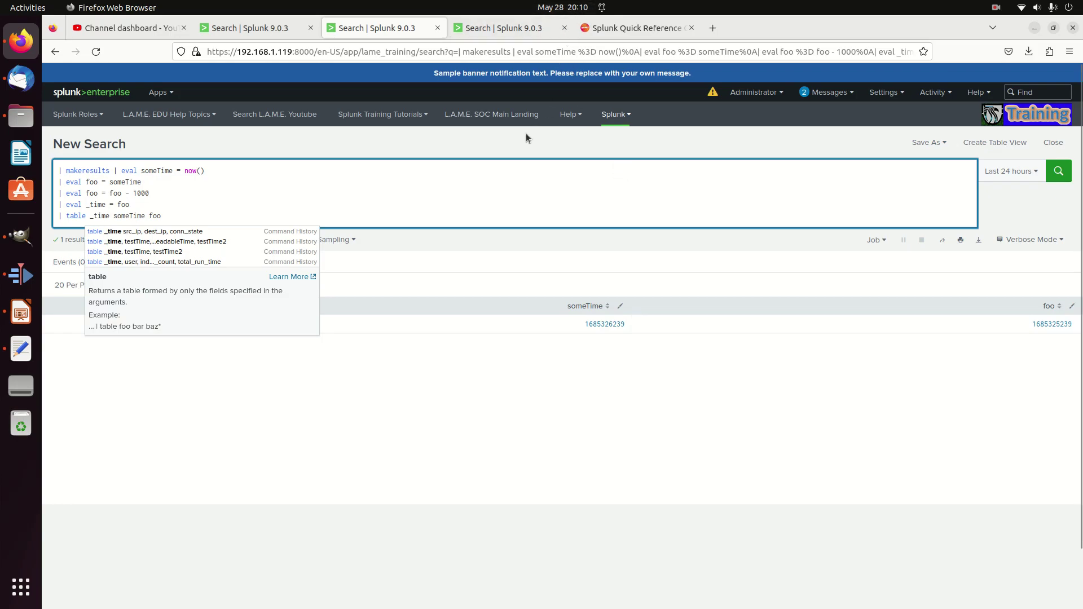
pyautogui.press('Return')
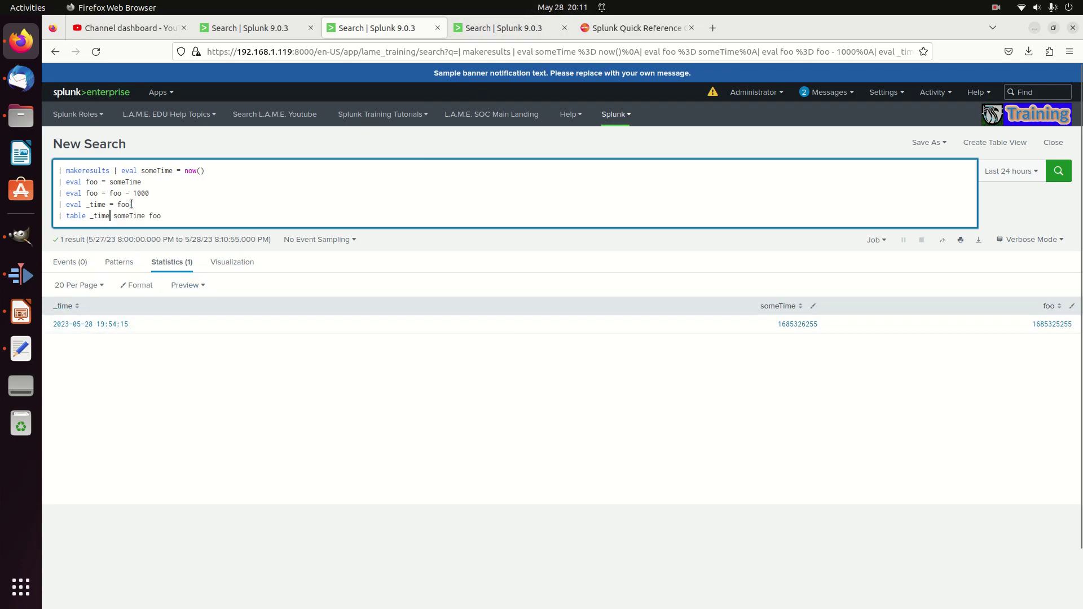
pyautogui.moveTo(131, 204); pyautogui.dragTo(58, 204)
pyautogui.press('BackSpace')
pyautogui.press('Return')
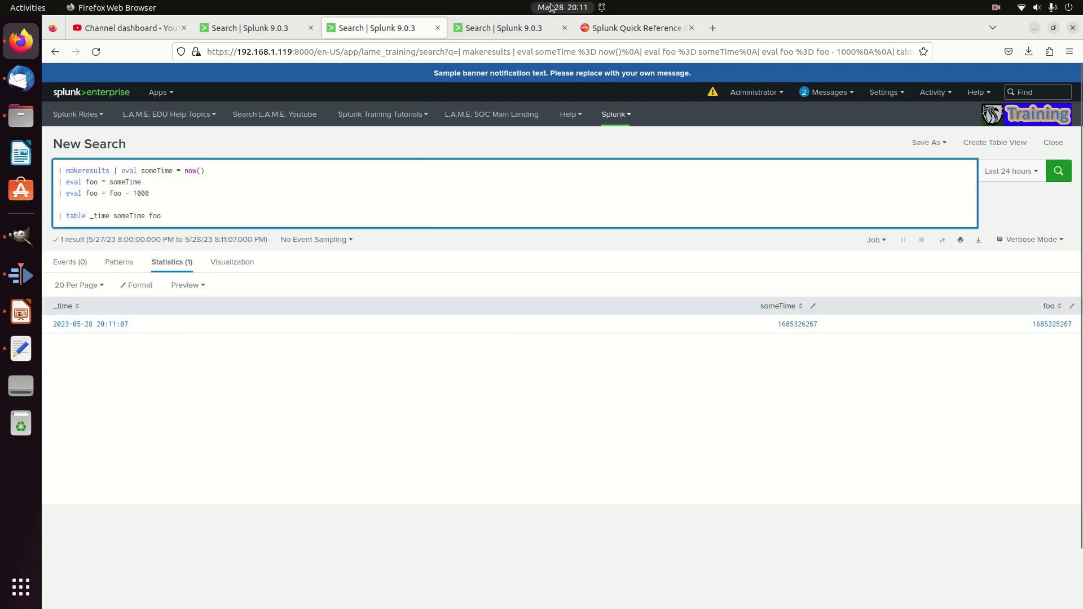
pyautogui.hotkey('ctrl', 'z')
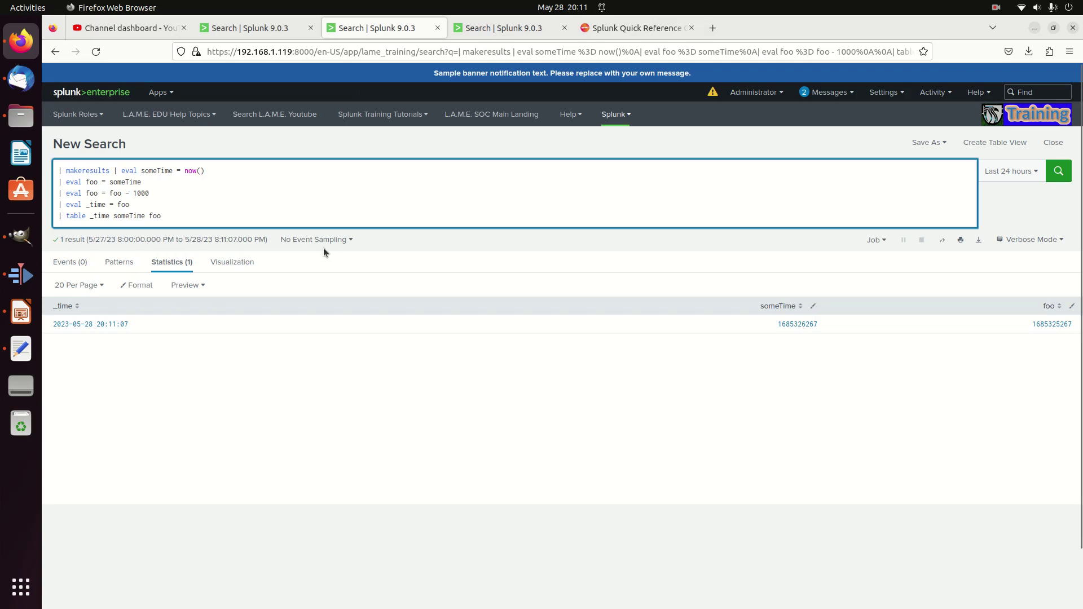
pyautogui.press('Return')
pyautogui.hotkey('shift', 'Return')
pyautogui.write('| ')
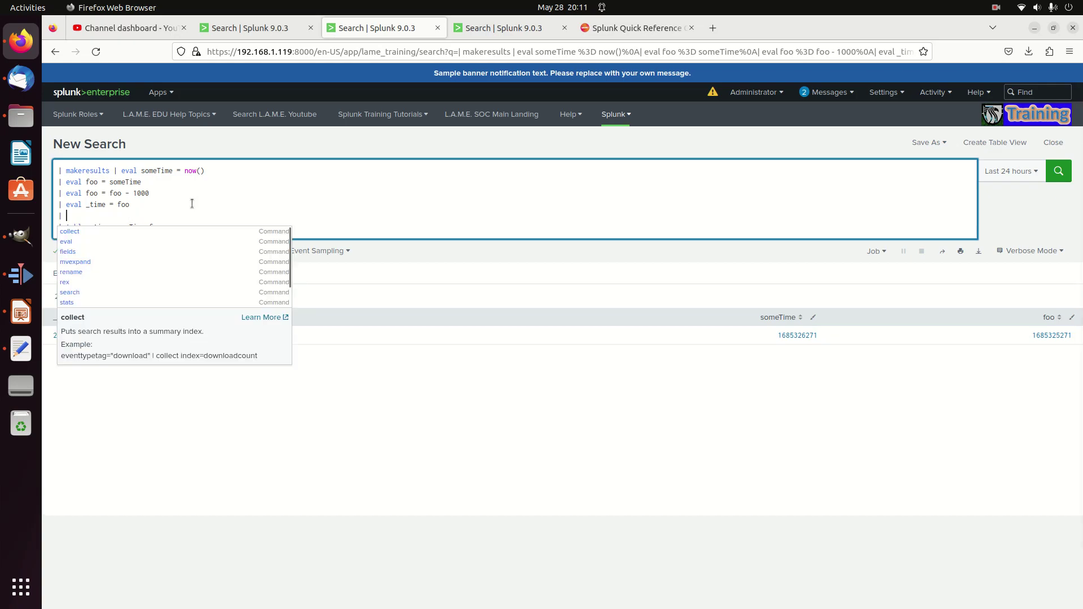
pyautogui.write('eval someValu')
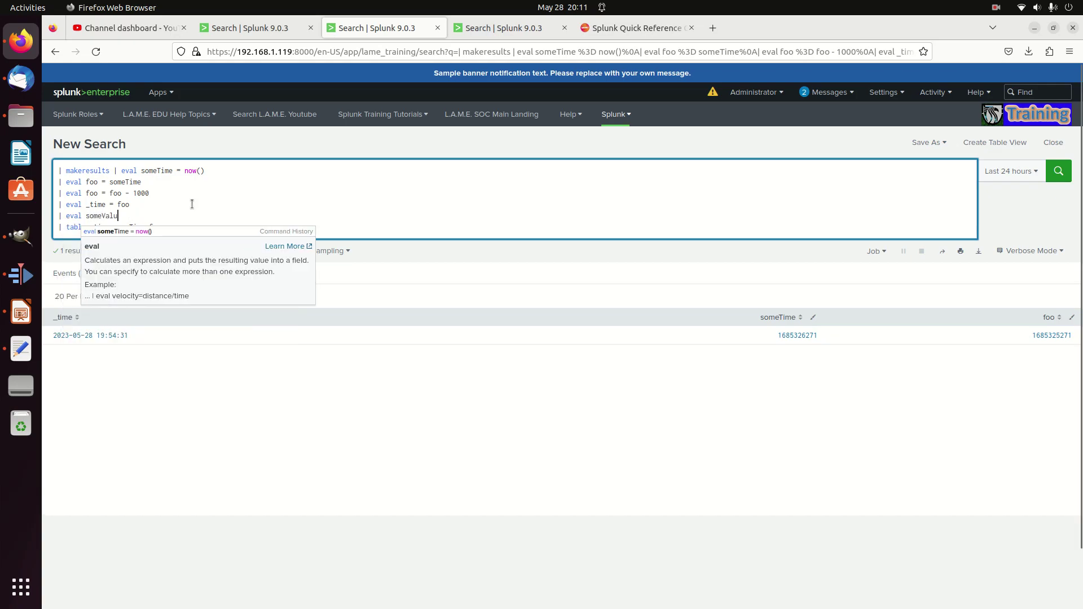
pyautogui.write('e = _time |')
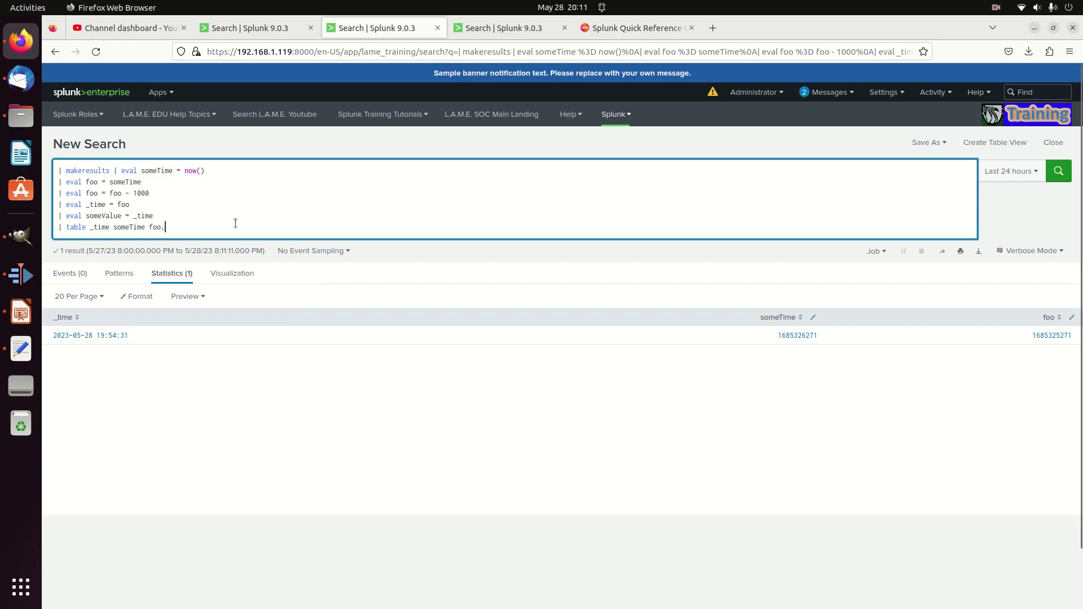
pyautogui.write(' table _time someTime foo, someValue')
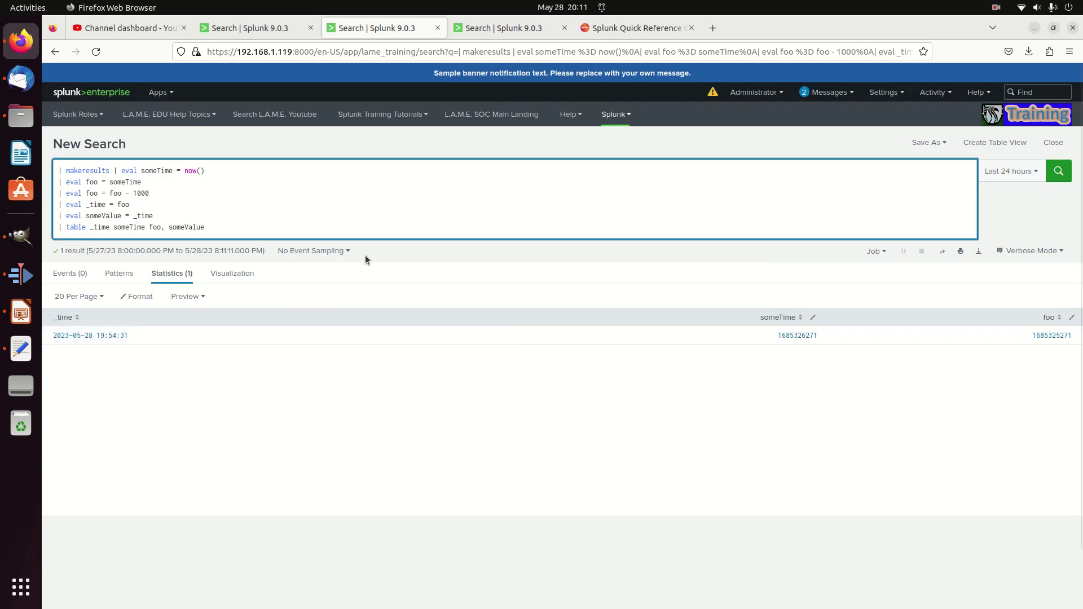
pyautogui.press('Return')
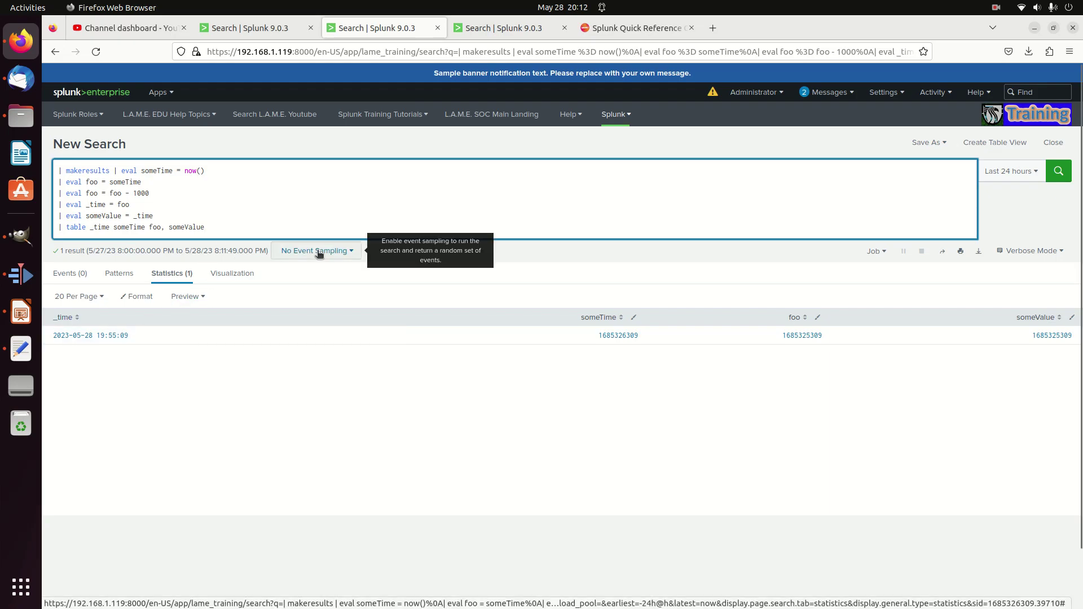
# Step: Go to the Common Eval Functions table on page 4 of the Quick Reference Guide
pyautogui.doubleClick(97, 206)
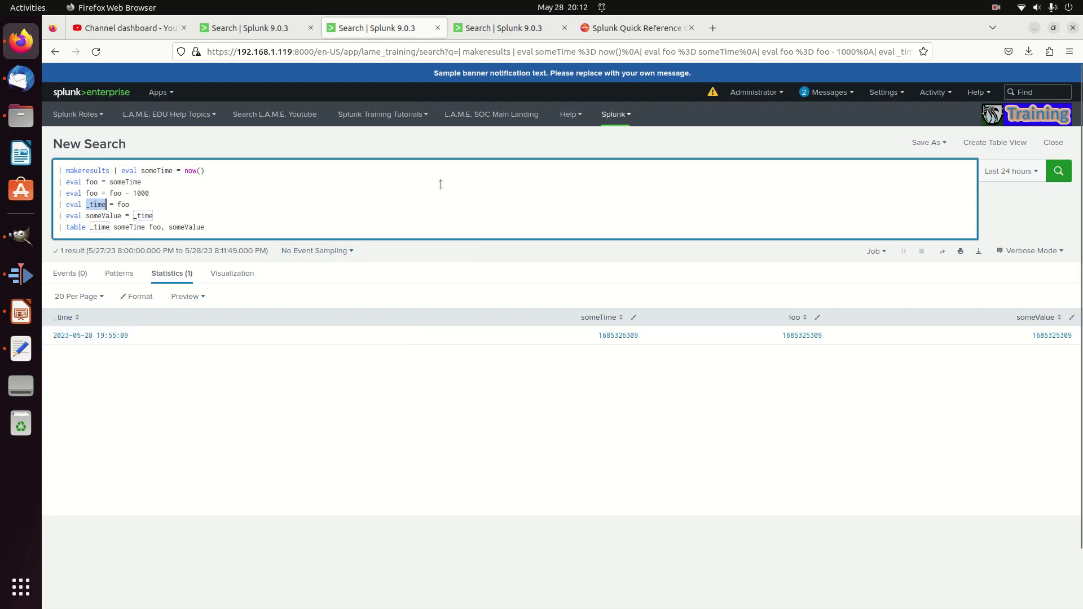
pyautogui.click(629, 33)
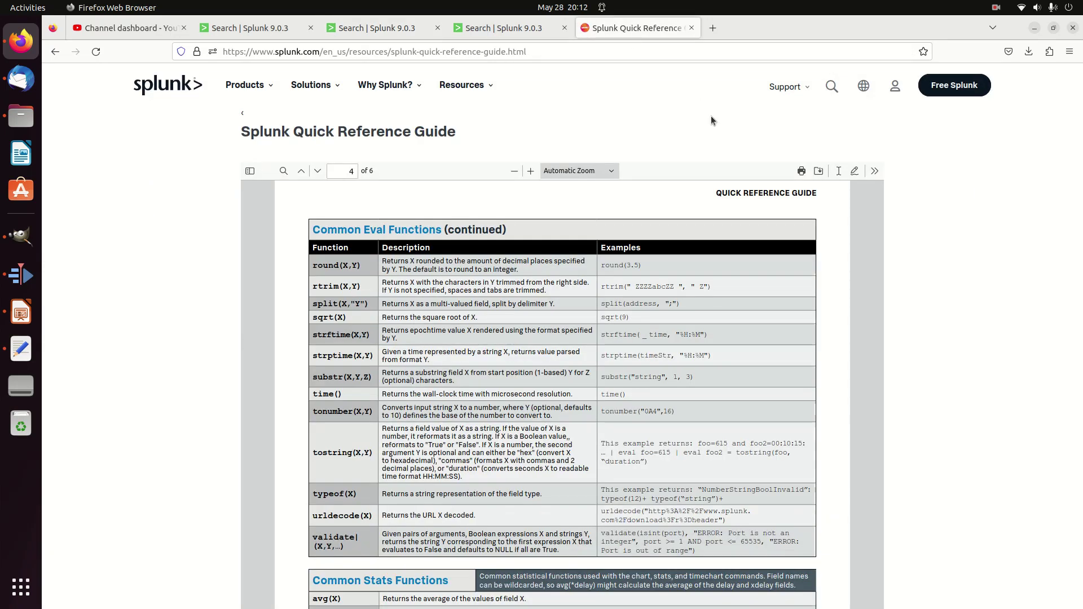
pyautogui.scroll(-5, 570, 457)
pyautogui.scroll(15, 569, 457)
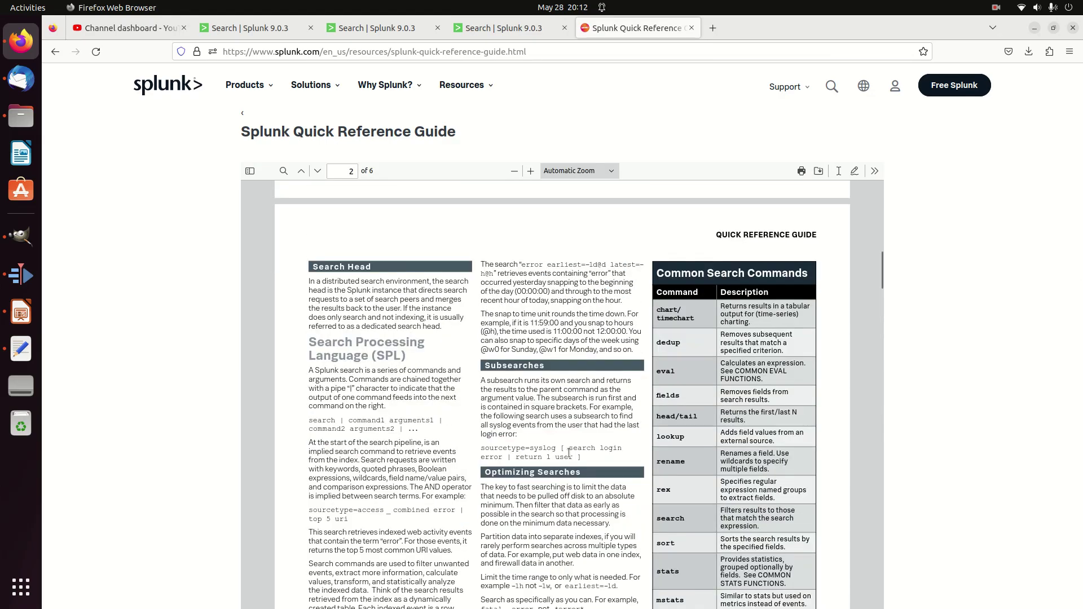
pyautogui.scroll(-15, 567, 453)
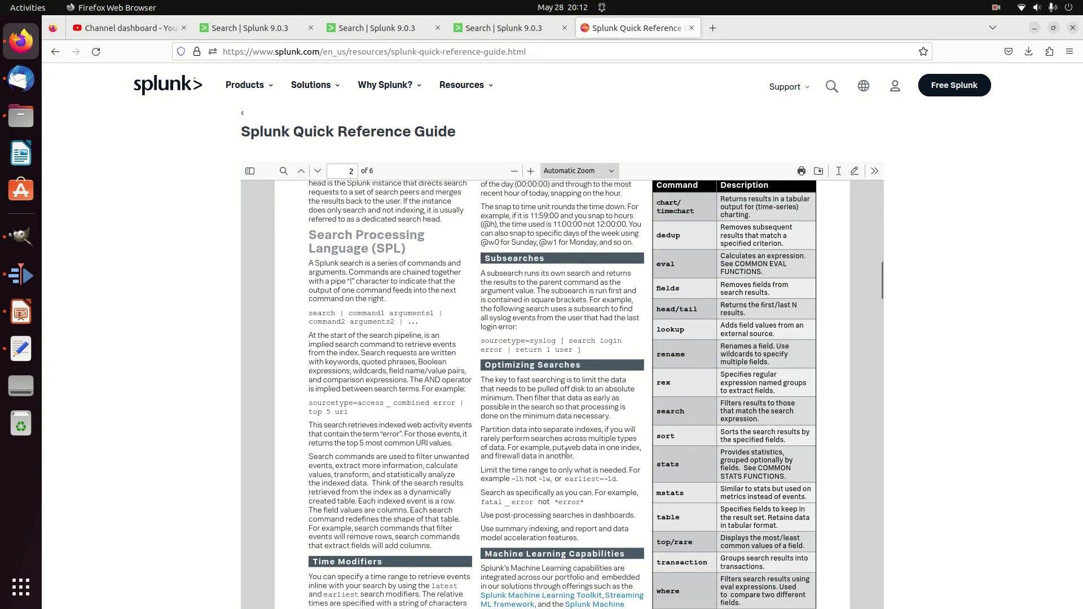
pyautogui.scroll(-9, 567, 453)
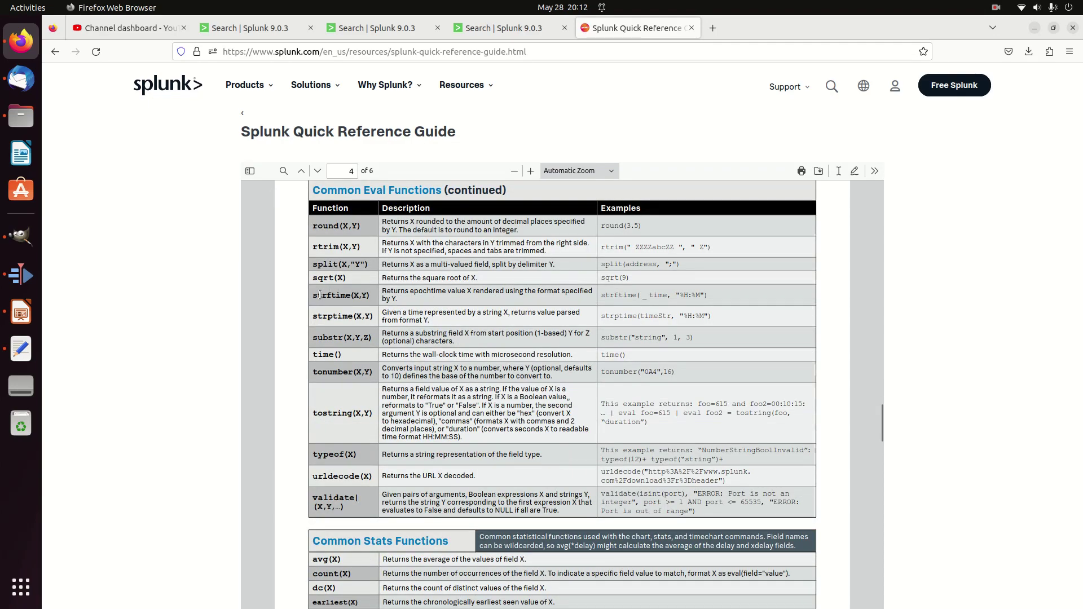
# Step: Highlight the strftime entry and the strftime and strptime usage examples
pyautogui.moveTo(314, 296)
pyautogui.mouseDown()
pyautogui.moveTo(615, 298)
pyautogui.moveTo(740, 318)
pyautogui.moveTo(493, 327)
pyautogui.moveTo(311, 301)
pyautogui.mouseUp()
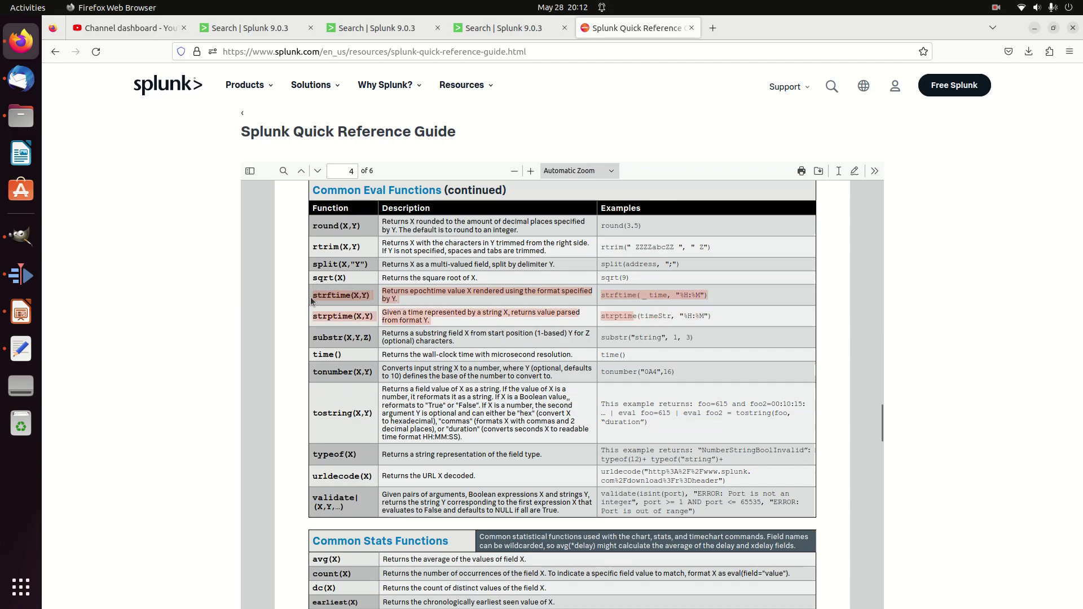
pyautogui.click(357, 314)
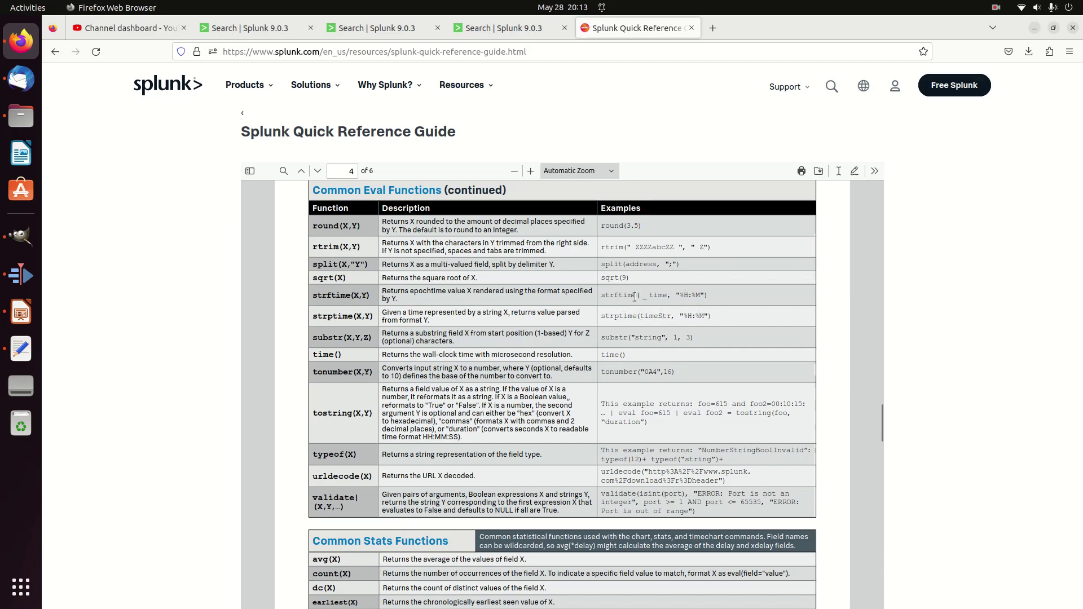
pyautogui.moveTo(604, 299); pyautogui.dragTo(695, 297)
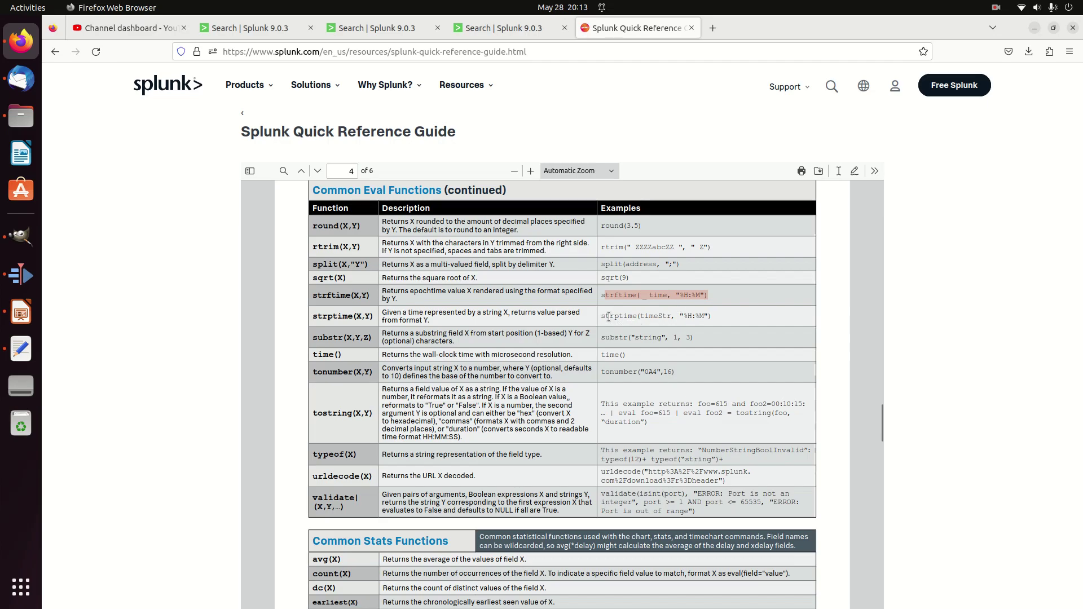
pyautogui.moveTo(609, 316); pyautogui.dragTo(674, 301)
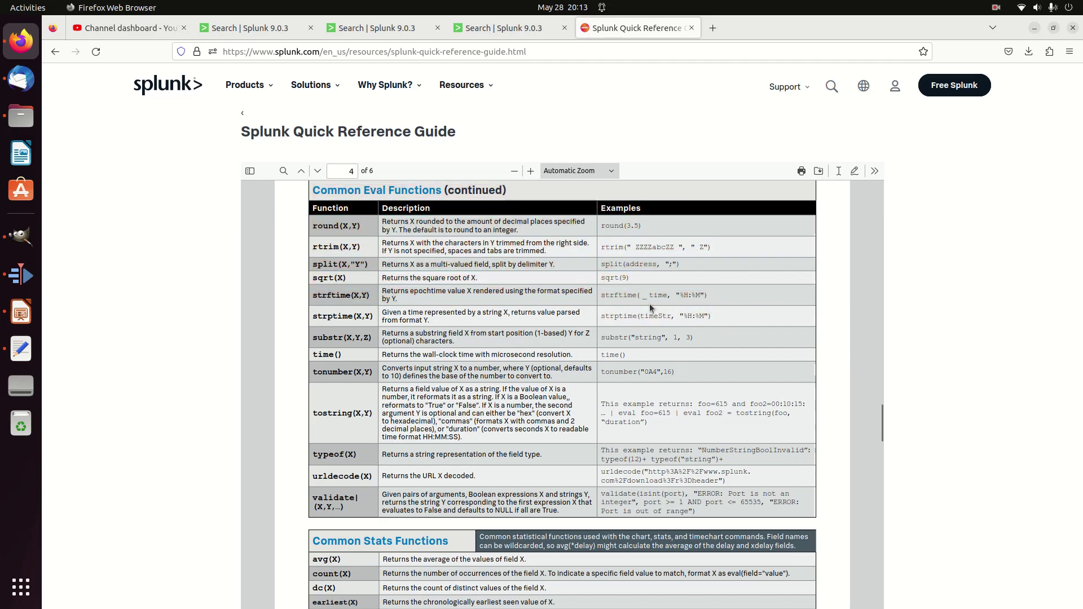
pyautogui.doubleClick(619, 297)
pyautogui.click(270, 32)
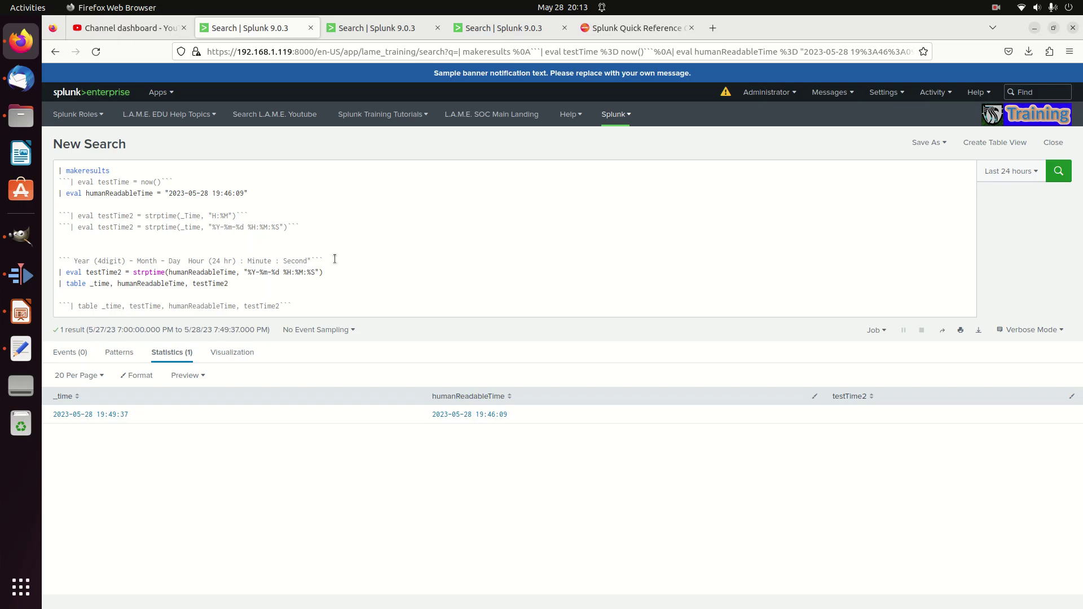
pyautogui.click(635, 29)
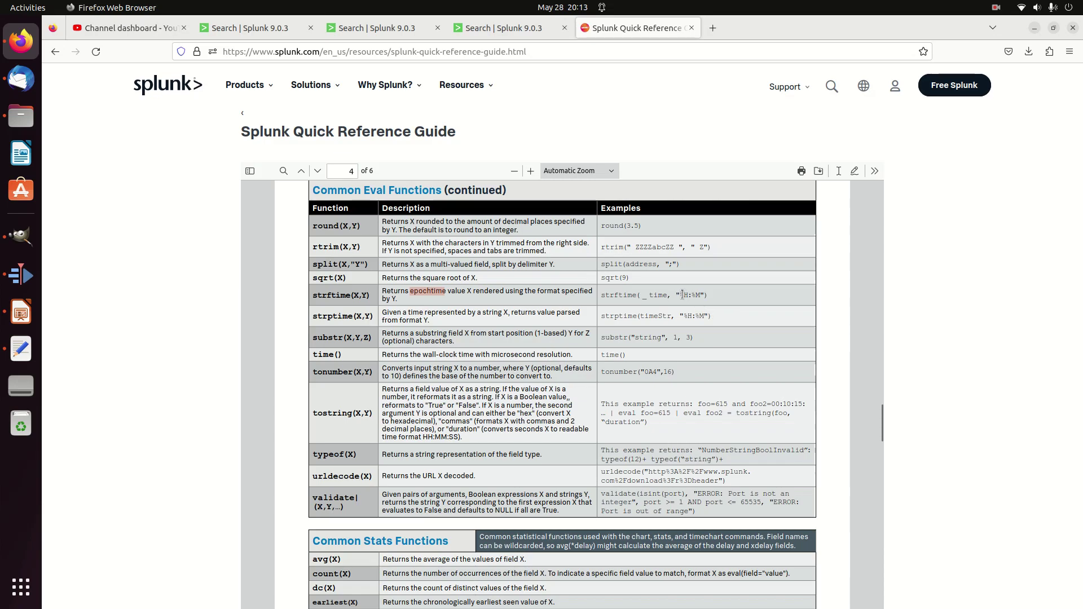
pyautogui.moveTo(678, 295); pyautogui.dragTo(703, 293)
pyautogui.click(515, 28)
pyautogui.click(266, 33)
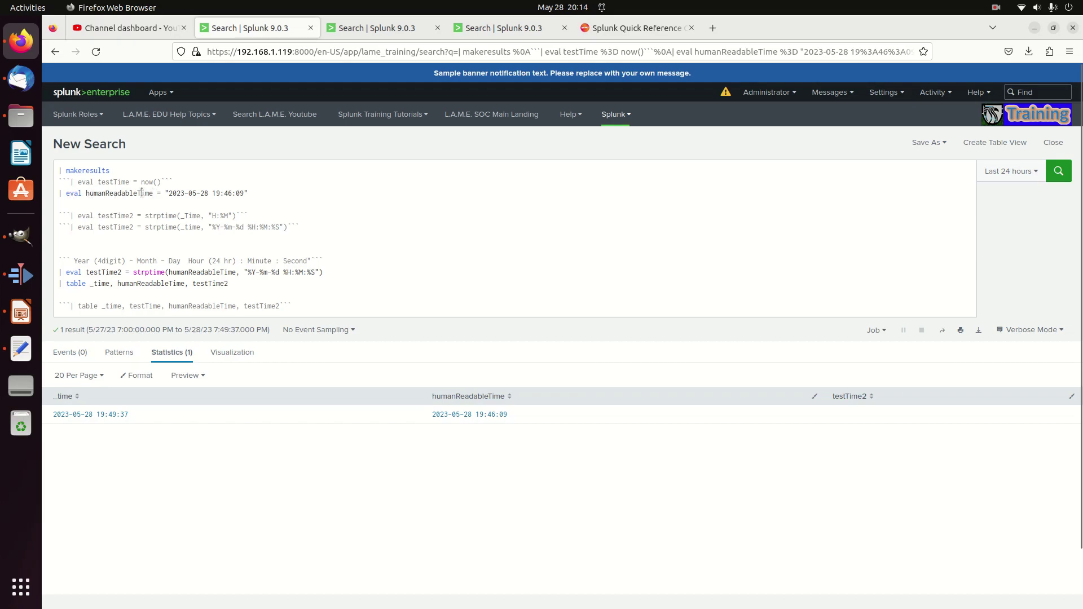
pyautogui.moveTo(171, 193); pyautogui.dragTo(242, 193)
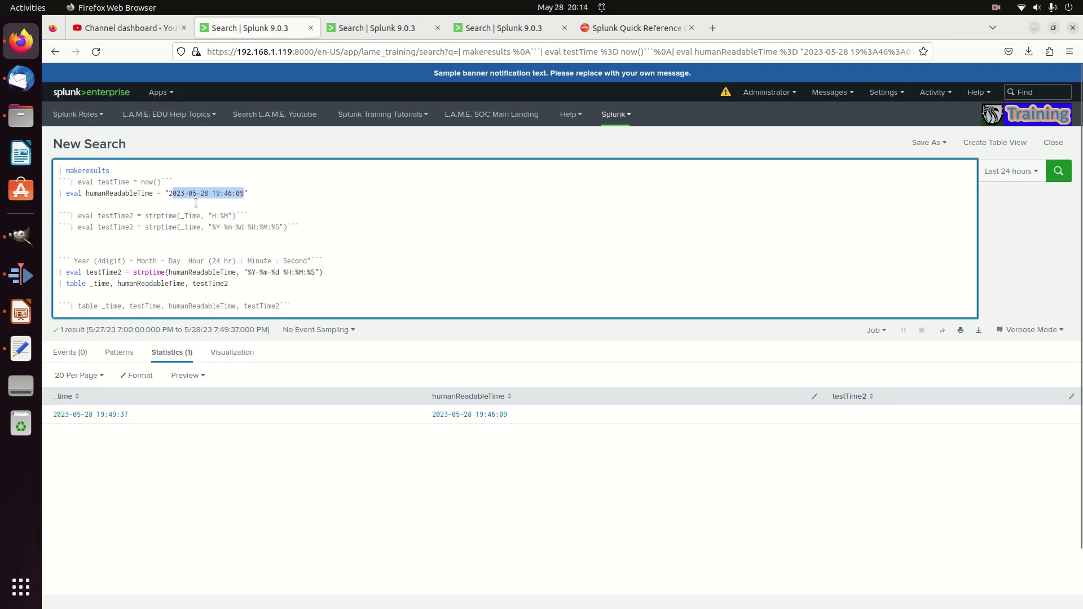
pyautogui.click(248, 197)
pyautogui.moveTo(220, 193); pyautogui.dragTo(216, 193)
pyautogui.click(217, 205)
pyautogui.moveTo(76, 261); pyautogui.dragTo(311, 260)
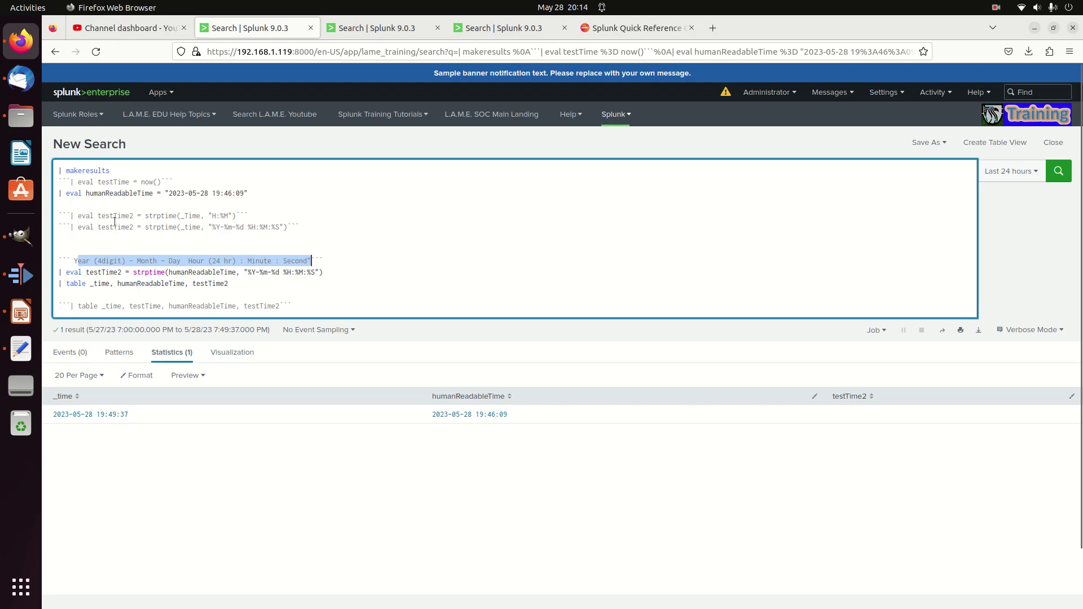
pyautogui.click(168, 217)
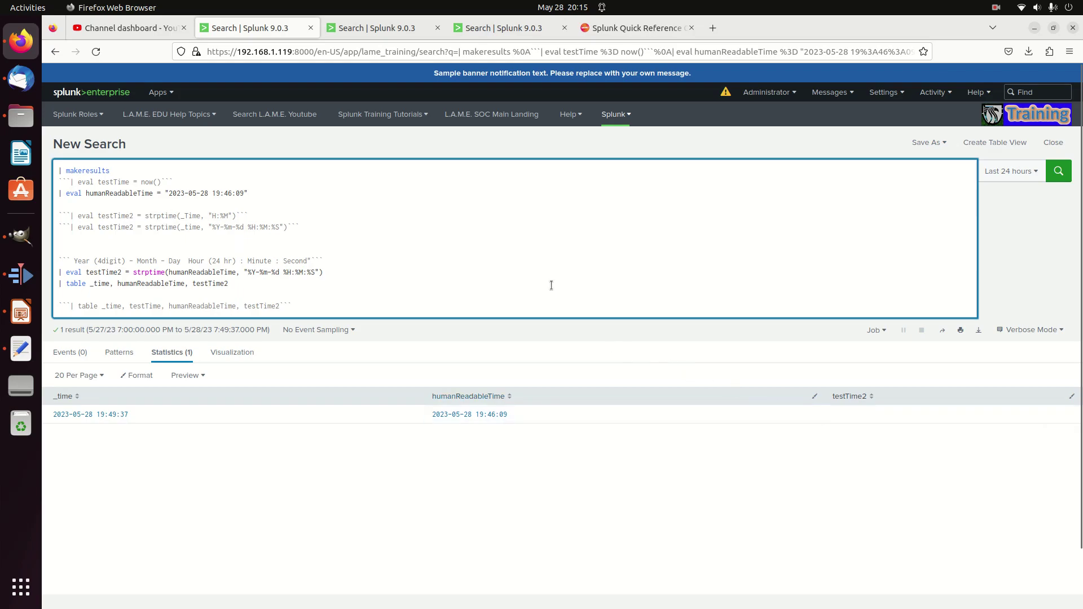
# Step: Compare the guide's %Y-%m-%d %H:%M:%S format codes with the query, ending on the search
pyautogui.click(635, 31)
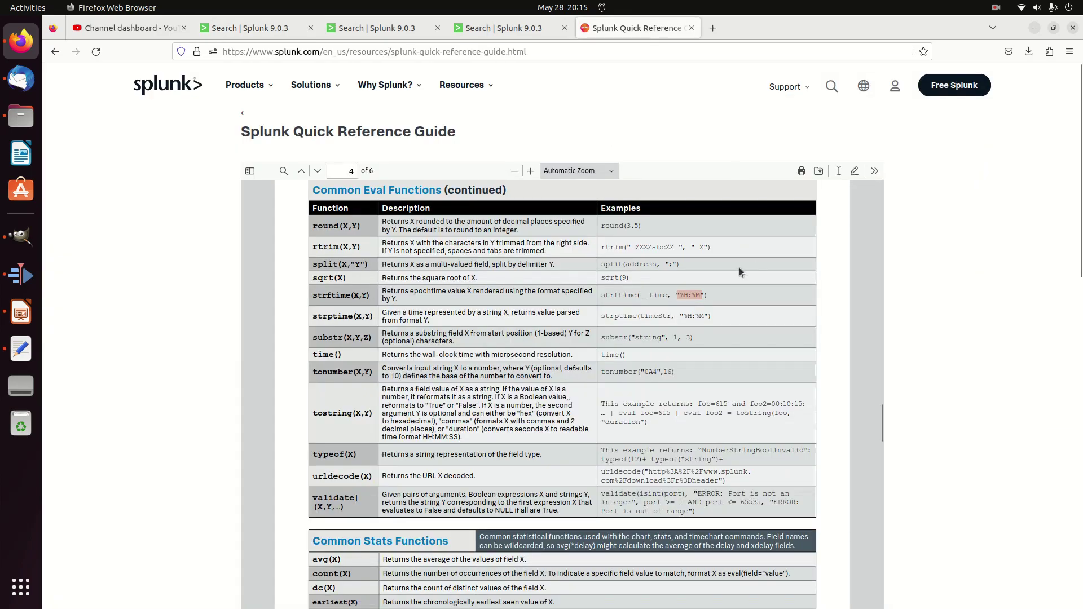
pyautogui.scroll(-10, 739, 268)
pyautogui.scroll(-15, 739, 269)
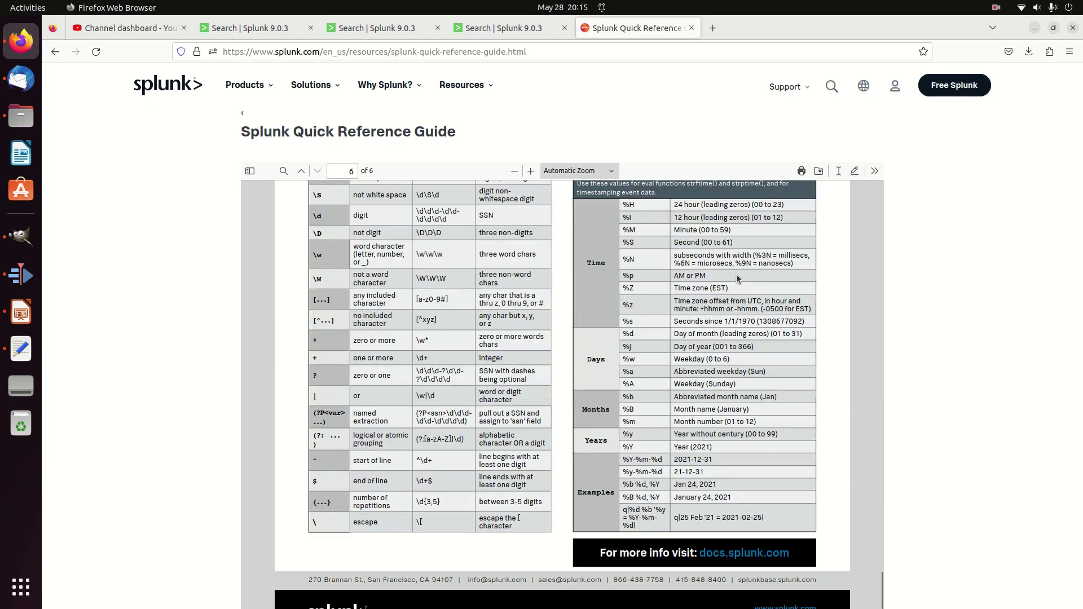
pyautogui.scroll(3, 736, 274)
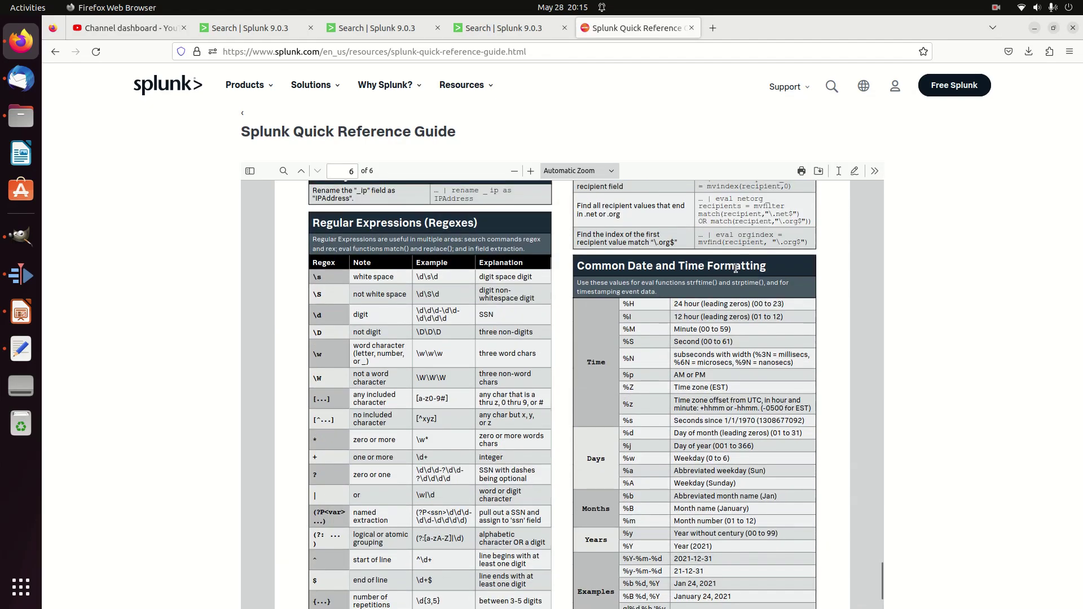
pyautogui.scroll(-2, 626, 491)
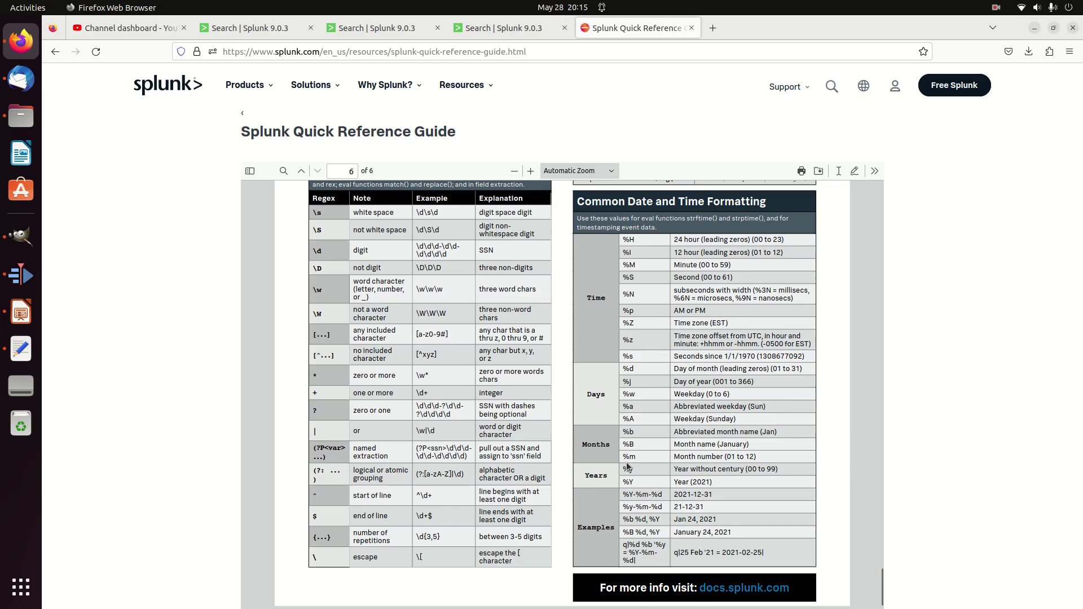
pyautogui.click(252, 33)
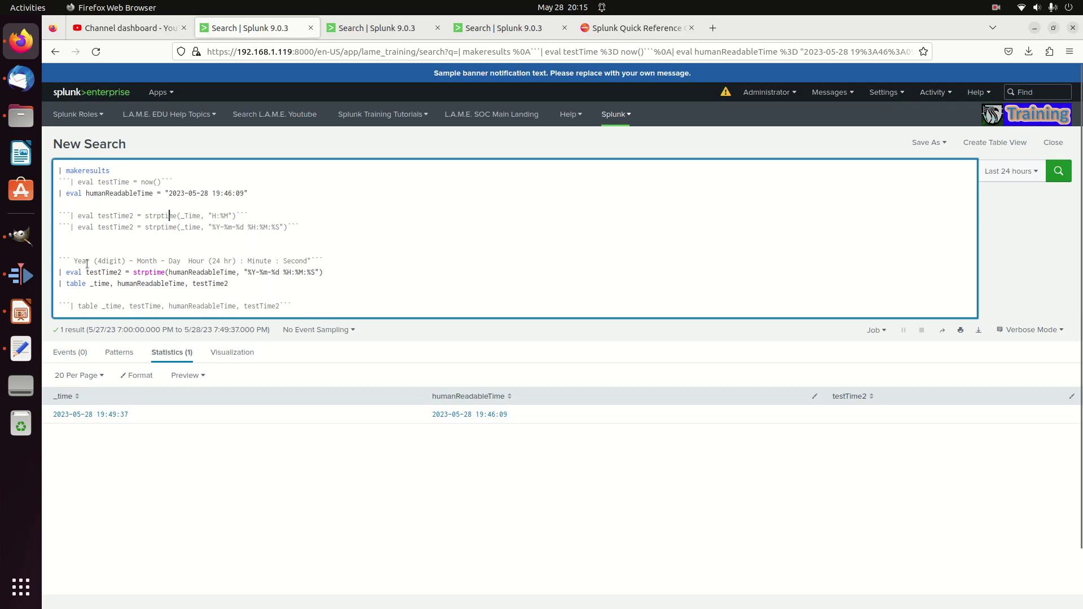
pyautogui.click(657, 34)
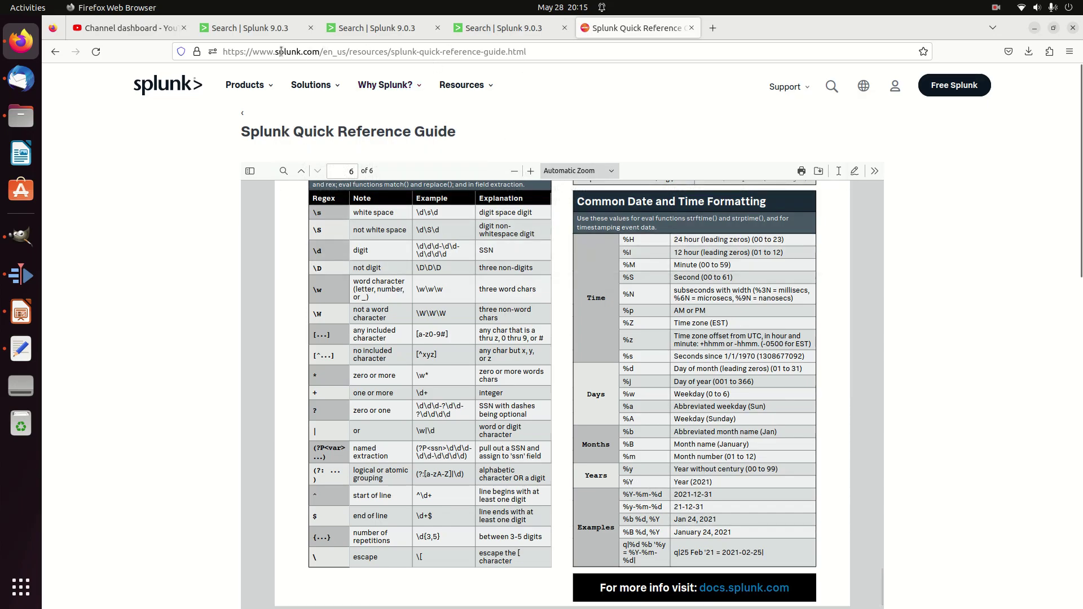
pyautogui.click(266, 29)
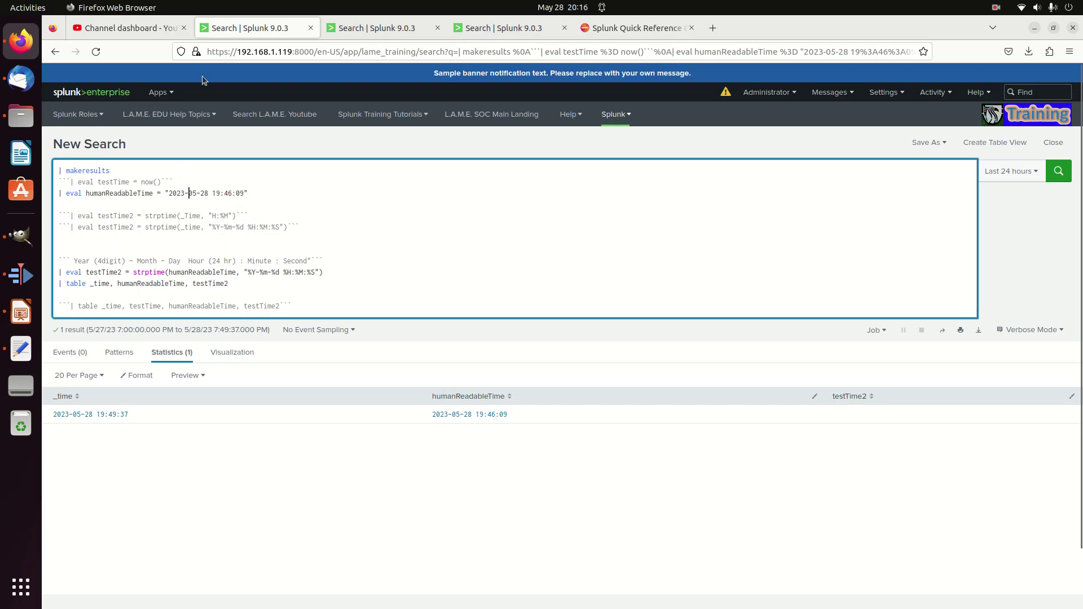
pyautogui.click(623, 31)
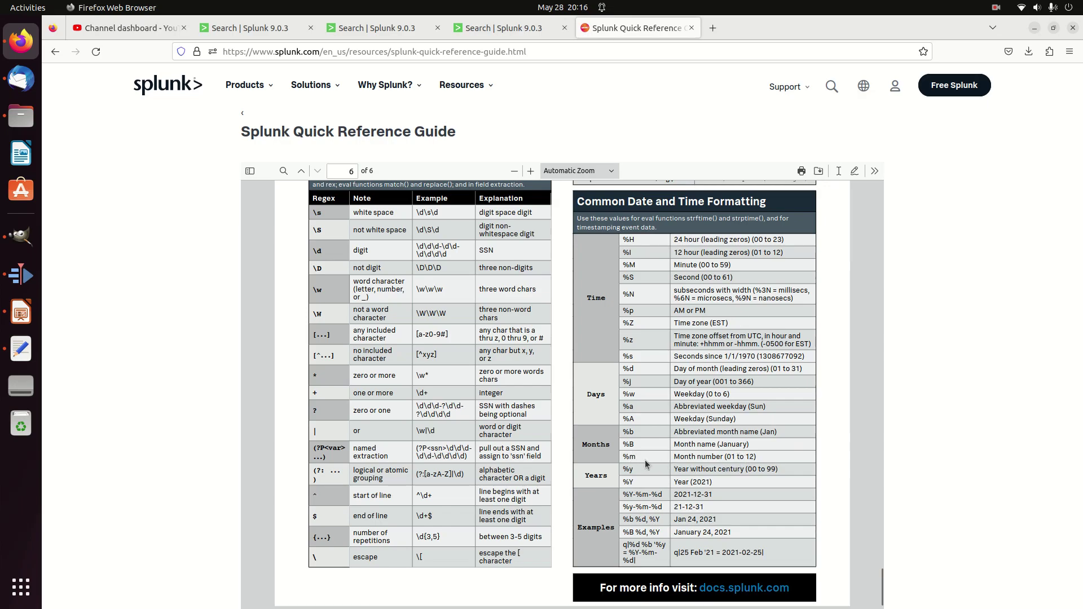
pyautogui.click(239, 33)
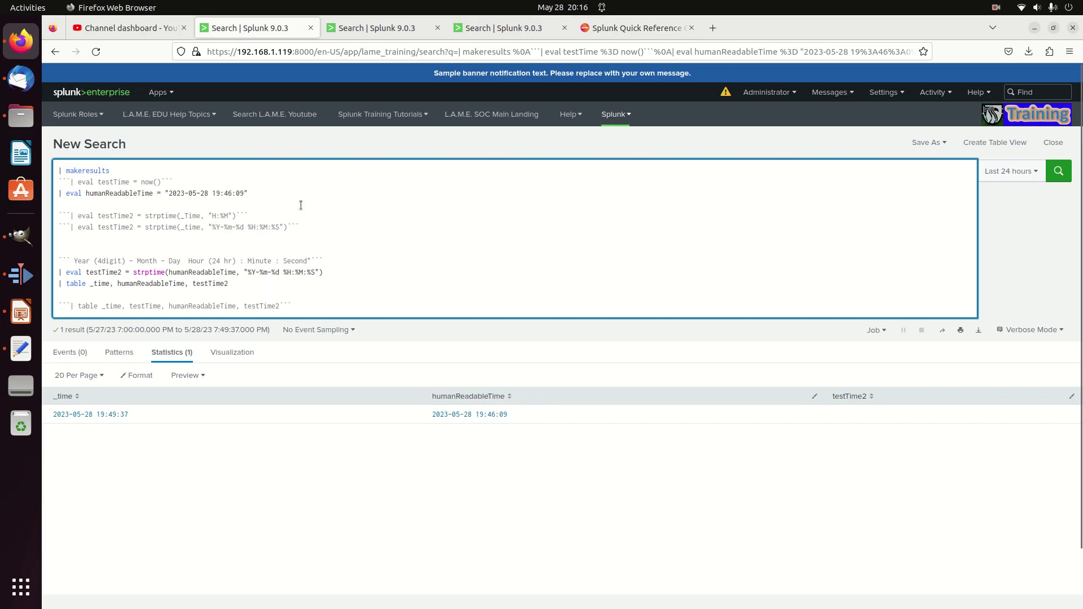
pyautogui.click(190, 193)
pyautogui.click(598, 36)
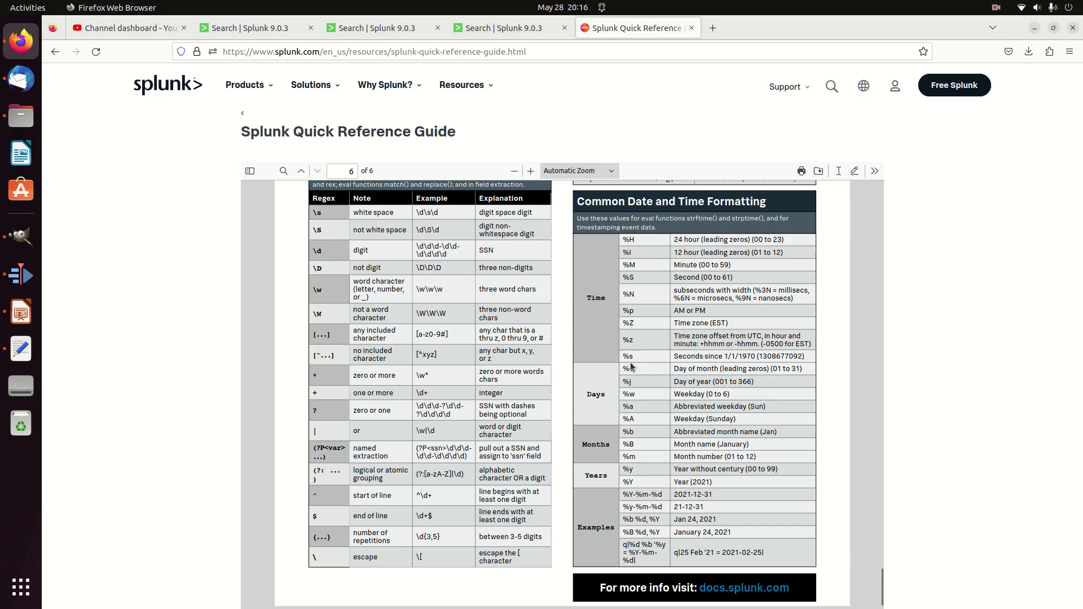
pyautogui.click(251, 28)
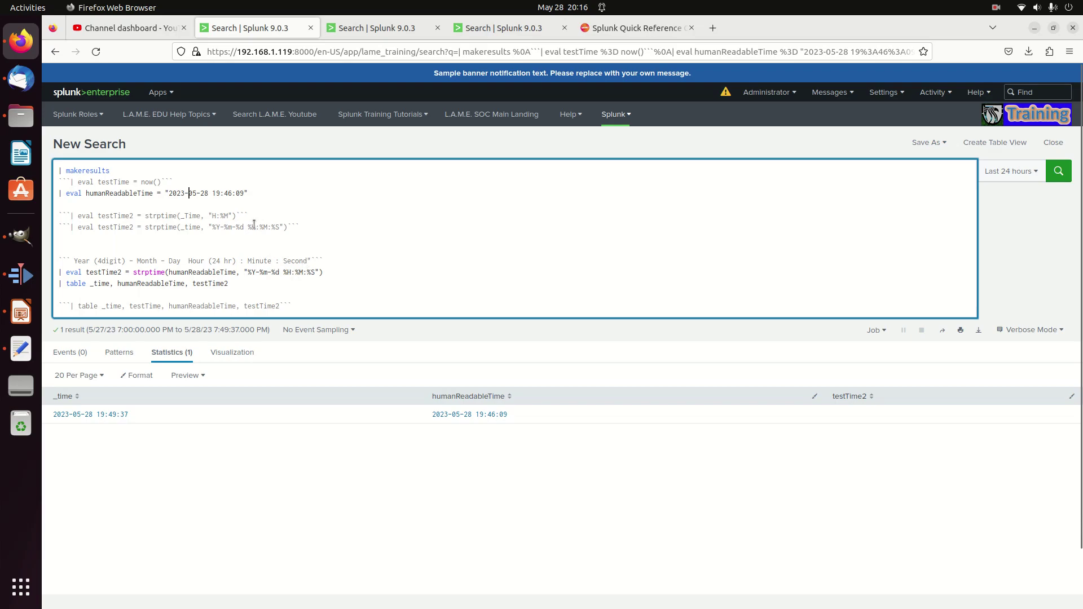
# Step: Cross-check the Quick Reference date and time format codes against the search query
pyautogui.click(595, 31)
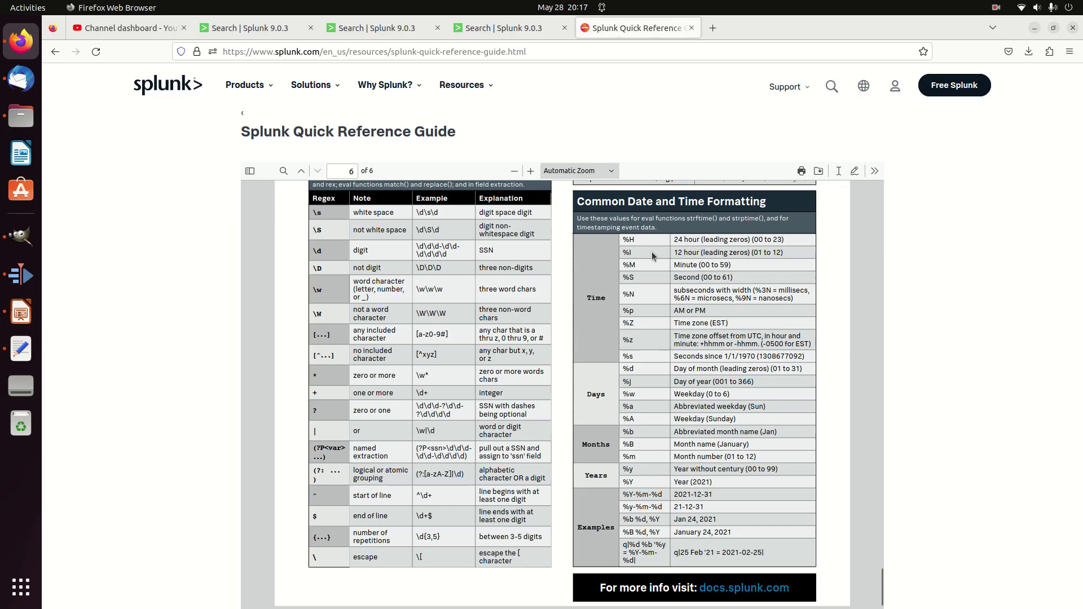
pyautogui.click(297, 25)
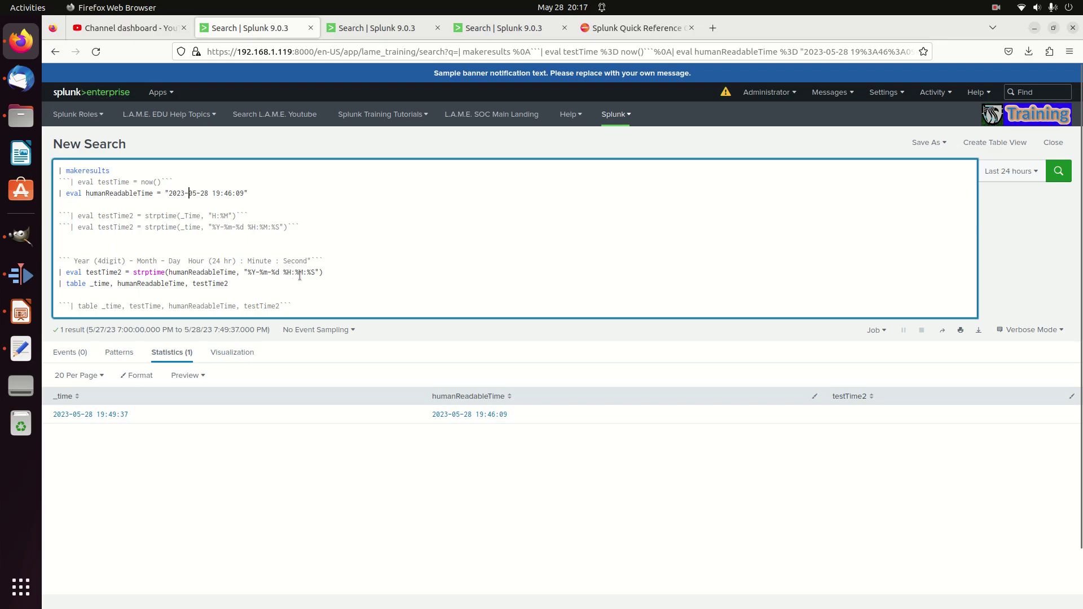
pyautogui.click(625, 29)
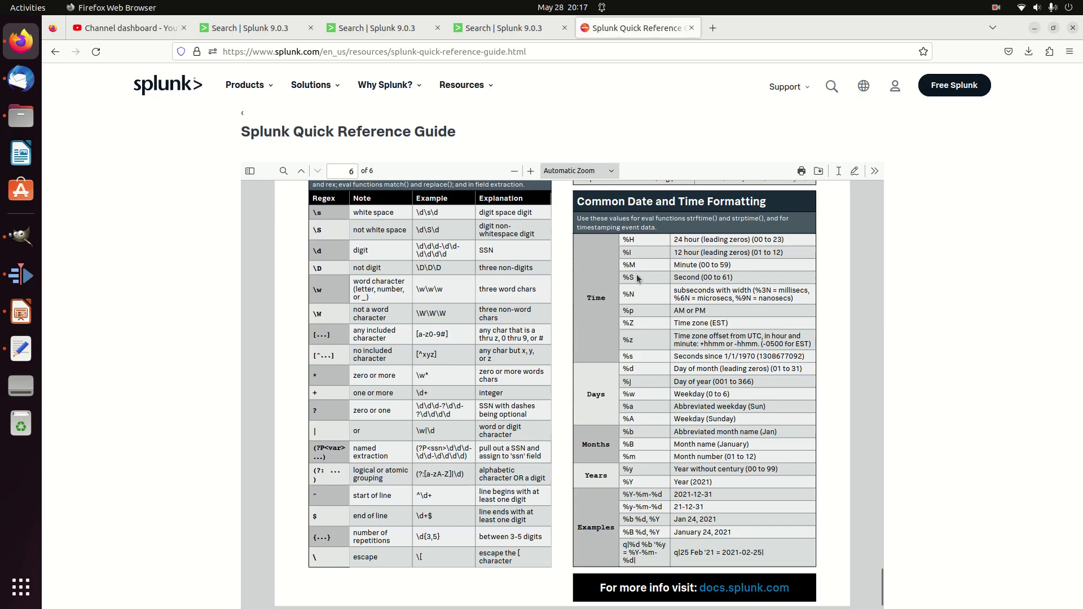
pyautogui.click(295, 33)
# Step: Rerun the search so testTime2 shows epoch 1685324769.000000
pyautogui.click(327, 272)
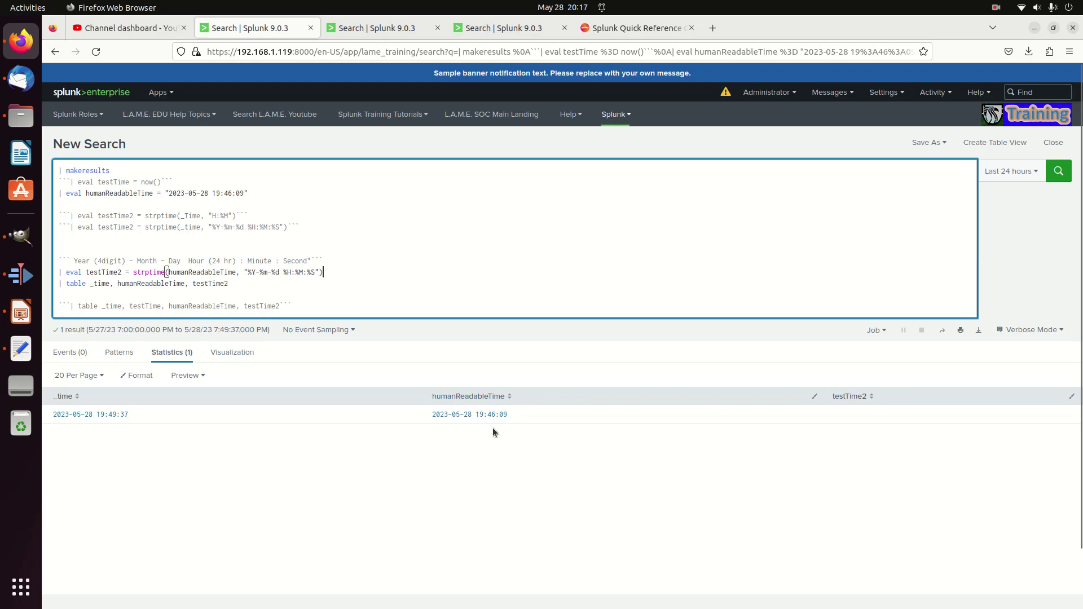
pyautogui.click(344, 284)
pyautogui.press('Return')
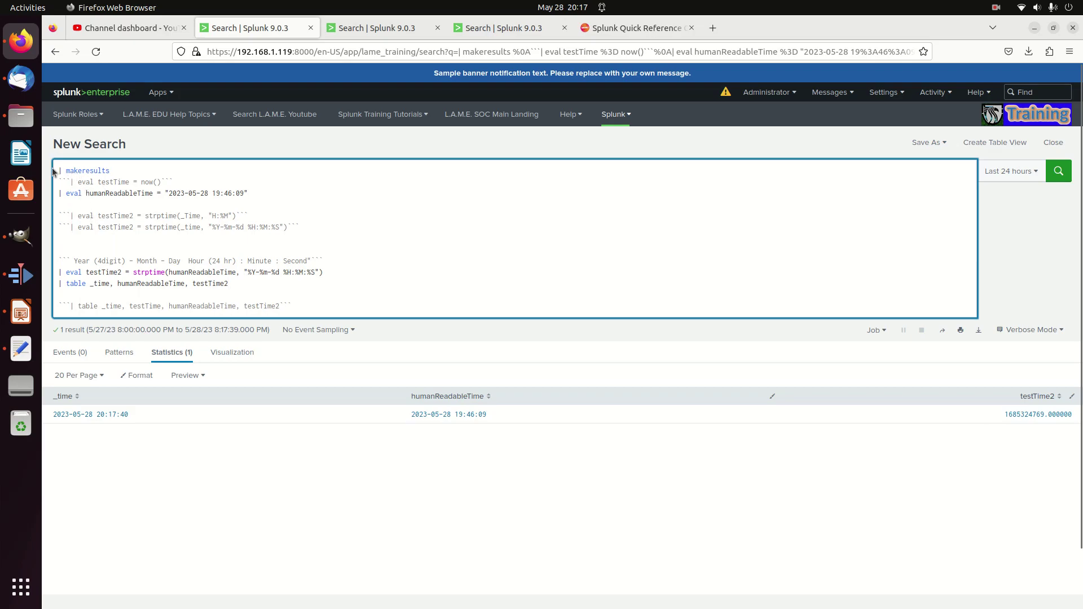
# Step: Uncomment the testTime = now() line by removing its ``` marks
pyautogui.press('BackSpace')
pyautogui.press('BackSpace')
pyautogui.press('BackSpace')
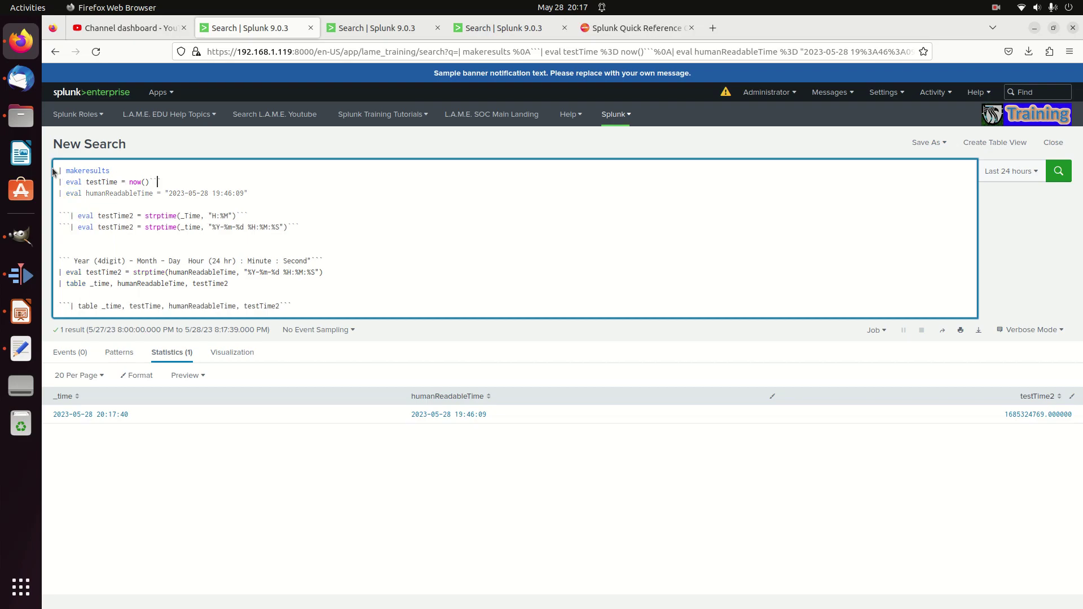
pyautogui.press('BackSpace')
pyautogui.press('BackSpace')
pyautogui.press('Down')
pyautogui.press('Down')
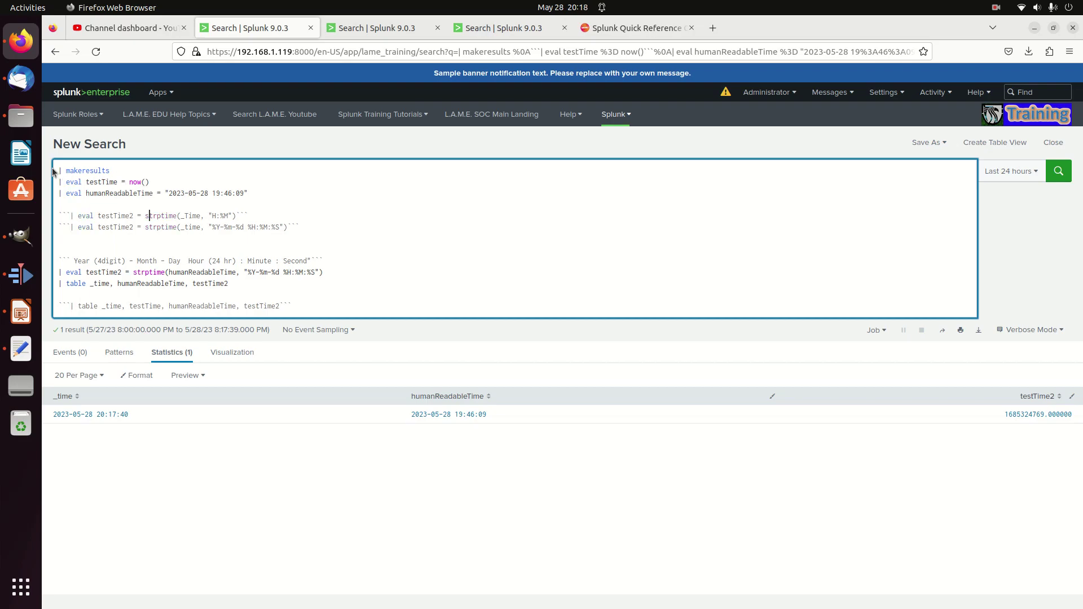
# Step: Uncomment the strptime line and change its _Time argument to _testTime
pyautogui.press('Left')
pyautogui.press('Left')
pyautogui.press('Left')
pyautogui.press('Left')
pyautogui.press('Left')
pyautogui.press('Left')
pyautogui.press('Left')
pyautogui.press('Left')
pyautogui.press('Left')
pyautogui.press('Left')
pyautogui.press('Left')
pyautogui.press('Left')
pyautogui.press('Left')
pyautogui.press('Up')
pyautogui.press('BackSpace')
pyautogui.press('BackSpace')
pyautogui.press('BackSpace')
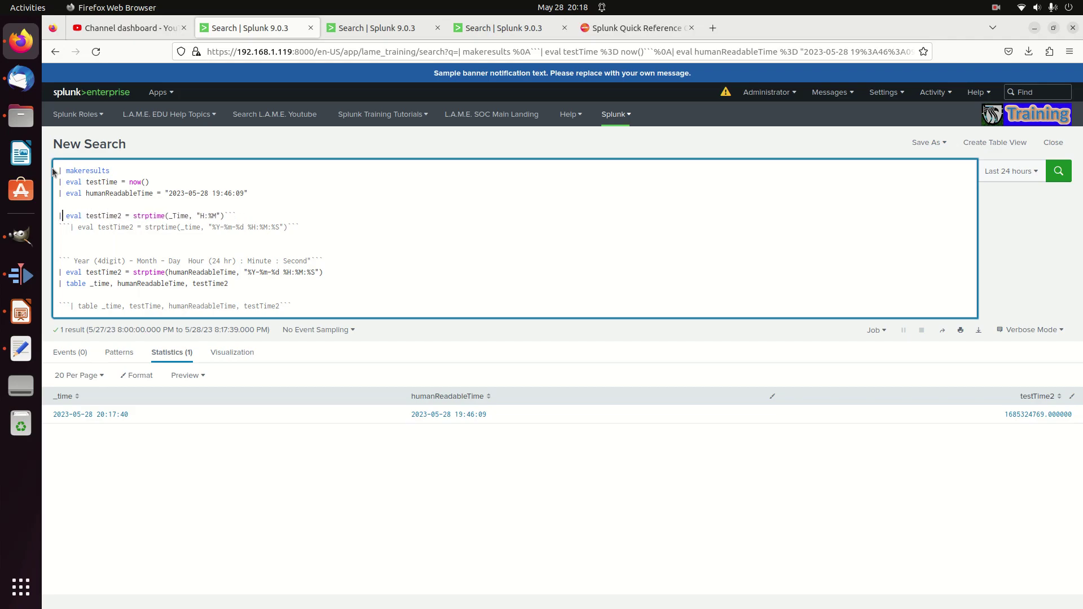
pyautogui.press('Right')
pyautogui.press('Right')
pyautogui.press('Right')
pyautogui.press('Right')
pyautogui.press('Right')
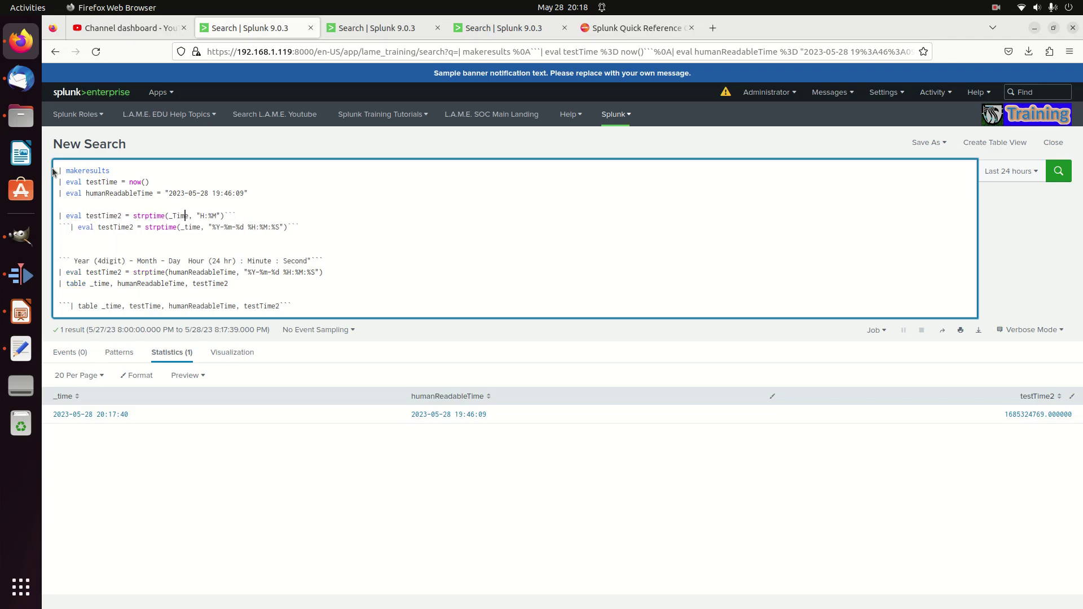
pyautogui.press('Right')
pyautogui.press('Right')
pyautogui.press('Right')
pyautogui.press('BackSpace')
pyautogui.press('Left')
pyautogui.press('Left')
pyautogui.press('Left')
pyautogui.press('Left')
pyautogui.press('BackSpace')
pyautogui.press('BackSpace')
pyautogui.press('BackSpace')
pyautogui.press('BackSpace')
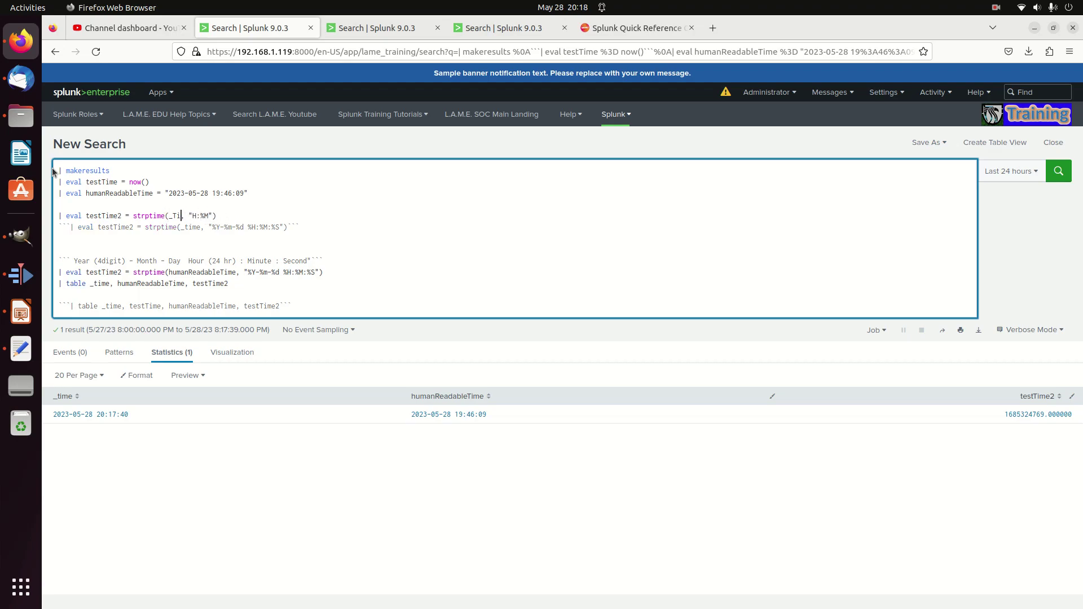
pyautogui.write('testTime')
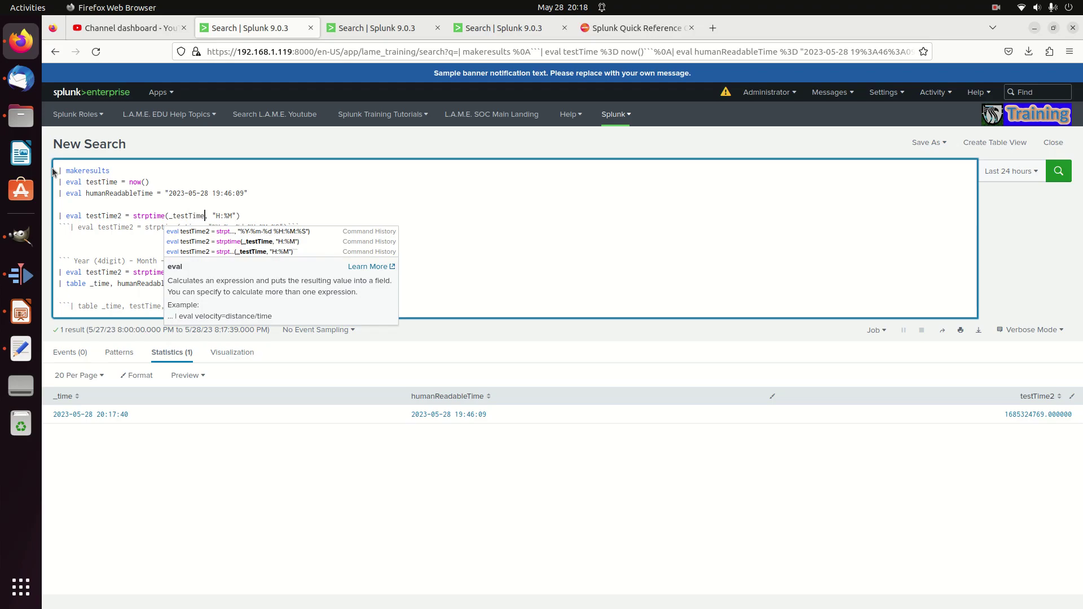
pyautogui.click(201, 210)
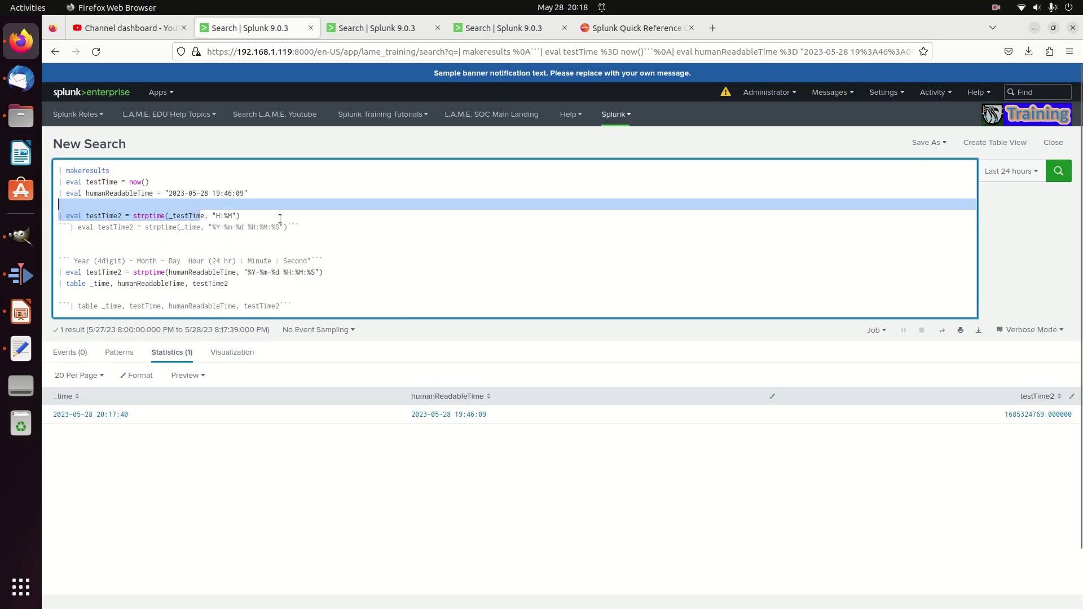
# Step: Review the strftime and strptime entries in the Quick Reference Guide's Common Eval Functions table
pyautogui.click(638, 28)
pyautogui.scroll(15, 848, 439)
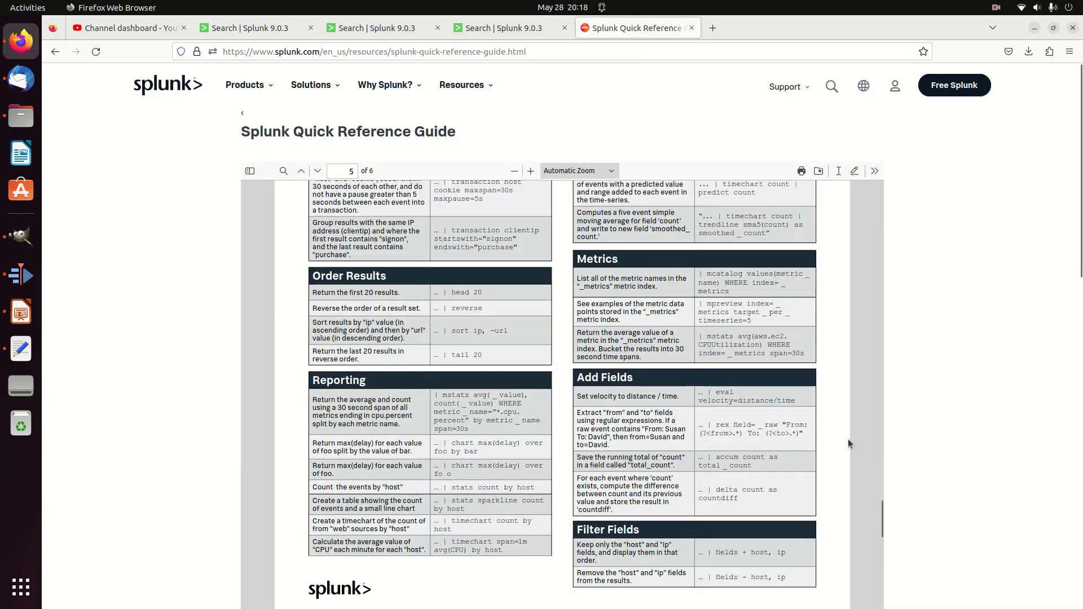
pyautogui.scroll(10, 848, 438)
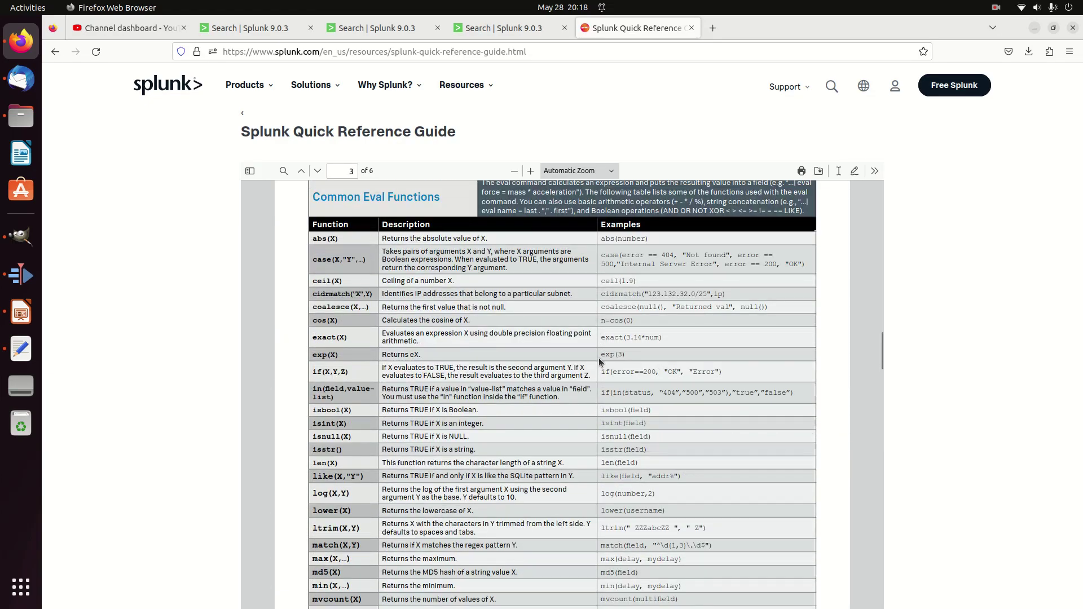
pyautogui.scroll(-8, 379, 424)
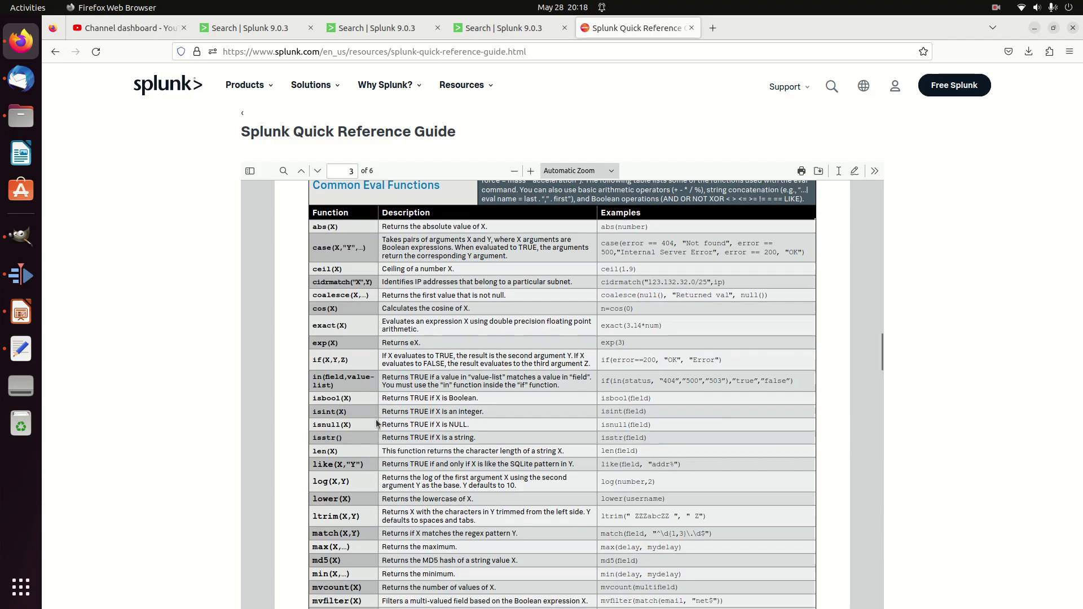
pyautogui.scroll(-2, 402, 441)
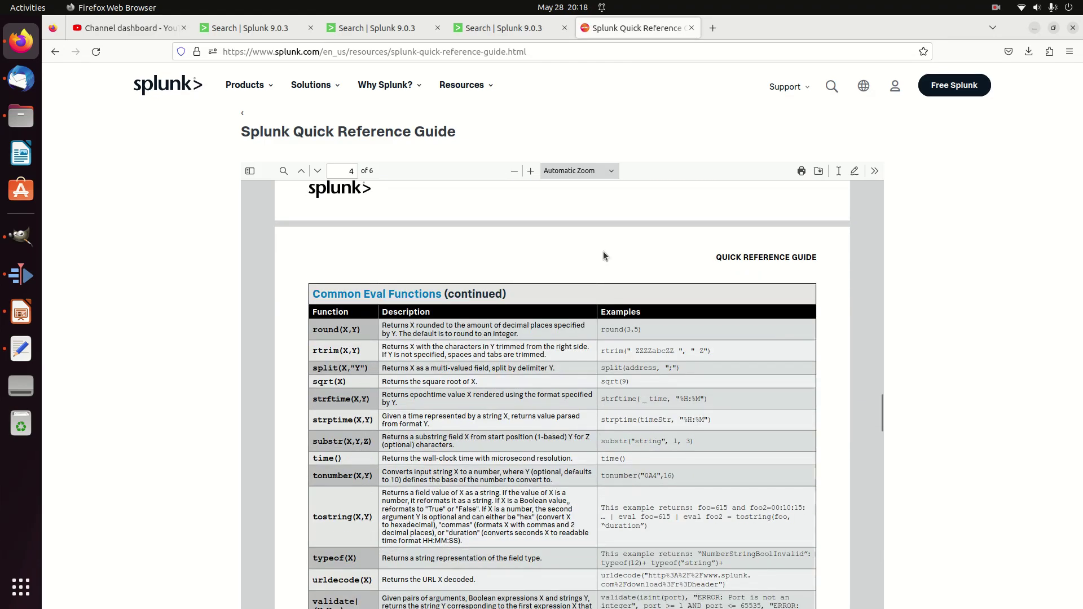
# Step: Comment out the strptime(humanReadableTime) line with ``` marks and rerun the search
pyautogui.click(225, 29)
pyautogui.click(258, 197)
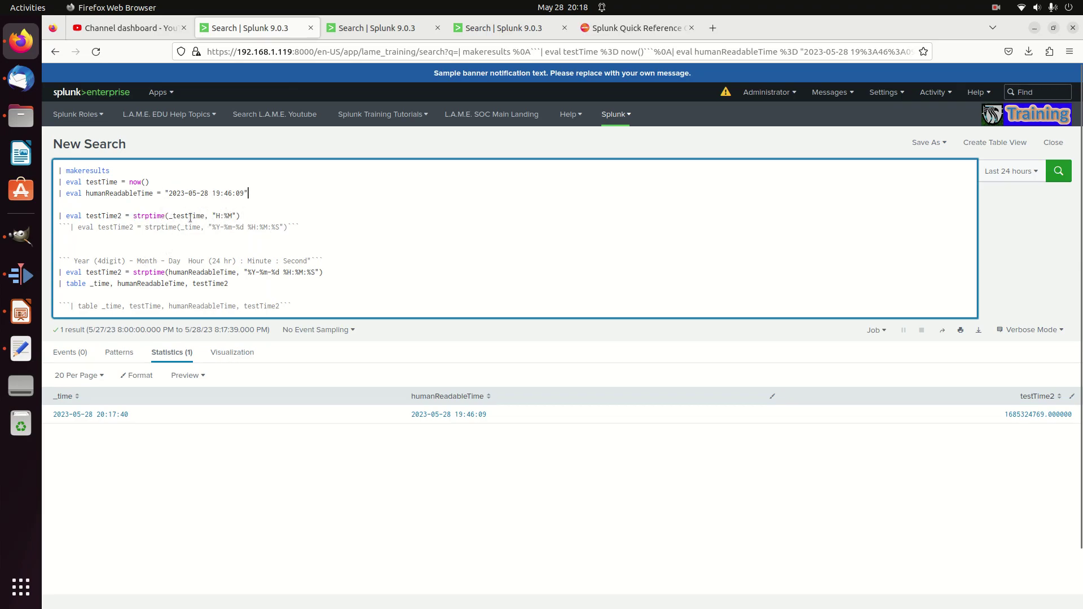
pyautogui.click(245, 215)
pyautogui.click(261, 288)
pyautogui.write('```')
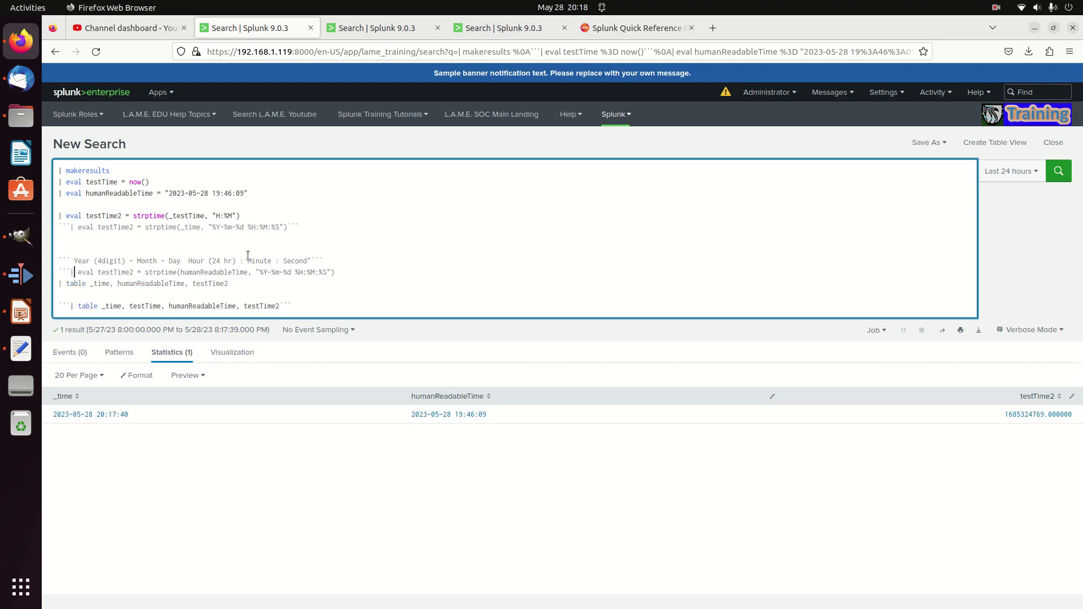
pyautogui.press('End')
pyautogui.write('`')
pyautogui.press('Return')
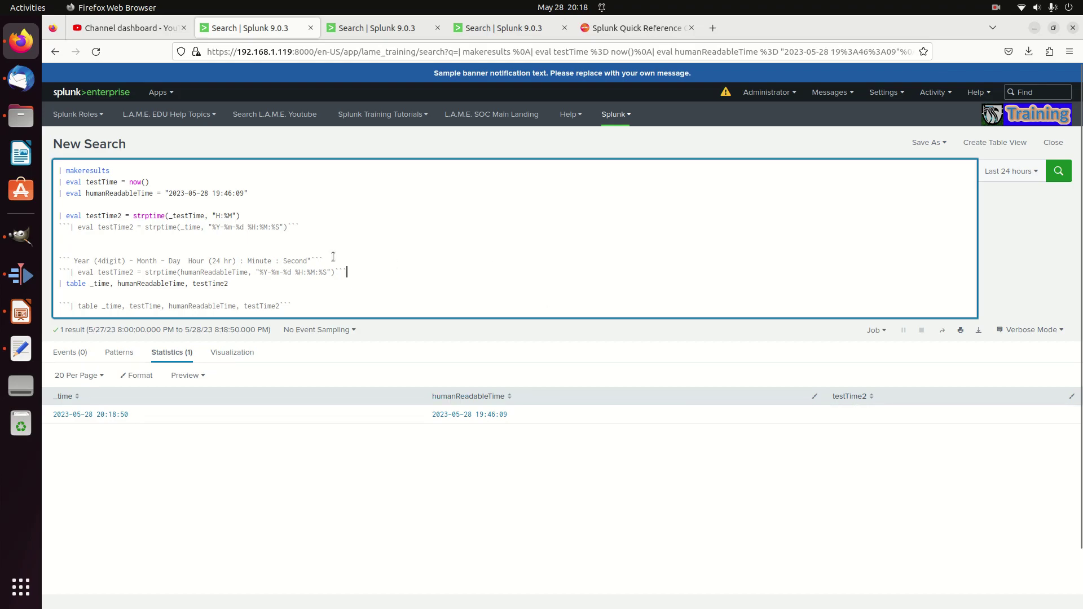
# Step: Shift the ``` marks so the Year line is commented and strptime(humanReadableTime) is active
pyautogui.click(55, 188)
pyautogui.click(215, 202)
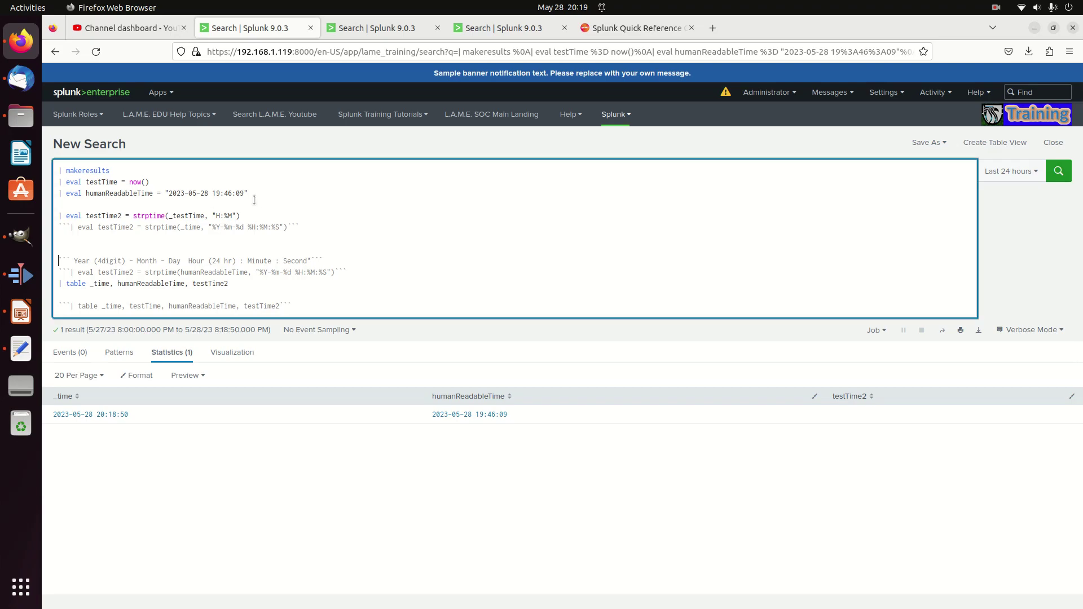
pyautogui.press('Delete')
pyautogui.press('Delete')
pyautogui.press('Delete')
pyautogui.press('Right')
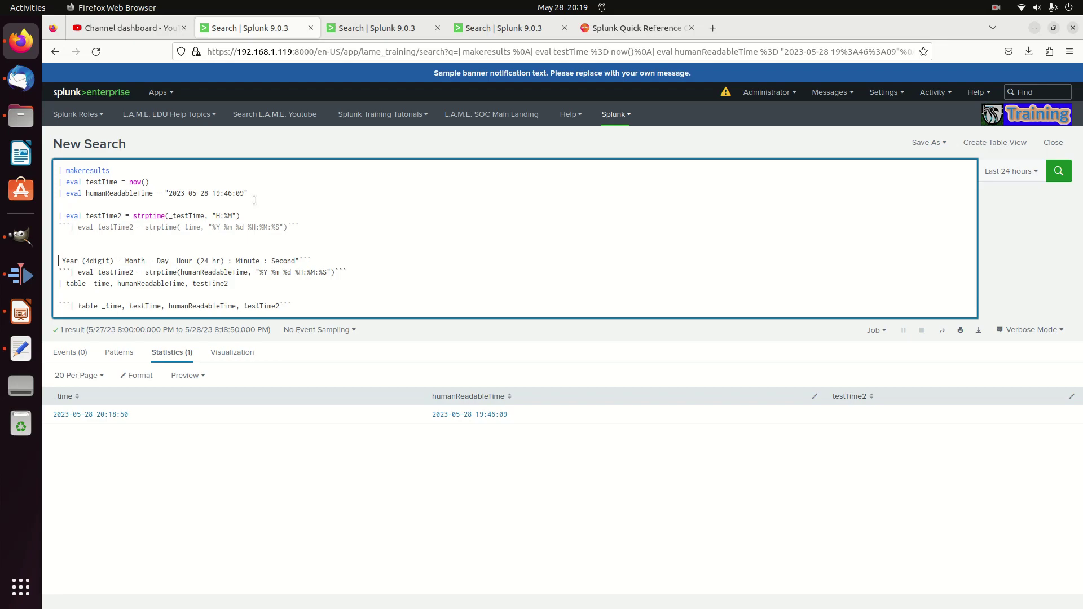
pyautogui.write('```')
pyautogui.press('Down')
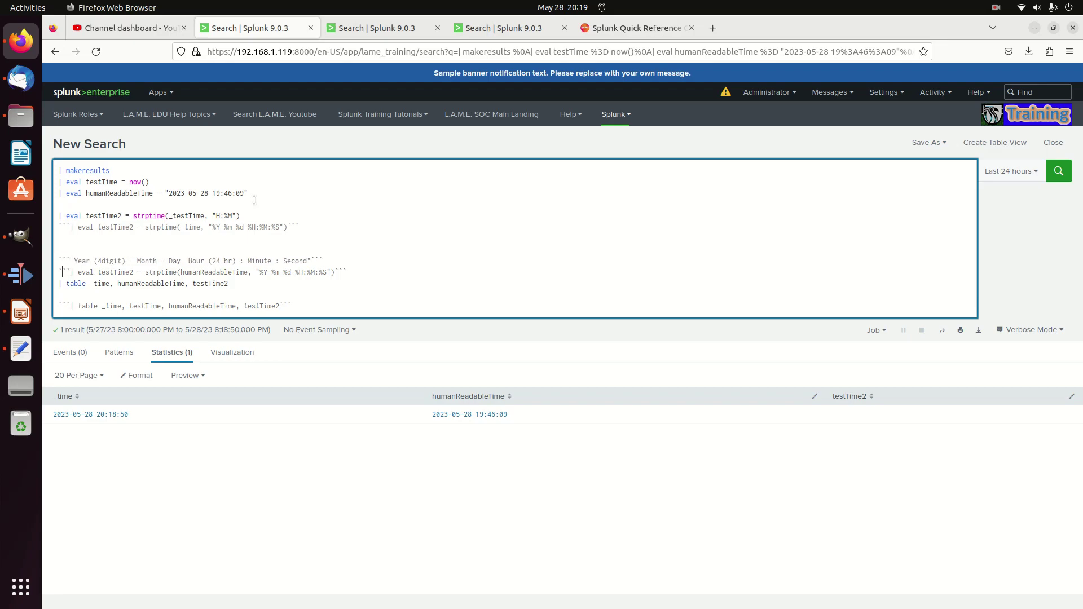
pyautogui.press('Delete')
pyautogui.press('Delete')
pyautogui.press('Delete')
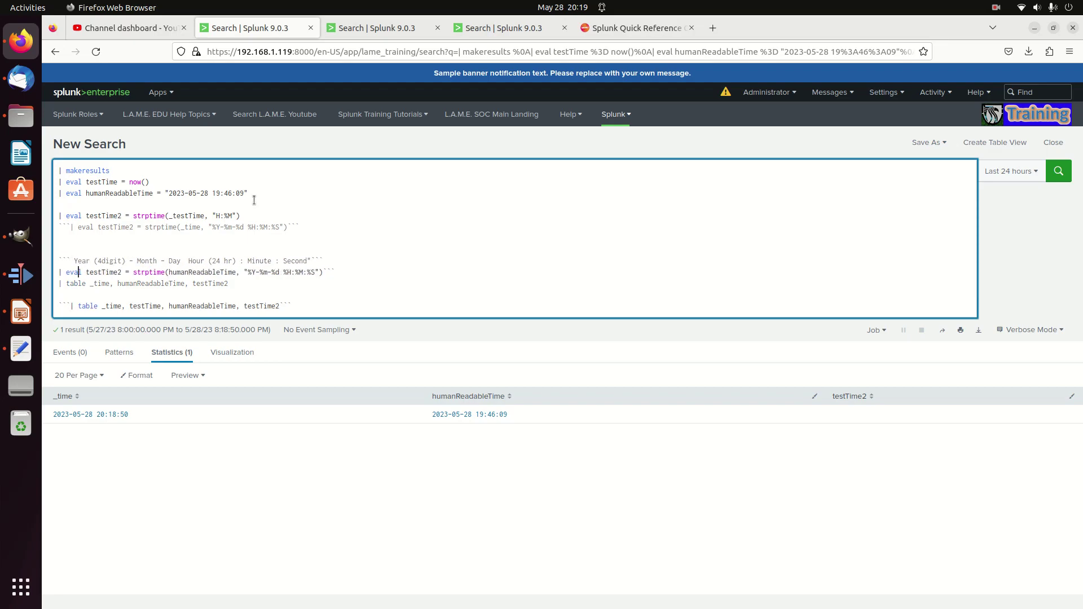
pyautogui.press('End')
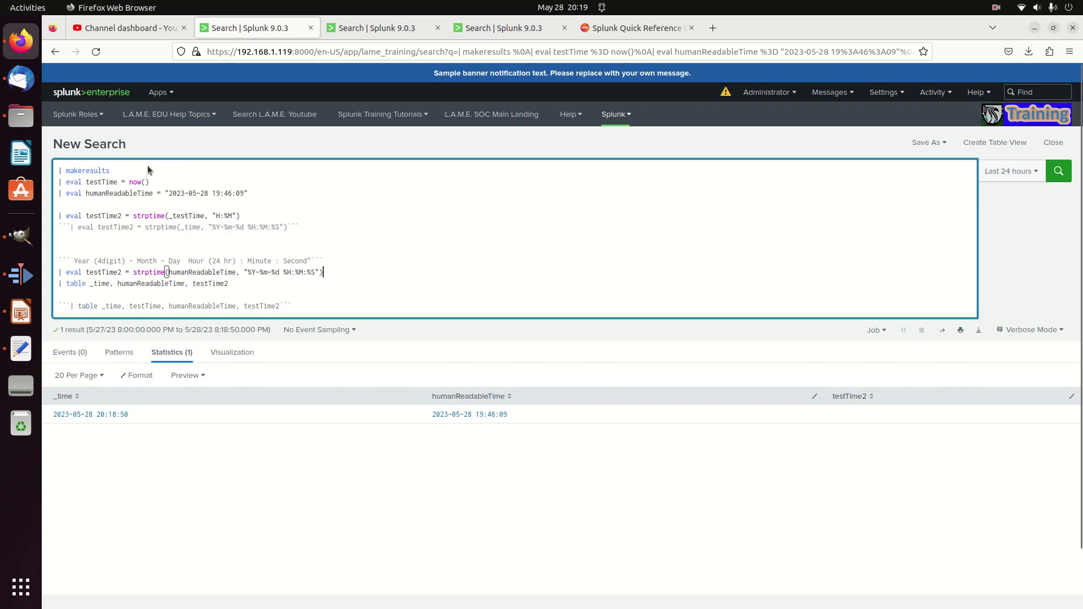
# Step: Wrap the testTime = now() line in ``` comment marks
pyautogui.click(80, 194)
pyautogui.press('Up')
pyautogui.press('Home')
pyautogui.write('``')
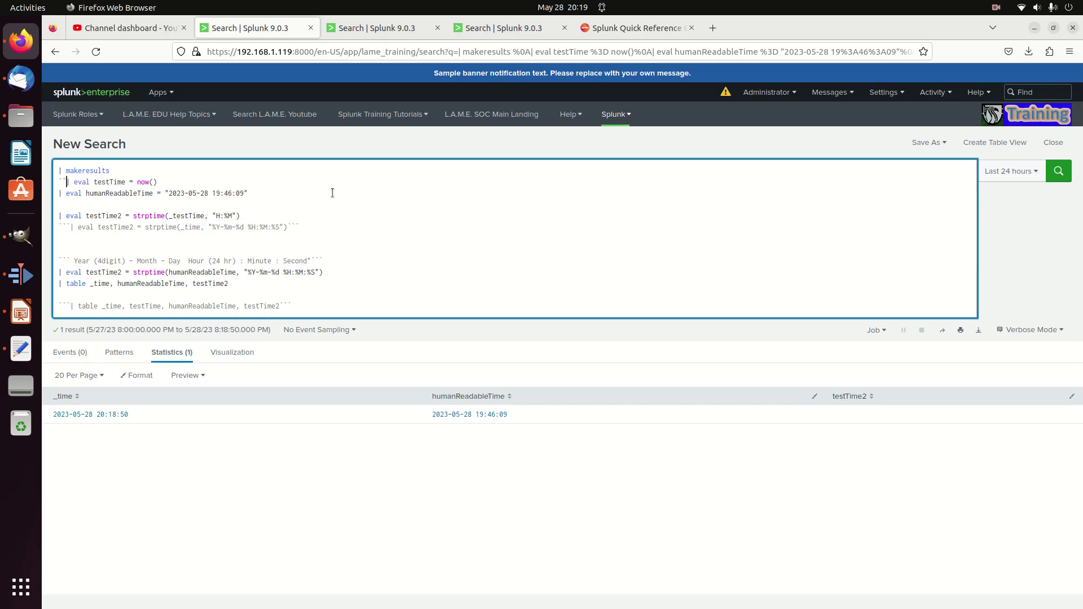
pyautogui.write('`')
pyautogui.press('Right')
pyautogui.press('Right')
pyautogui.press('Right')
pyautogui.press('Right')
pyautogui.press('End')
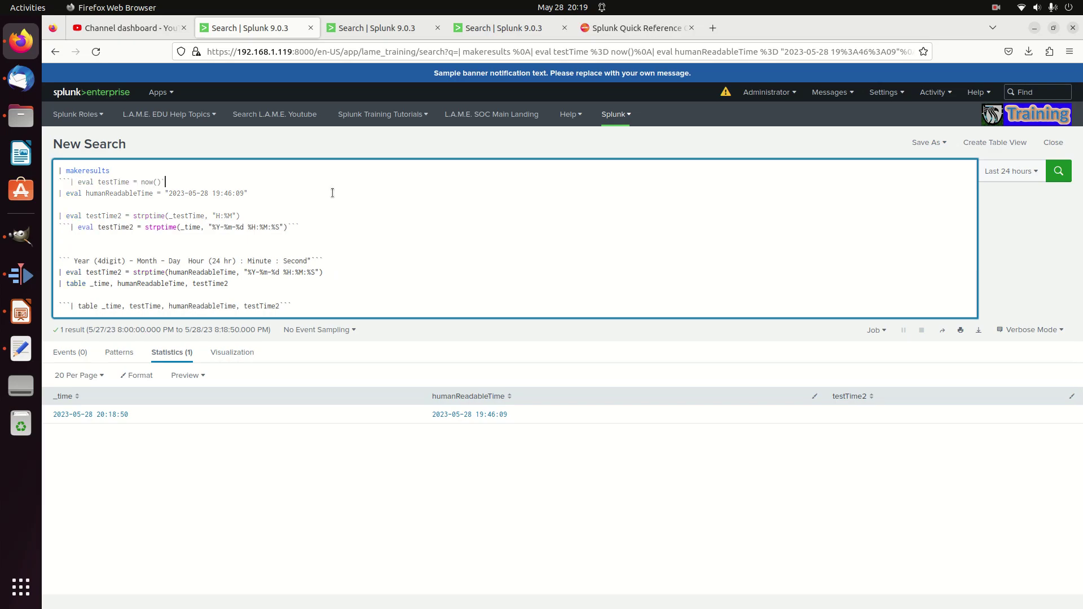
pyautogui.write('```')
# Step: Replace humanReadableTime with _time as the argument of the last strptime
pyautogui.press('Down')
pyautogui.press('Down')
pyautogui.press('End')
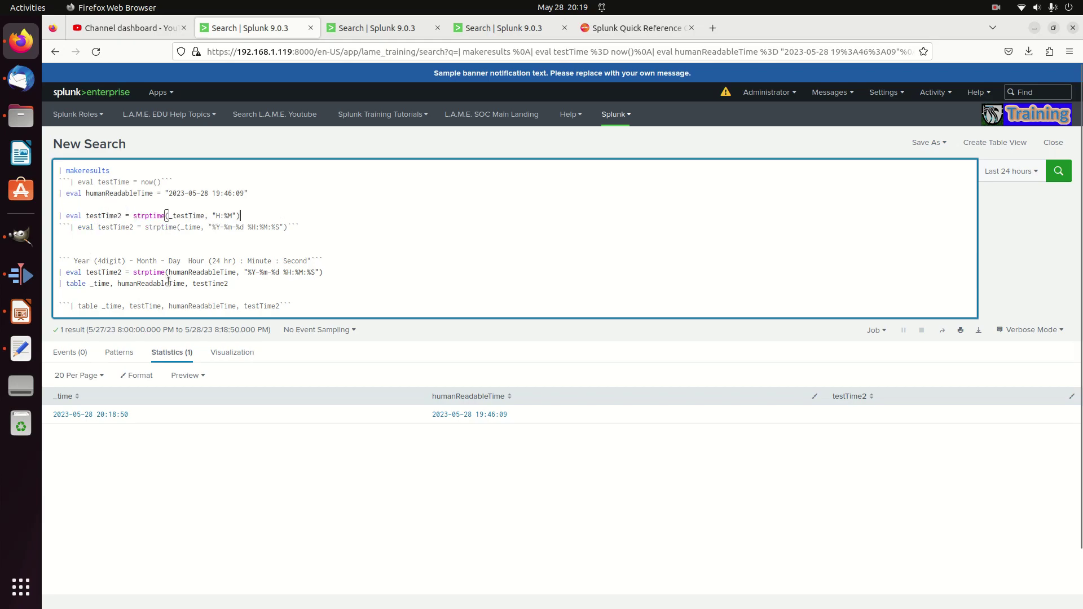
pyautogui.doubleClick(183, 272)
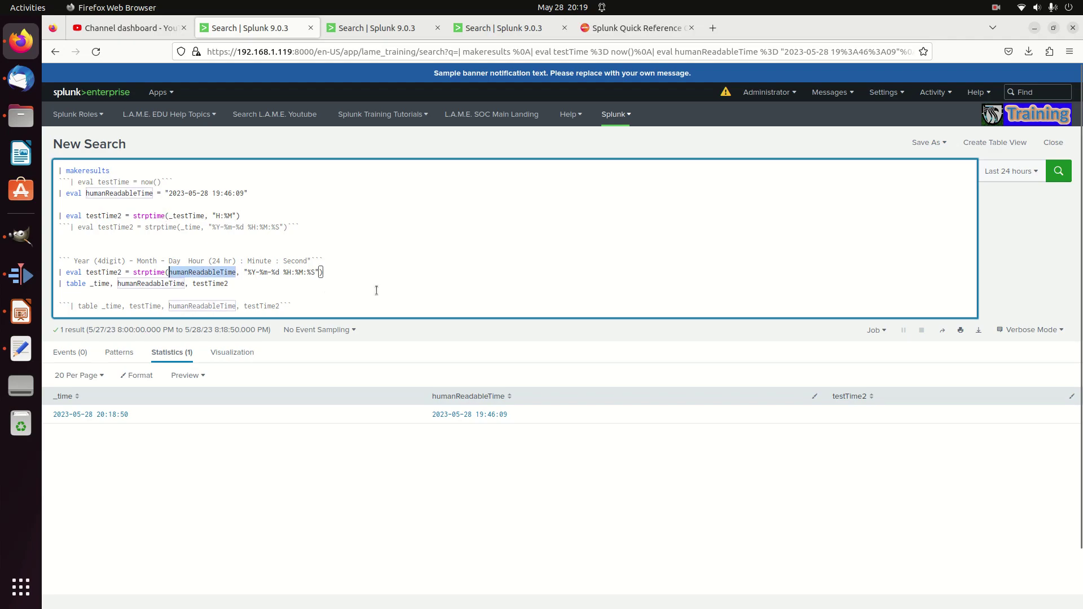
pyautogui.write('_time')
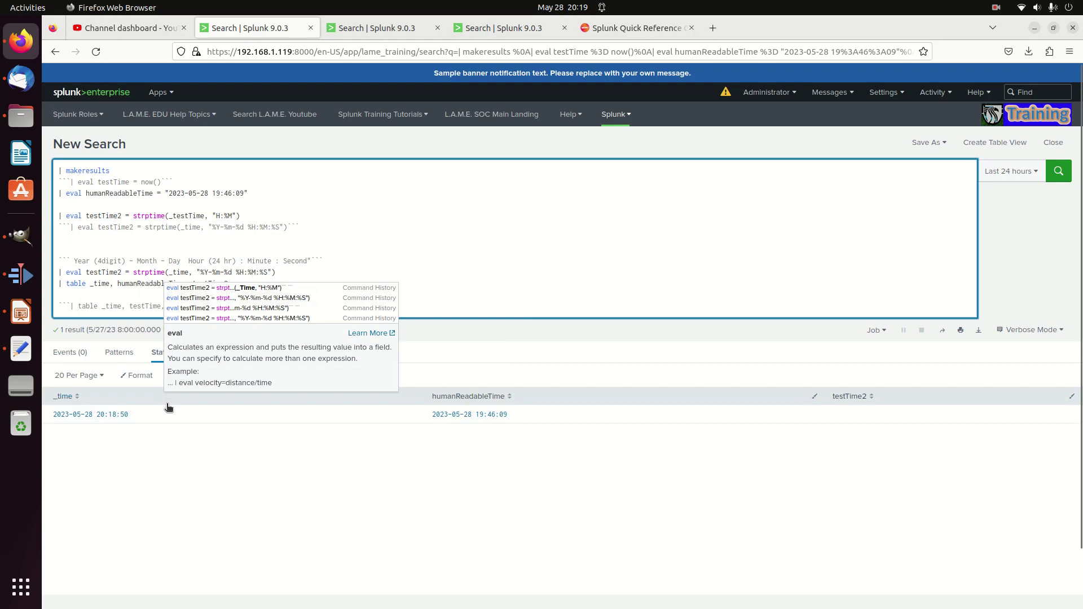
# Step: Dismiss the autocomplete popup and rerun the search, which still leaves testTime2 empty
pyautogui.click(296, 273)
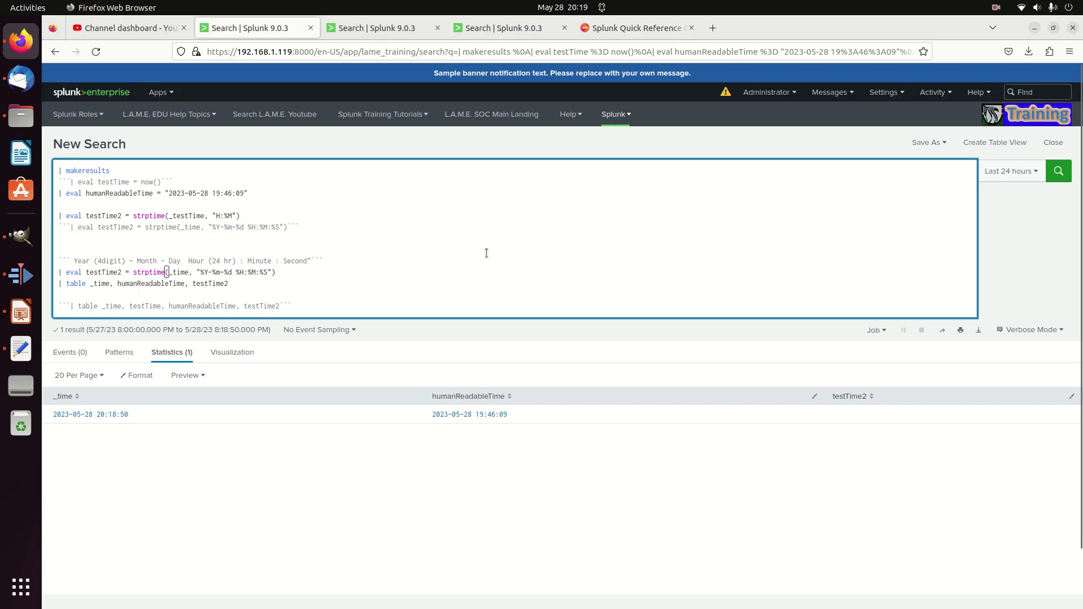
pyautogui.press('Return')
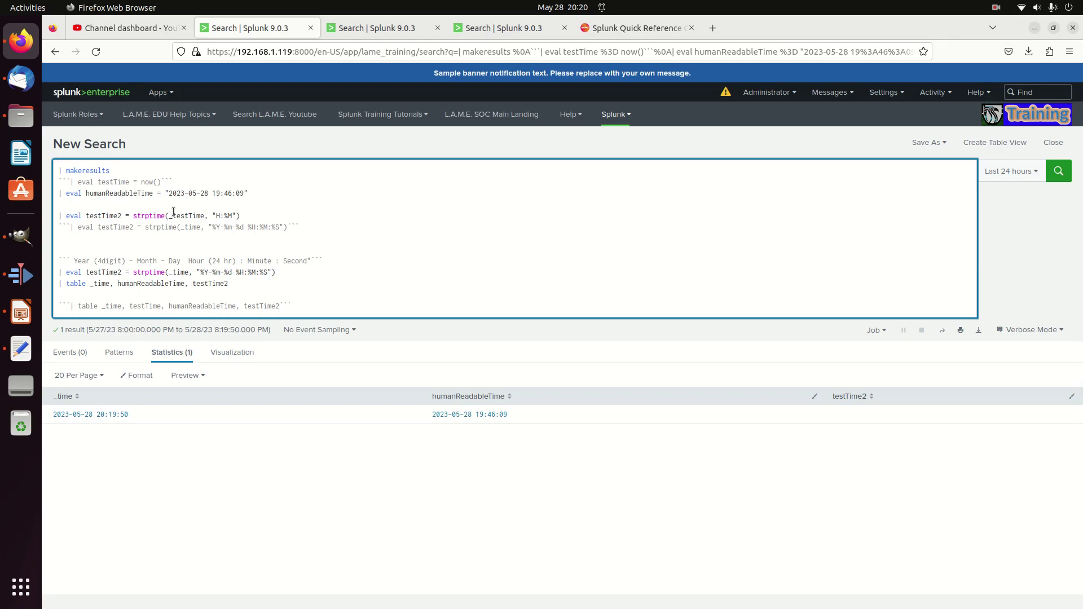
# Step: Comment out the humanReadableTime line and add '| eval humanReadable = _time'
pyautogui.write('```')
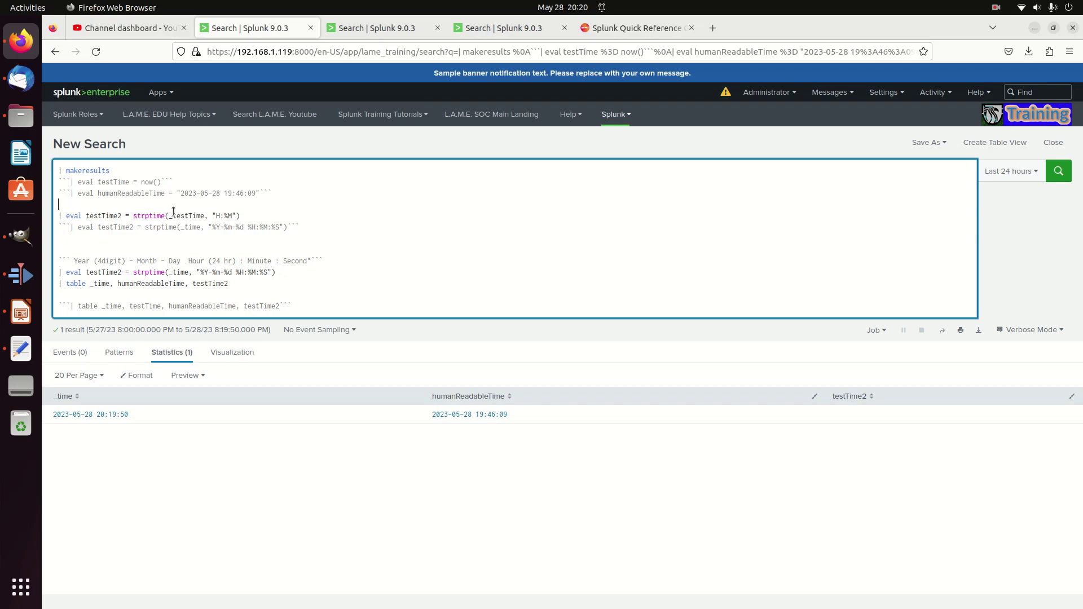
pyautogui.write('| eval humanRa')
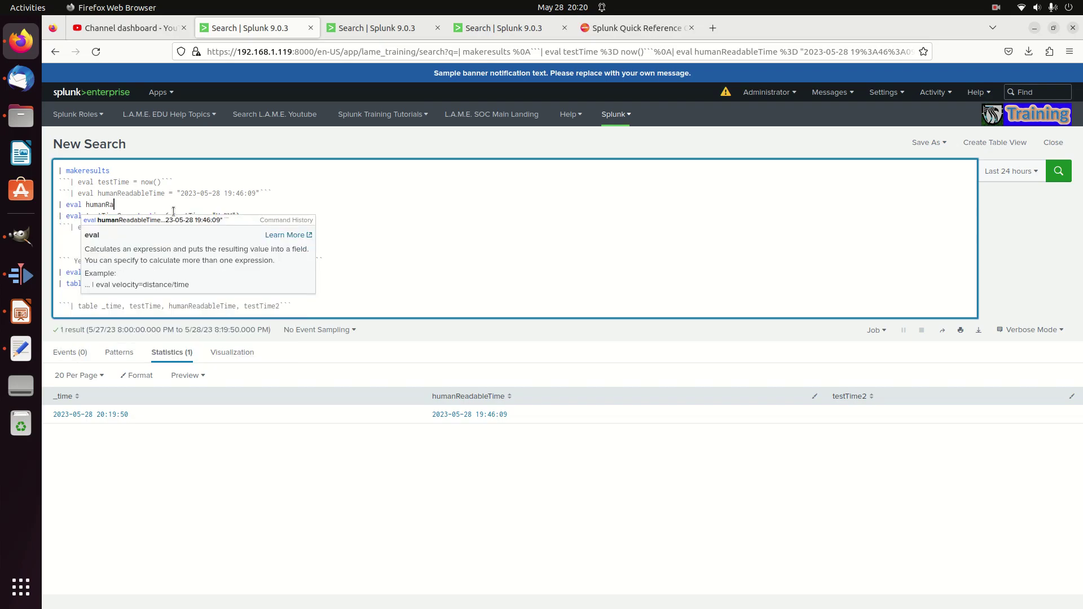
pyautogui.write('dabl')
pyautogui.press('BackSpace')
pyautogui.press('BackSpace')
pyautogui.press('BackSpace')
pyautogui.press('BackSpace')
pyautogui.write('eadable = _time')
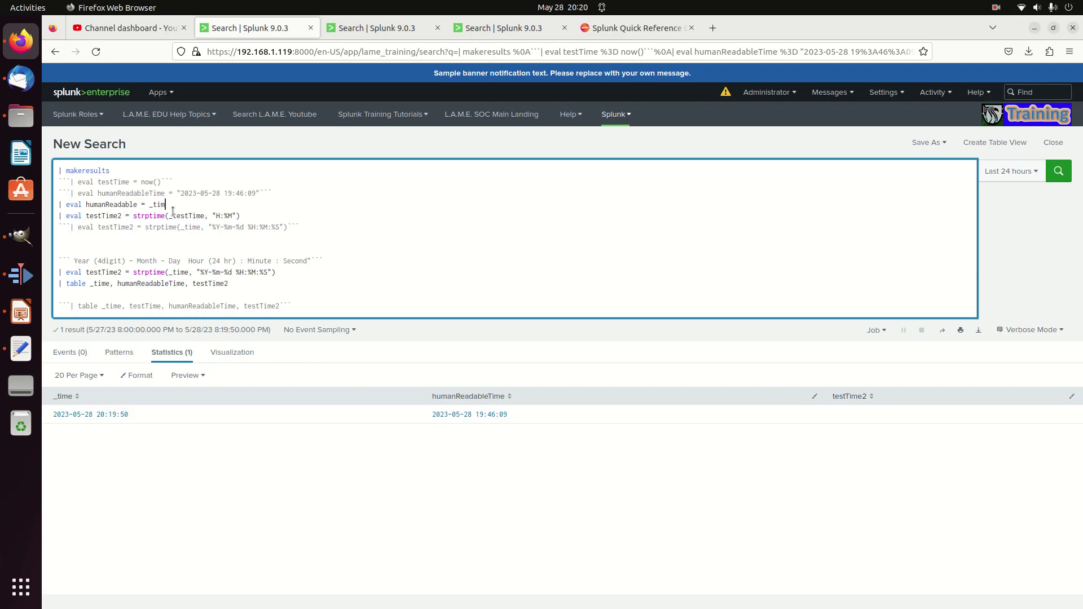
# Step: Wrap the H:%M strptime line in ``` comment marks
pyautogui.press('Left')
pyautogui.press('Left')
pyautogui.press('Left')
pyautogui.press('Left')
pyautogui.press('Left')
pyautogui.press('Left')
pyautogui.press('Left')
pyautogui.press('Left')
pyautogui.press('Left')
pyautogui.press('Left')
pyautogui.press('Left')
pyautogui.press('Left')
pyautogui.press('Left')
pyautogui.press('Left')
pyautogui.press('Left')
pyautogui.press('Left')
pyautogui.press('Left')
pyautogui.press('Left')
pyautogui.write('```')
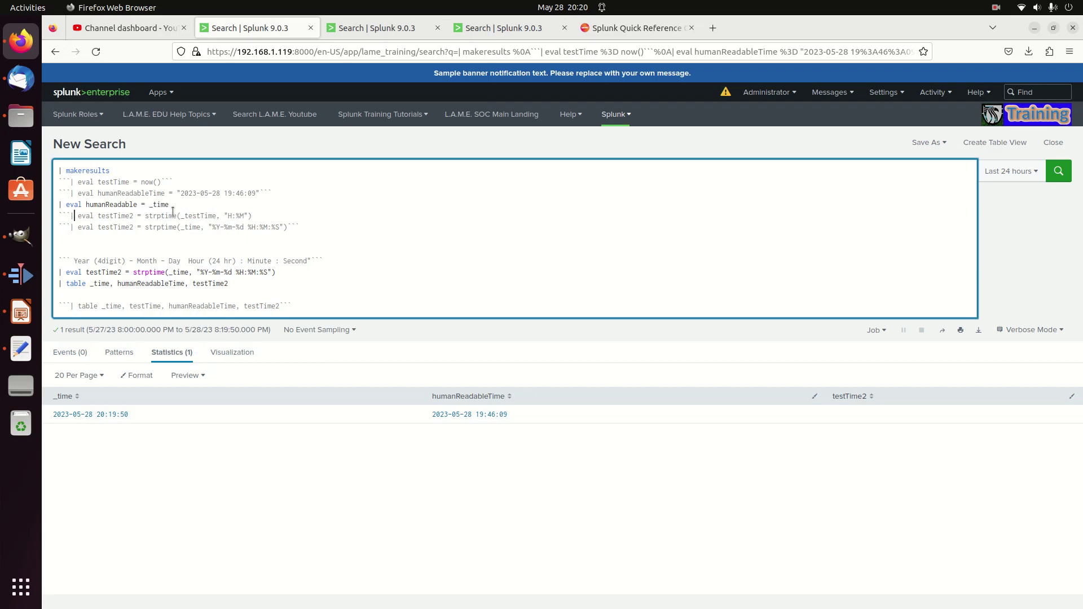
pyautogui.press('Right')
pyautogui.press('Right')
pyautogui.press('Right')
pyautogui.press('Right')
pyautogui.press('Right')
pyautogui.press('Right')
pyautogui.press('Right')
pyautogui.press('Right')
pyautogui.press('Right')
pyautogui.press('Right')
pyautogui.press('Right')
pyautogui.press('Right')
pyautogui.press('Right')
pyautogui.press('End')
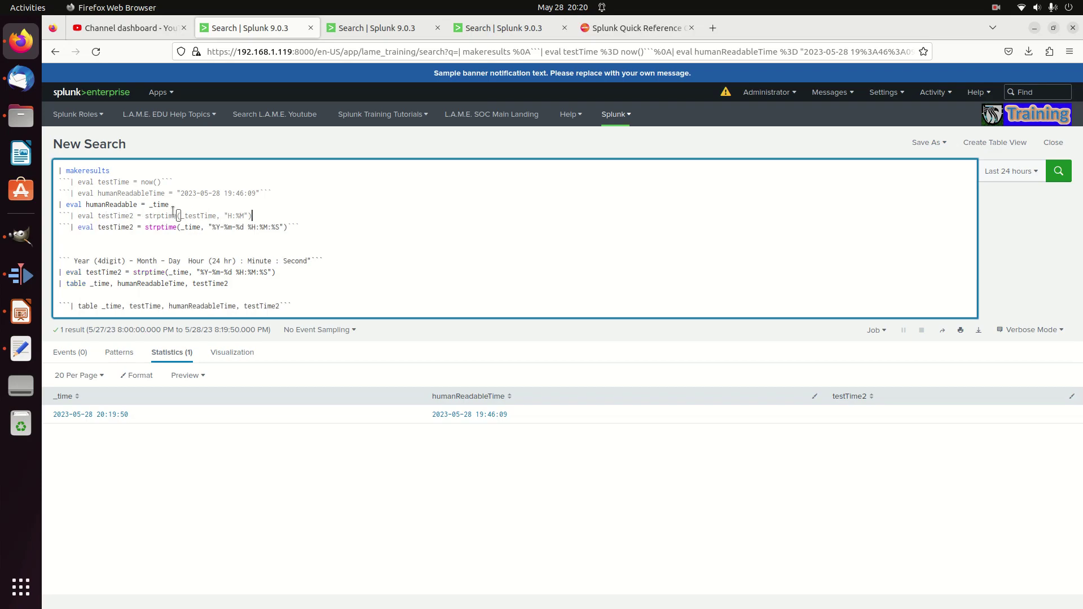
pyautogui.write('```')
# Step: Change the last strptime argument from _time to humanReadable
pyautogui.press('Down')
pyautogui.press('Down')
pyautogui.press('Down')
pyautogui.press('Down')
pyautogui.press('Down')
pyautogui.press('Down')
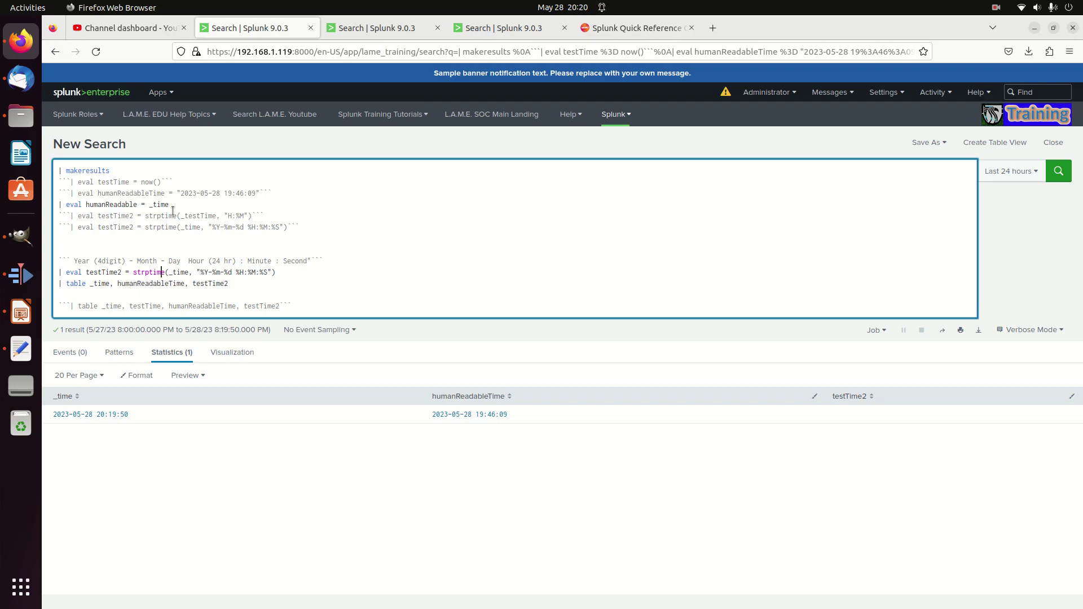
pyautogui.press('Right')
pyautogui.press('Right')
pyautogui.press('Right')
pyautogui.press('Right')
pyautogui.press('BackSpace')
pyautogui.press('BackSpace')
pyautogui.press('BackSpace')
pyautogui.press('BackSpace')
pyautogui.press('BackSpace')
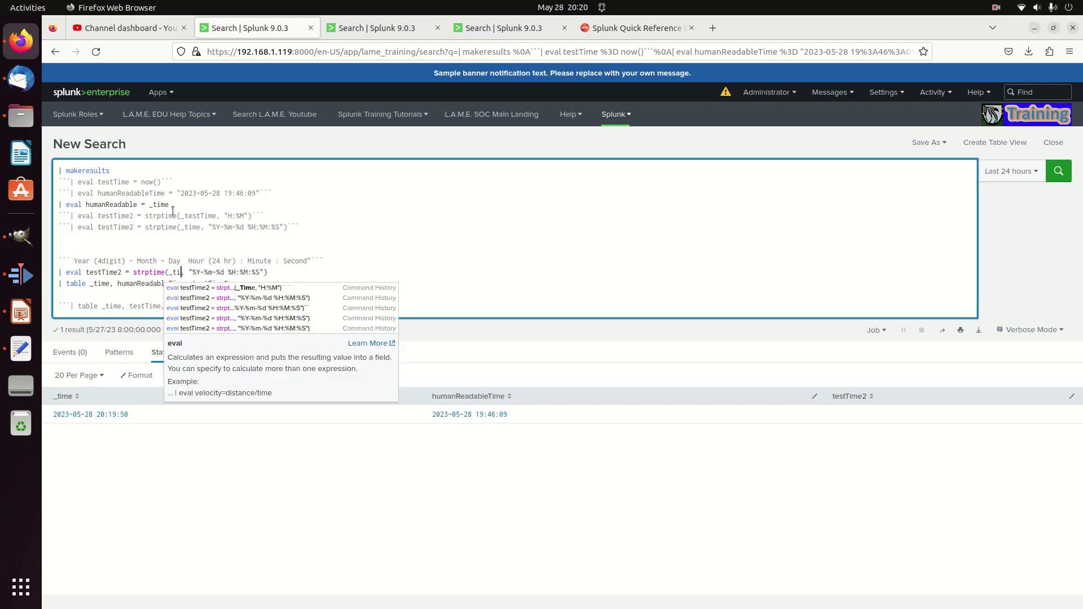
pyautogui.write('human')
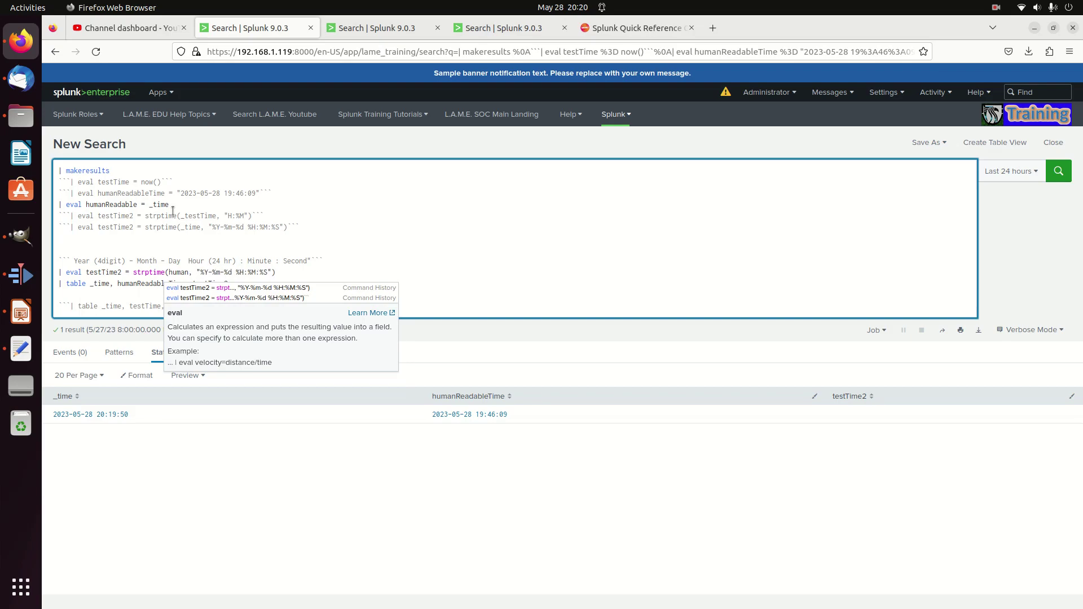
pyautogui.write('T')
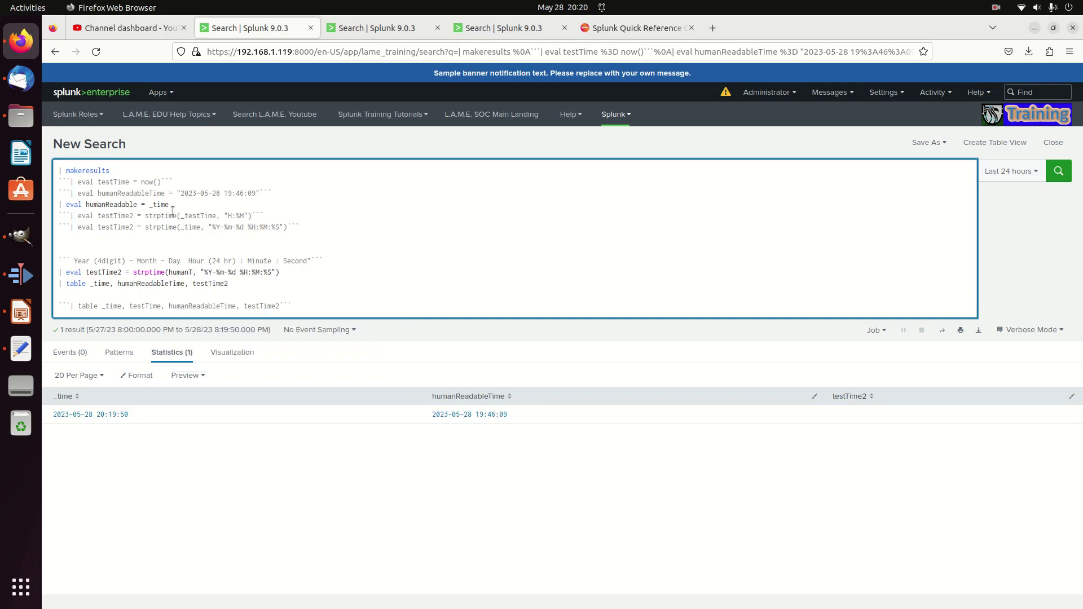
pyautogui.press('BackSpace')
pyautogui.write('Readable')
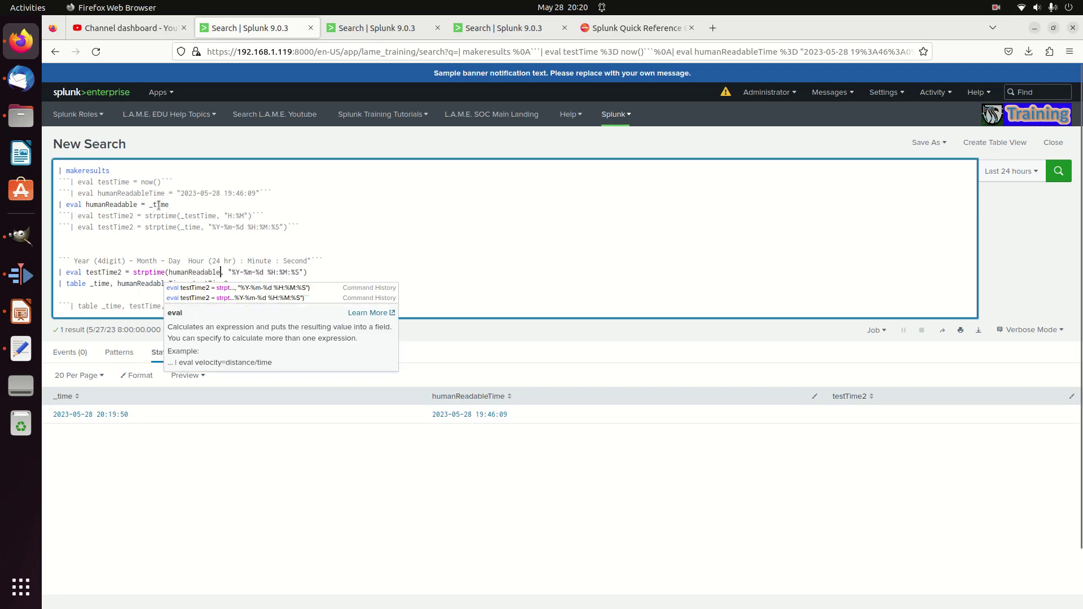
pyautogui.click(141, 244)
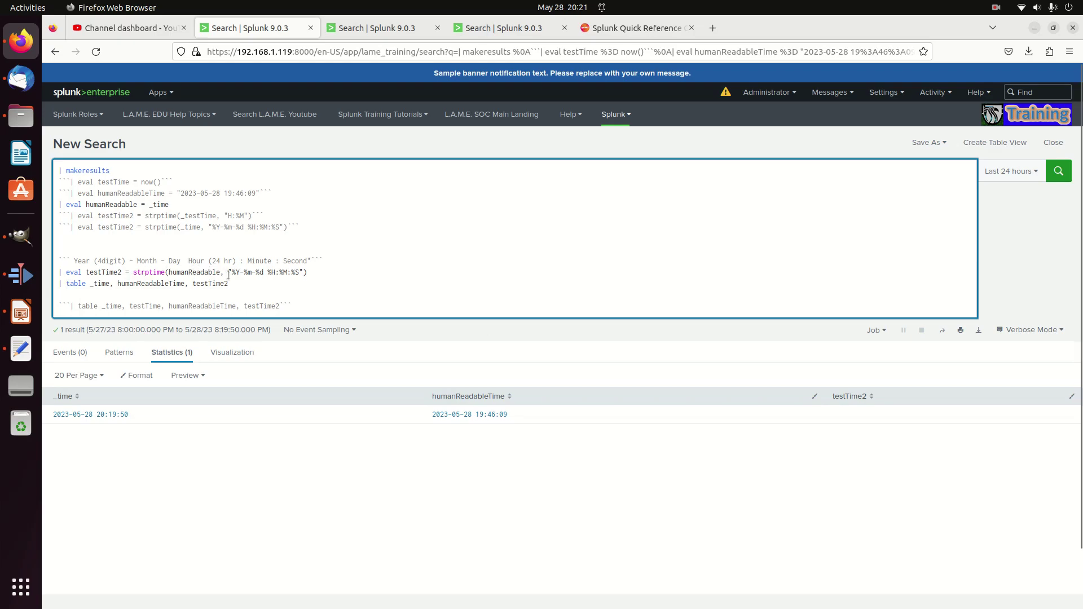
pyautogui.doubleClick(151, 273)
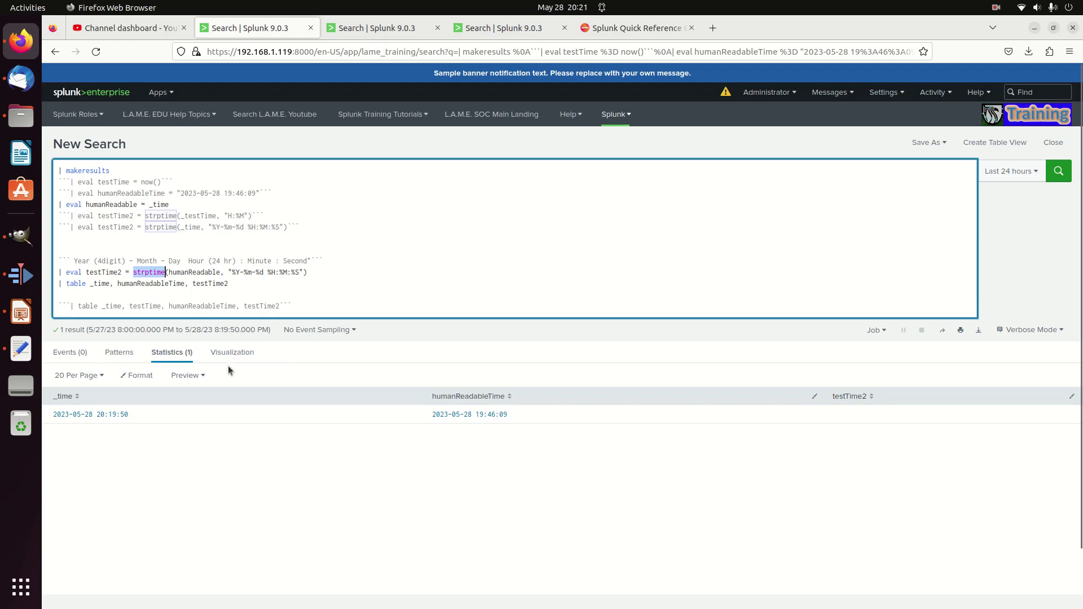
pyautogui.click(297, 284)
pyautogui.press('Return')
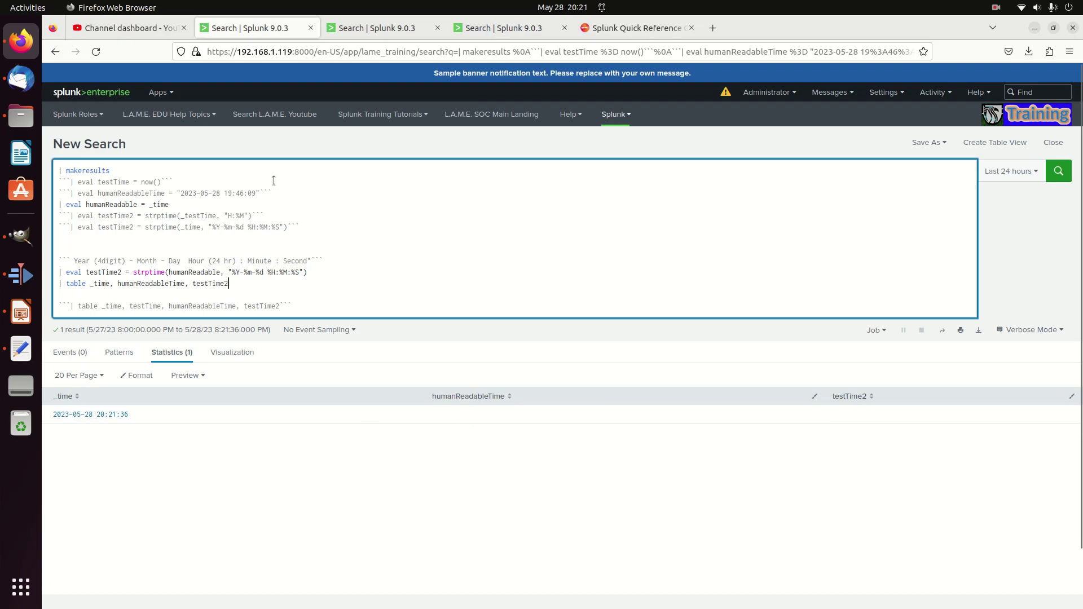
# Step: Insert a '| eval _time = now()' line below the commented humanReadableTime line
pyautogui.click(293, 193)
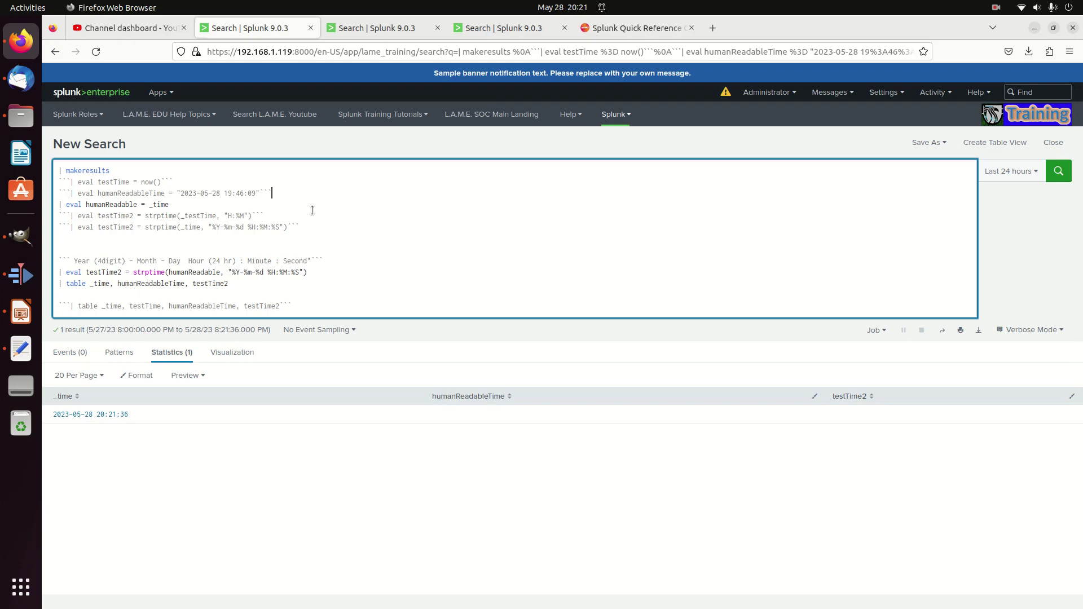
pyautogui.press('Return')
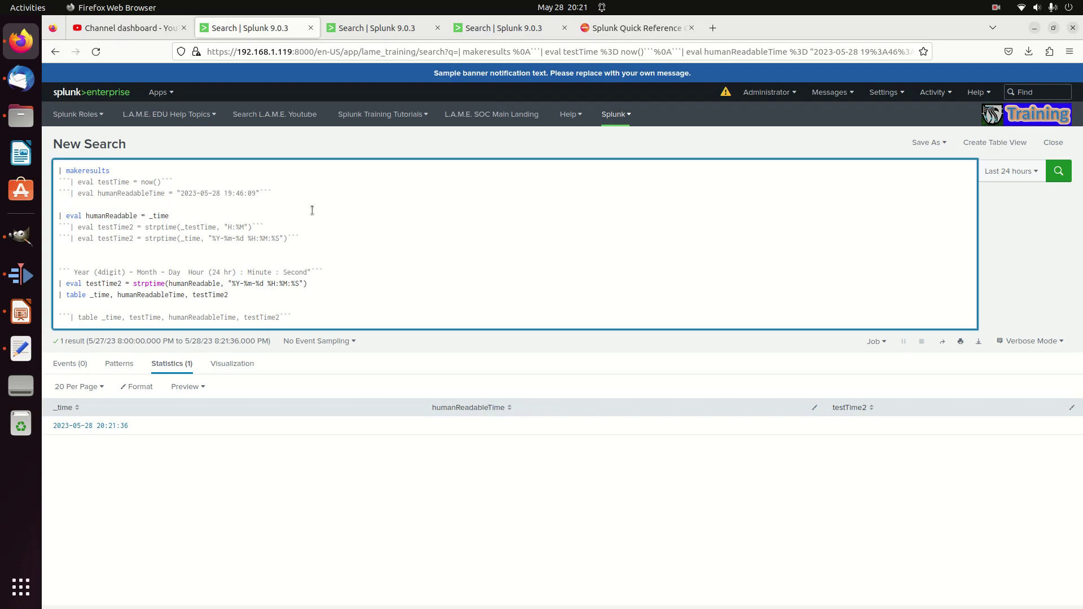
pyautogui.write('| eval _t')
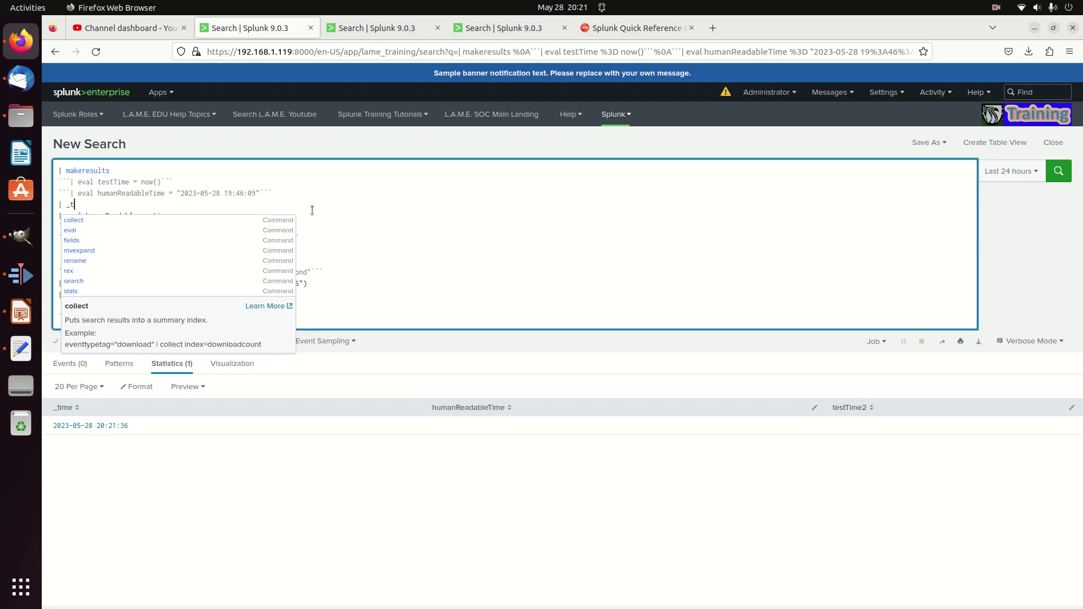
pyautogui.write('ime')
pyautogui.press('BackSpace')
pyautogui.press('BackSpace')
pyautogui.press('BackSpace')
pyautogui.press('BackSpace')
pyautogui.press('BackSpace')
pyautogui.write('eval _time')
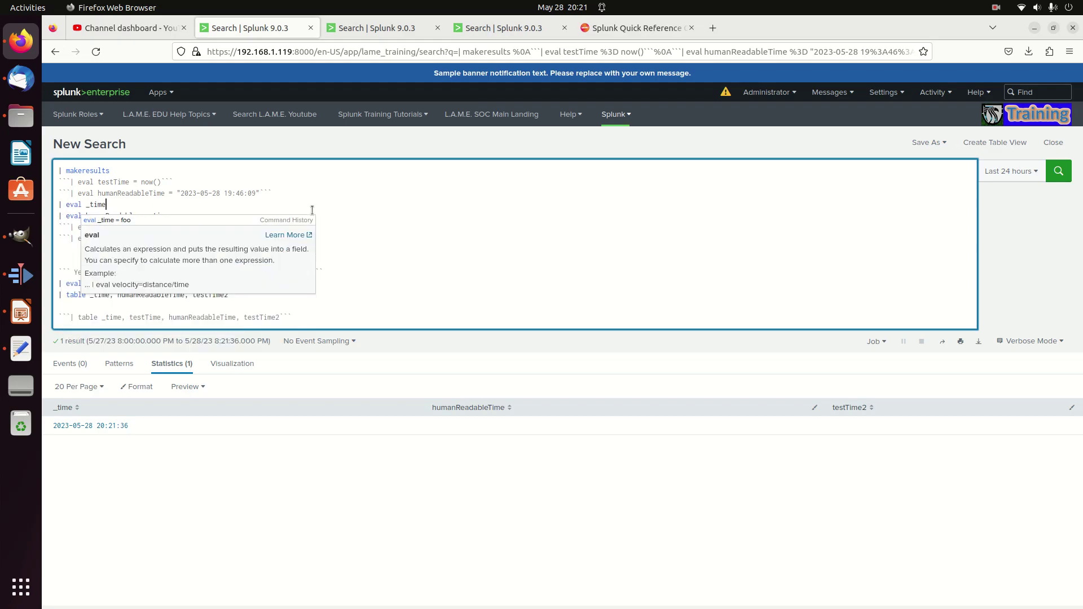
pyautogui.write(' = now()')
# Step: Run the search, then rename humanReadableTime to humanReadable in the table command and rerun
pyautogui.press('Return')
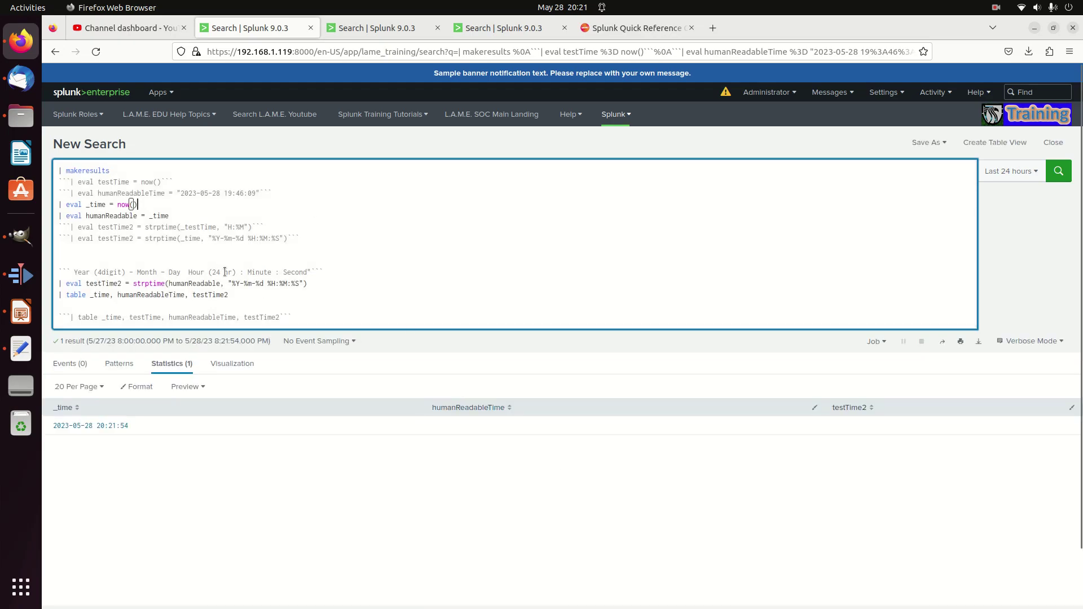
pyautogui.click(186, 215)
pyautogui.doubleClick(181, 295)
pyautogui.press('Right')
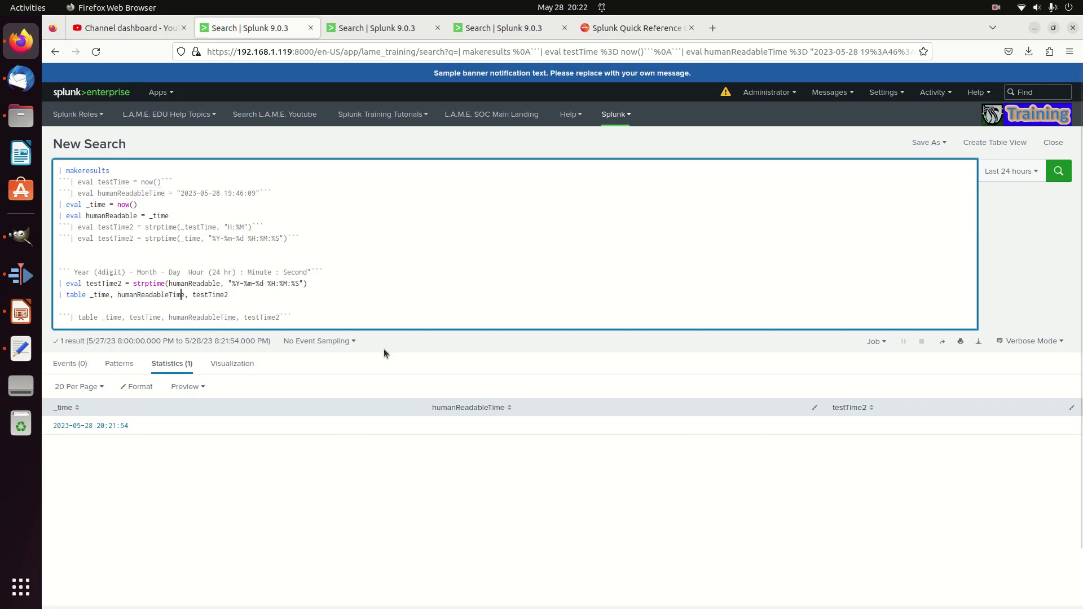
pyautogui.press('BackSpace')
pyautogui.press('BackSpace')
pyautogui.press('BackSpace')
pyautogui.press('BackSpace')
pyautogui.press('Return')
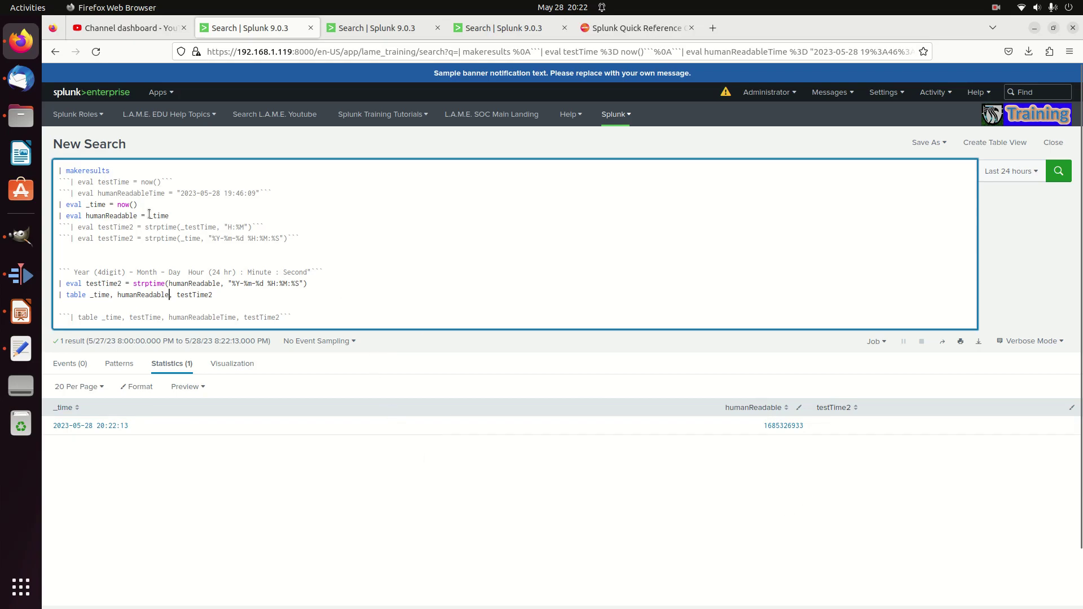
# Step: Select the entire '| eval _time = now()' line
pyautogui.moveTo(192, 216); pyautogui.dragTo(59, 218)
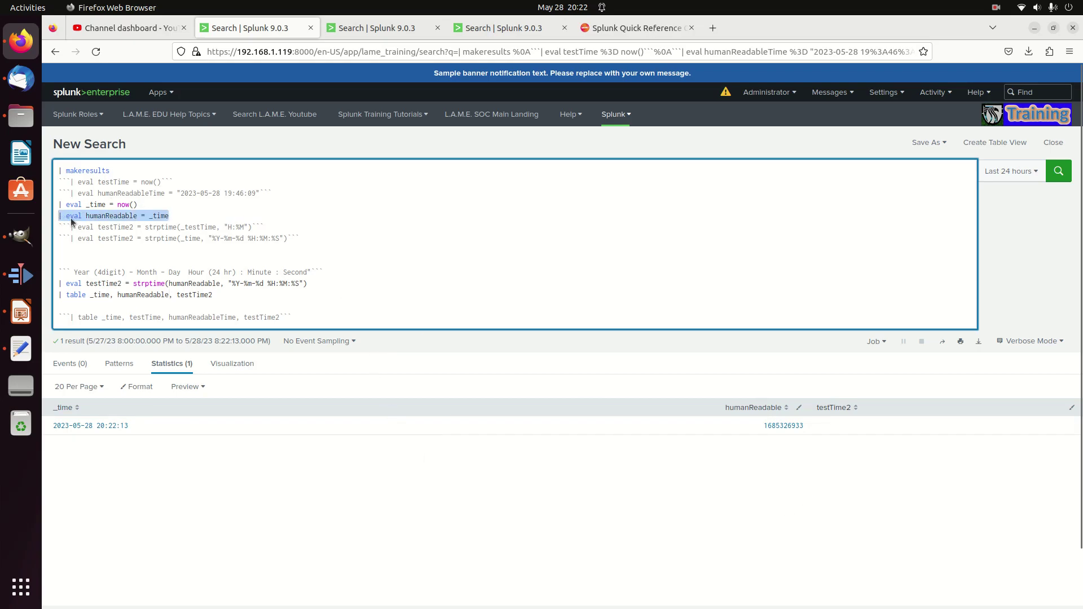
pyautogui.click(114, 210)
pyautogui.click(138, 205)
pyautogui.moveTo(138, 204); pyautogui.dragTo(58, 204)
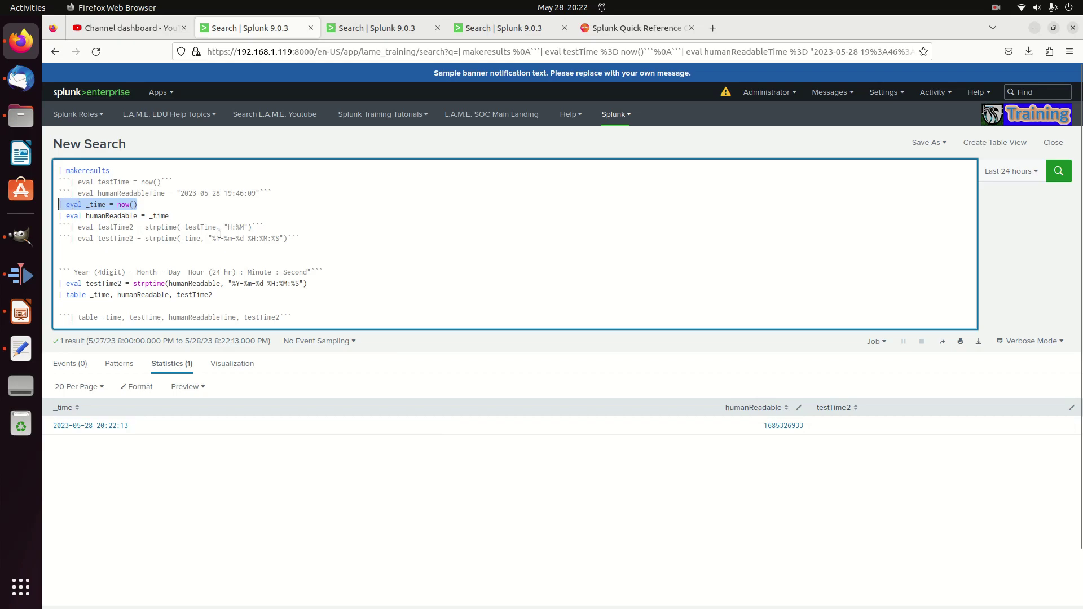
pyautogui.press('BackSpace')
pyautogui.press('Return')
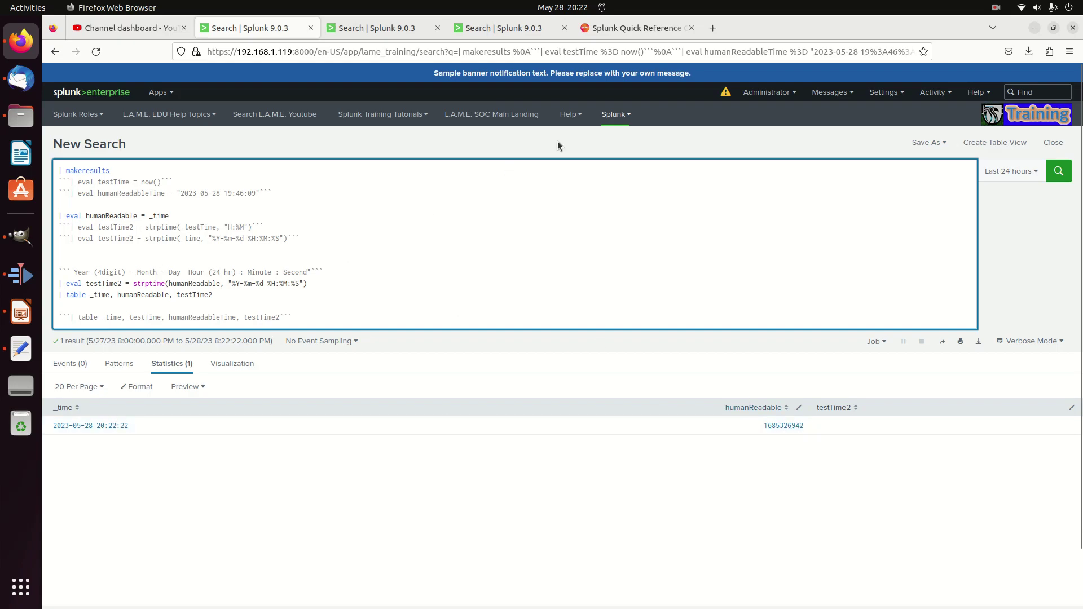
# Step: Copy the strftime function name from the Quick Reference Guide, then go back to the Splunk search
pyautogui.click(622, 31)
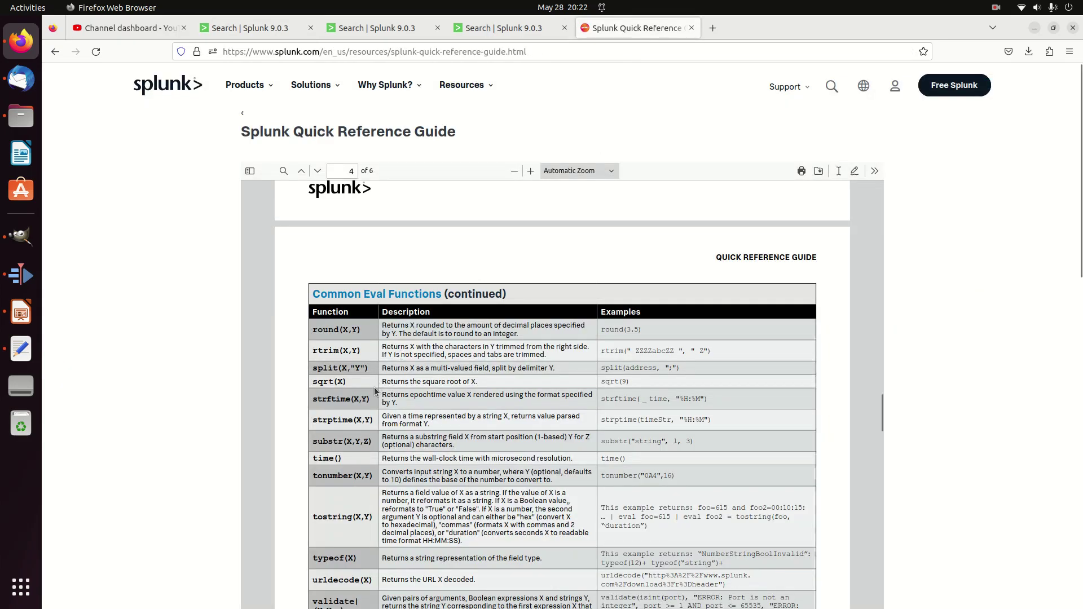
pyautogui.doubleClick(323, 399)
pyautogui.rightClick(323, 399)
pyautogui.click(346, 409)
pyautogui.click(259, 33)
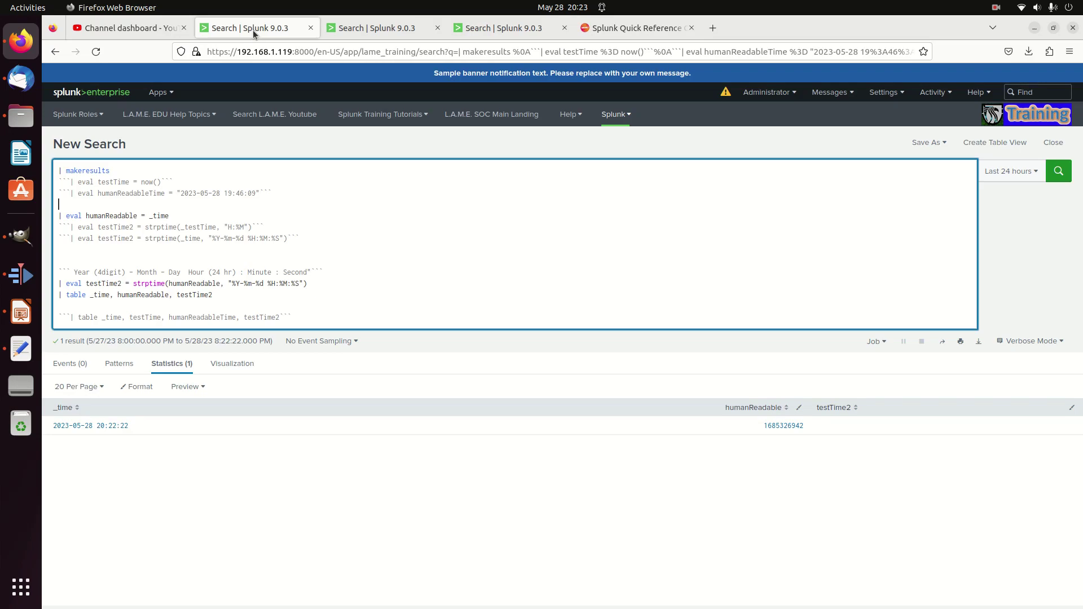
pyautogui.doubleClick(154, 283)
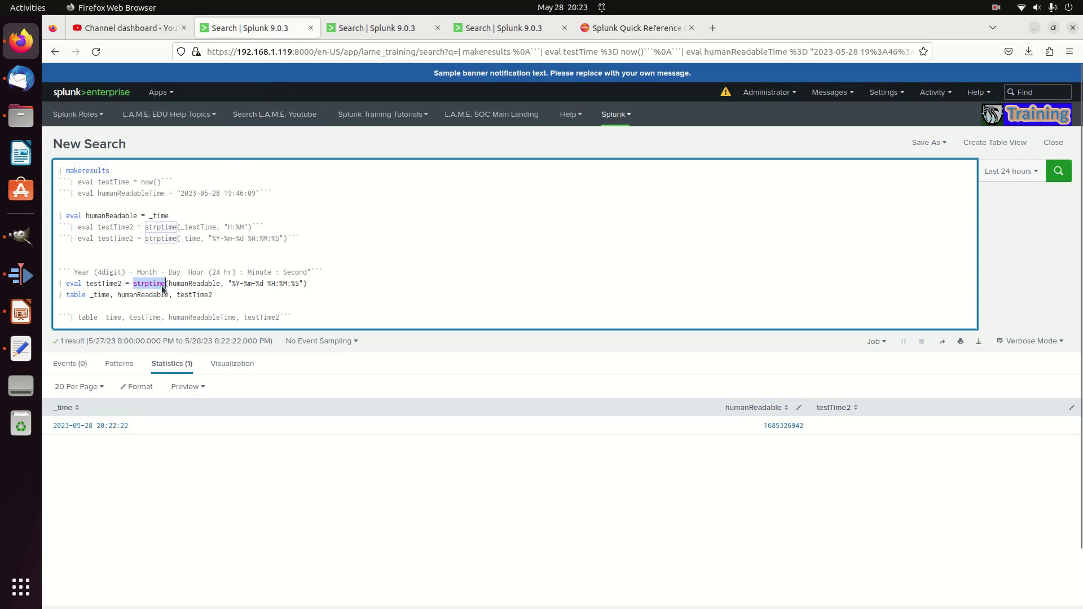
pyautogui.write('strft')
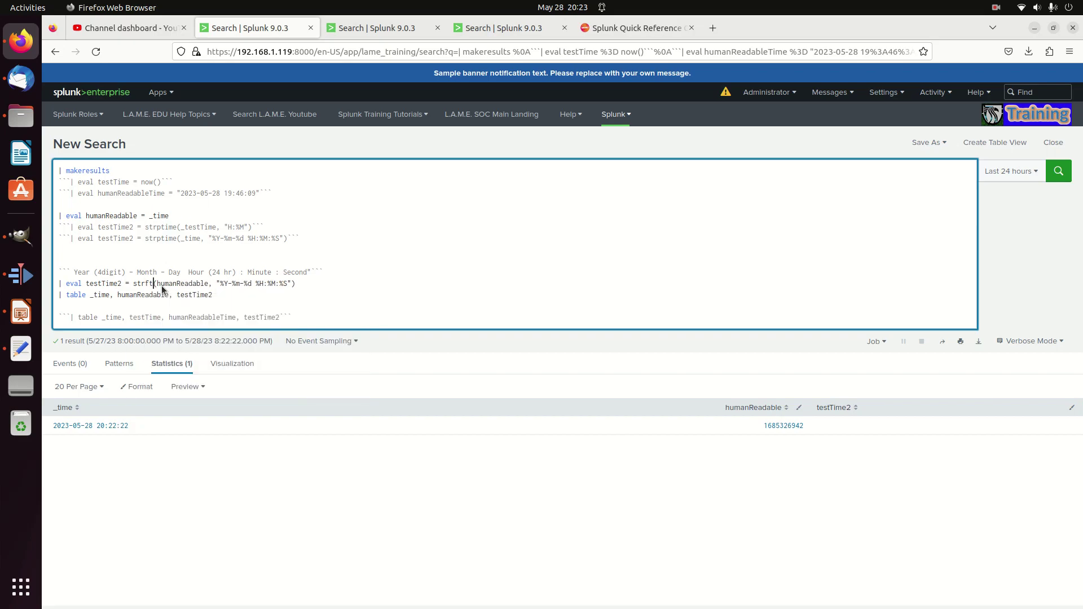
pyautogui.write('ime')
pyautogui.press('Return')
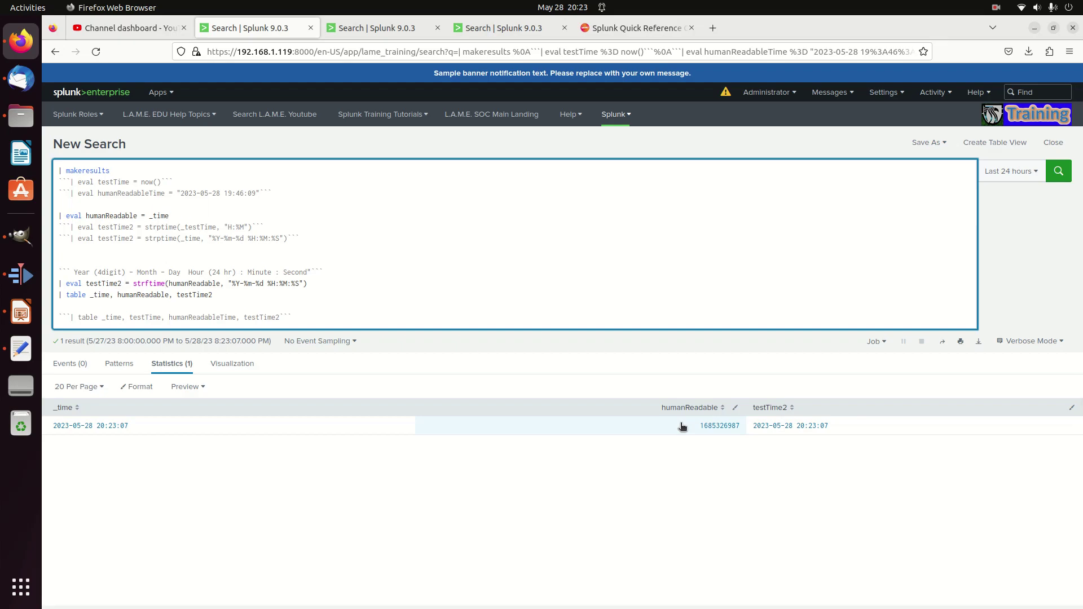
pyautogui.doubleClick(140, 283)
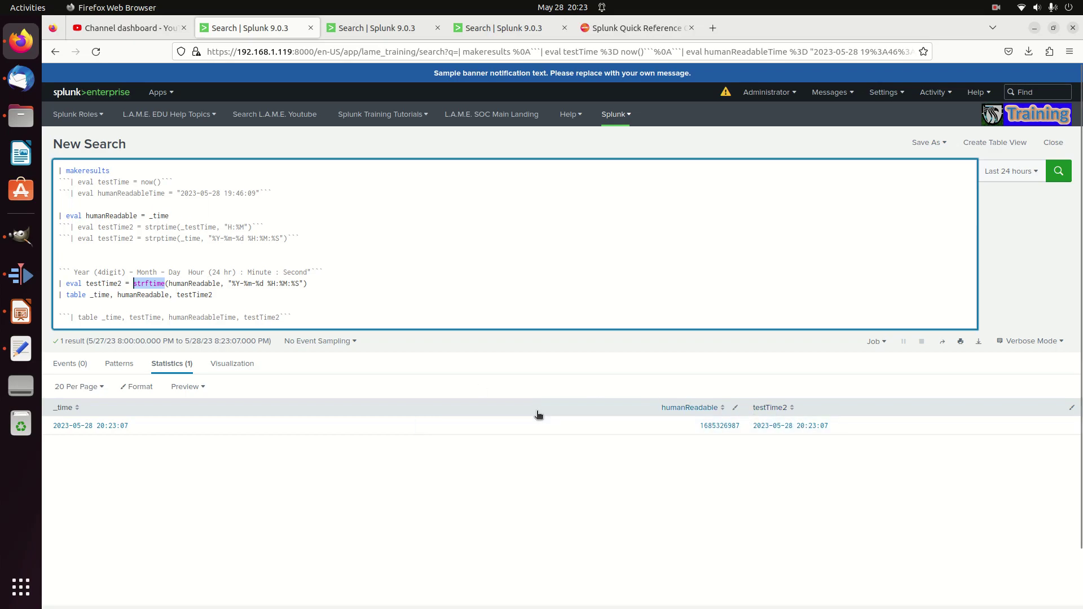
pyautogui.press('Right')
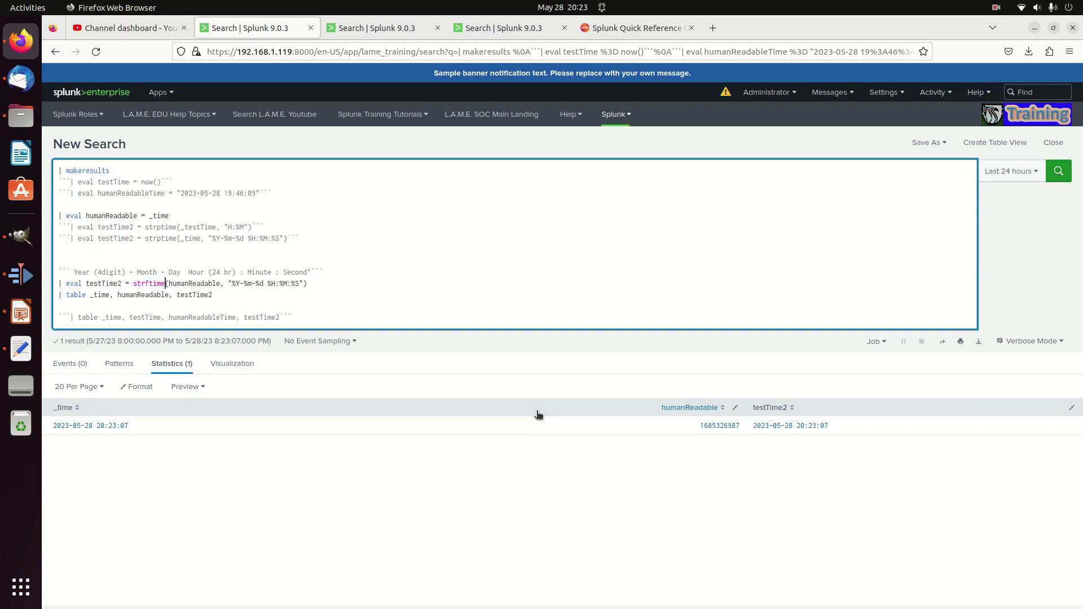
pyautogui.press('End')
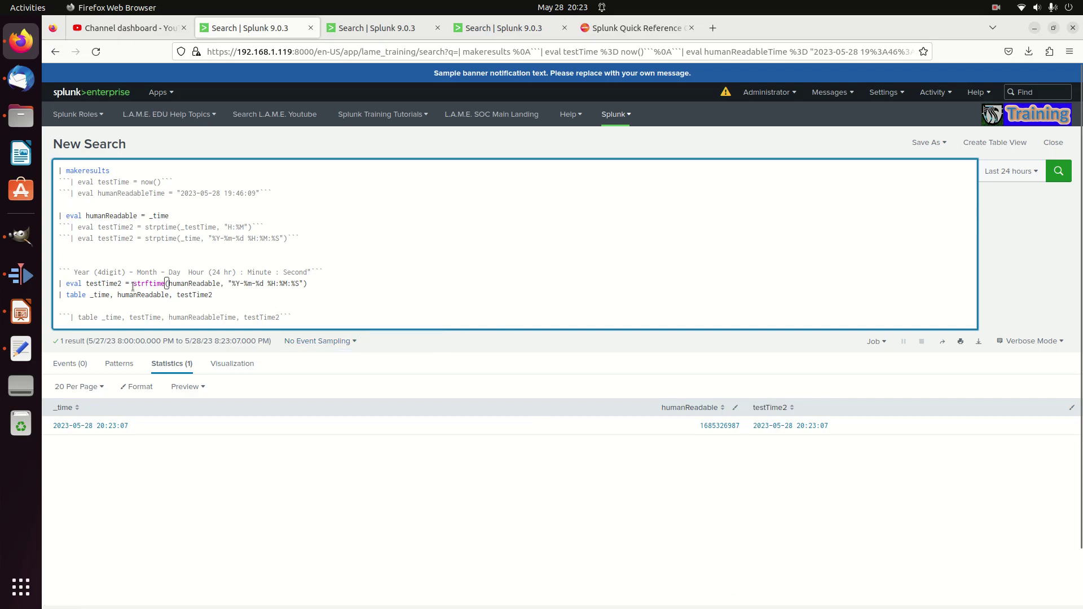
pyautogui.doubleClick(189, 284)
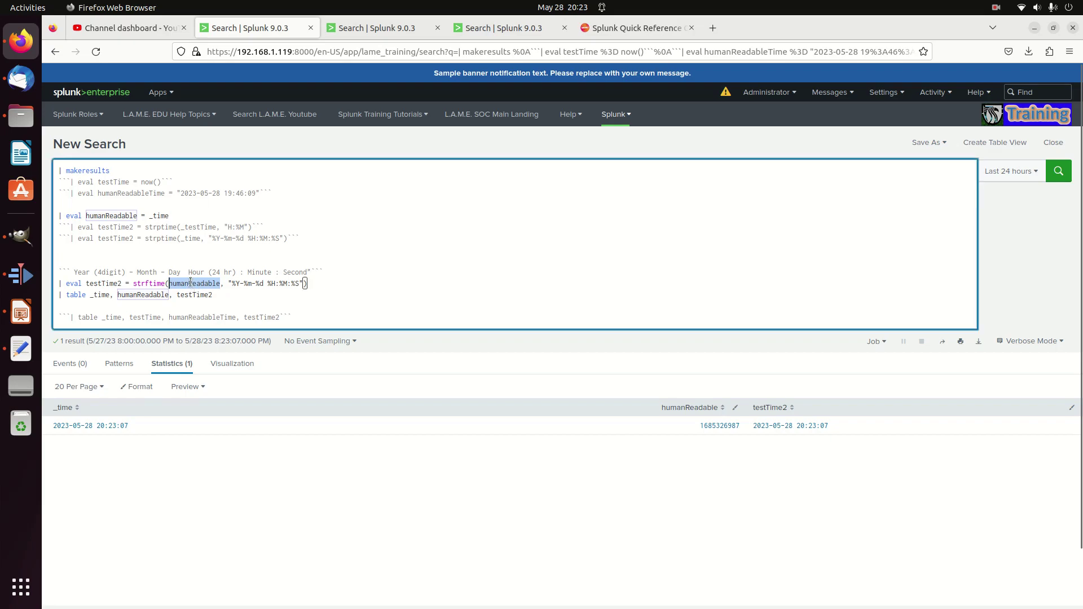
pyautogui.write('_time')
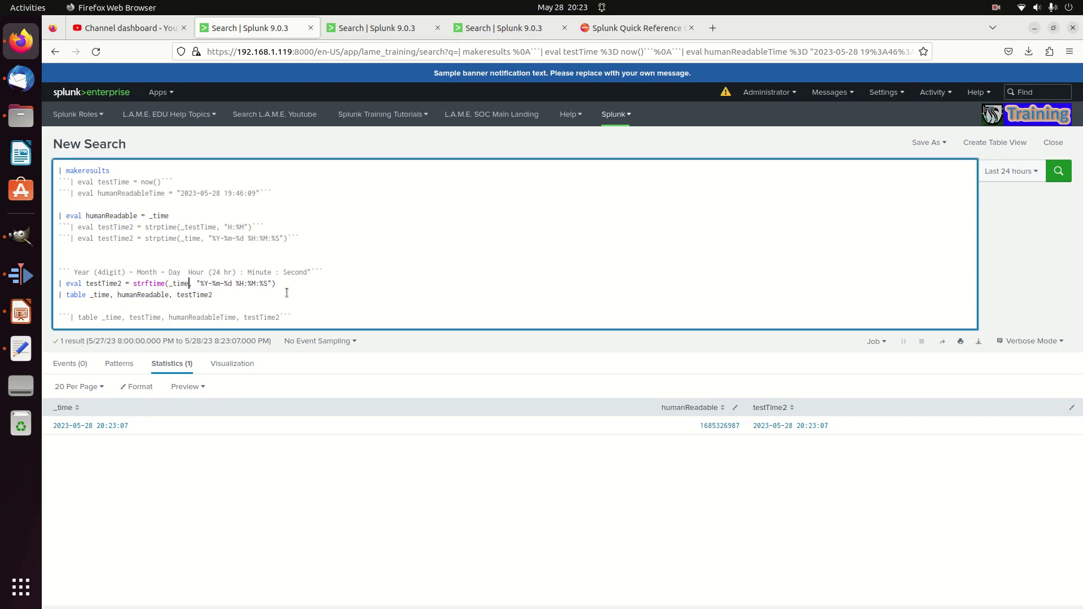
pyautogui.click(214, 292)
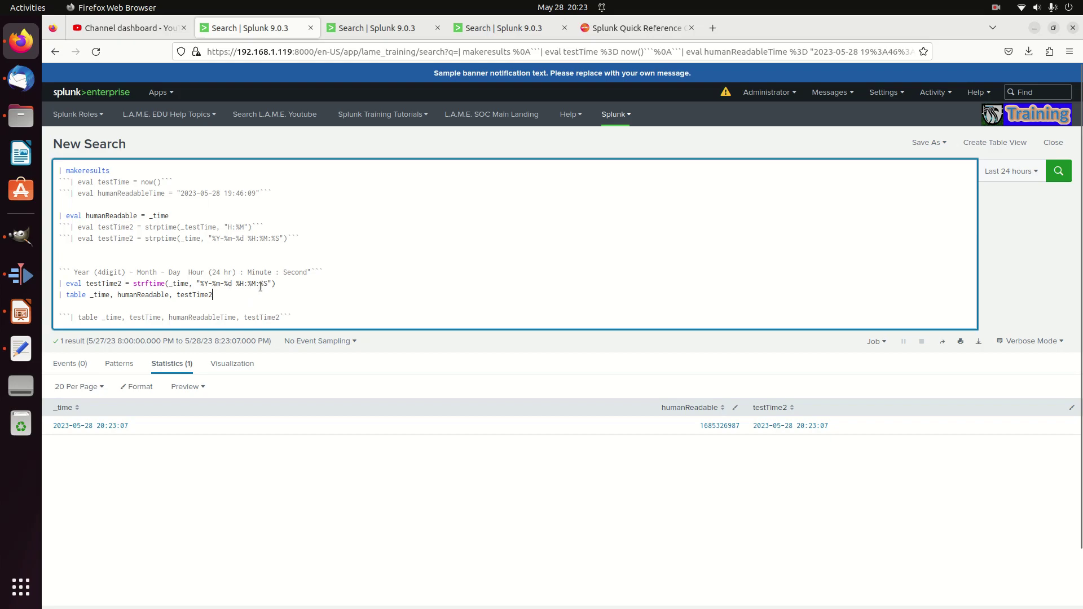
pyautogui.click(260, 284)
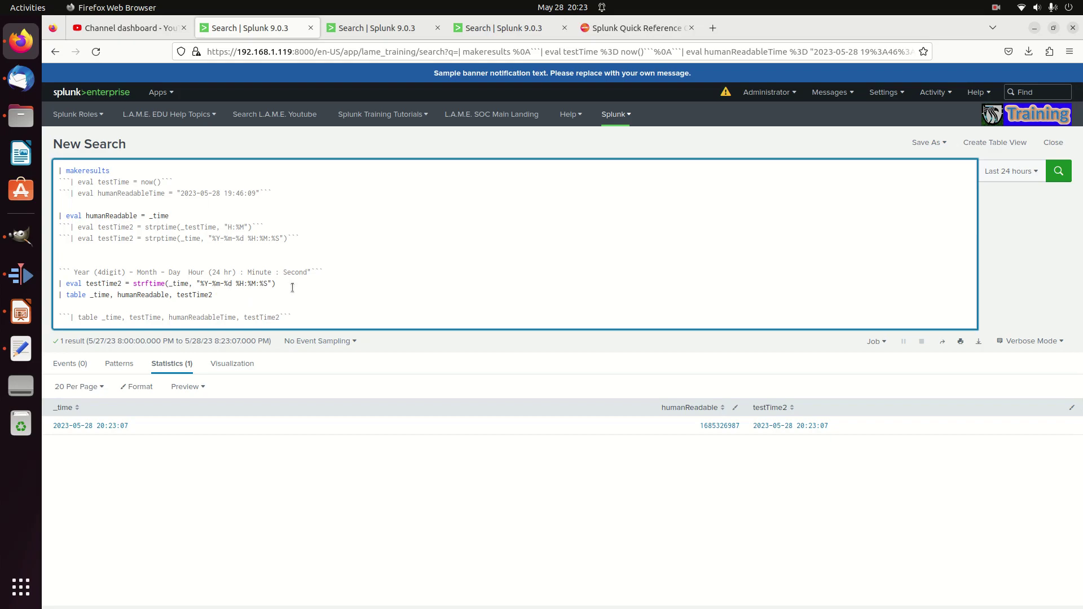
pyautogui.press('Return')
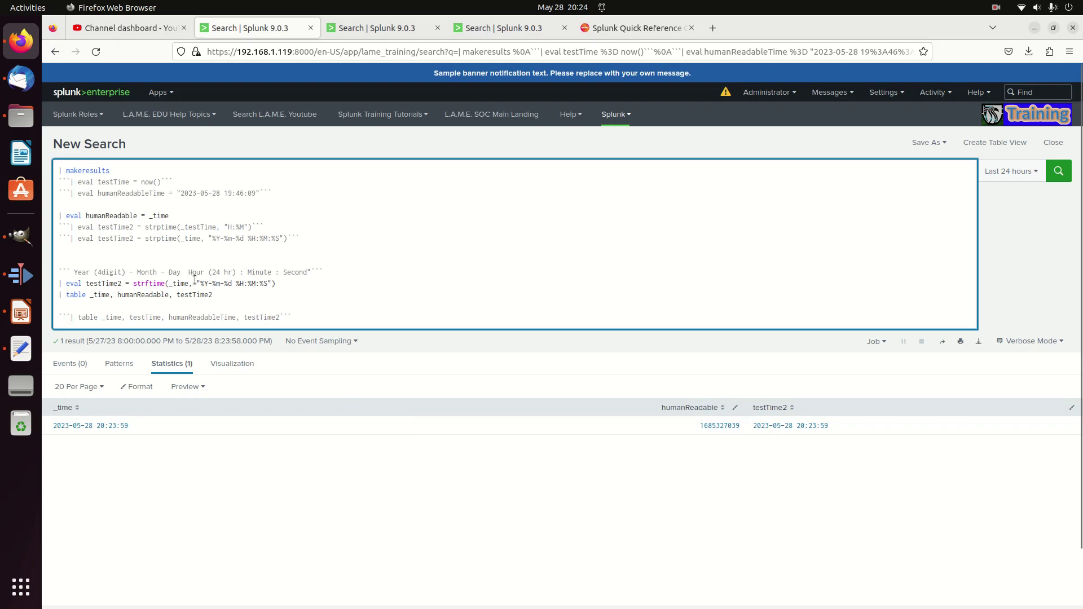
pyautogui.doubleClick(179, 284)
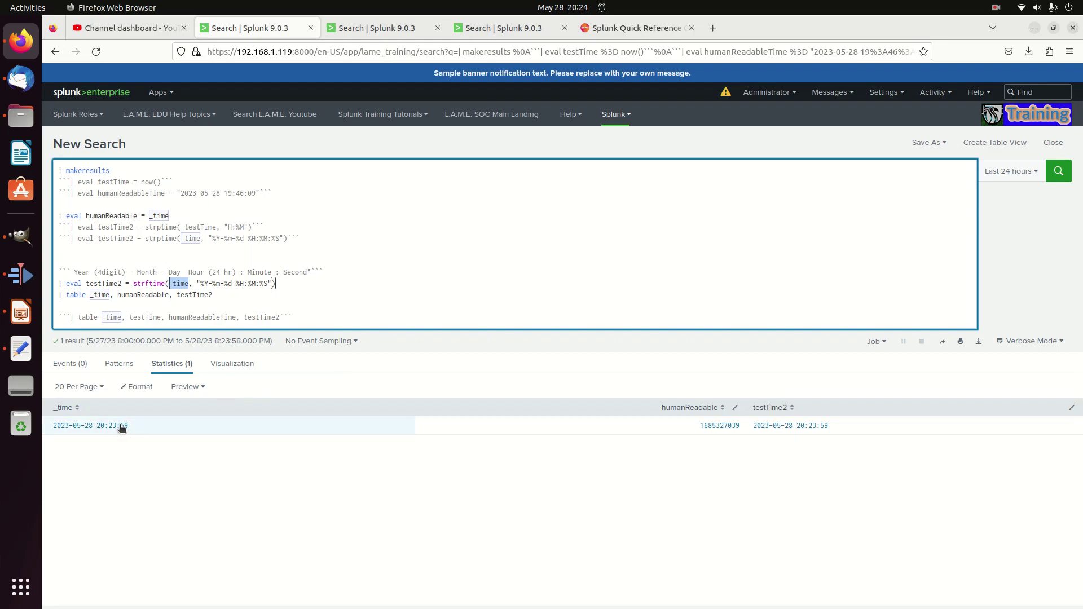
# Step: Highlight the strftime eval line and its "%Y-%m-%d %H:%M:%S" format string
pyautogui.tripleClick(225, 283)
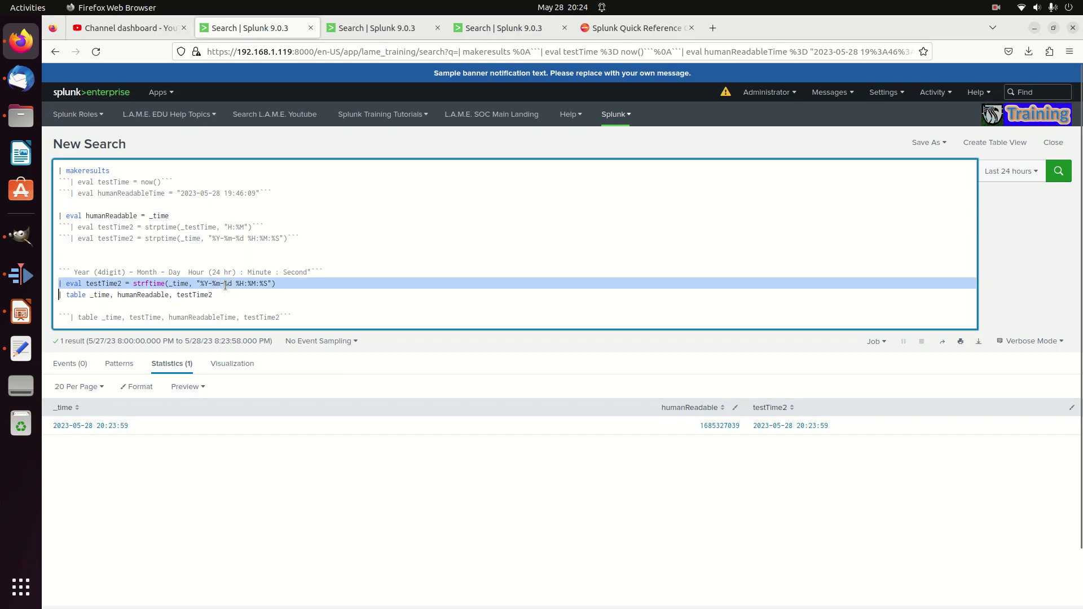
pyautogui.click(350, 271)
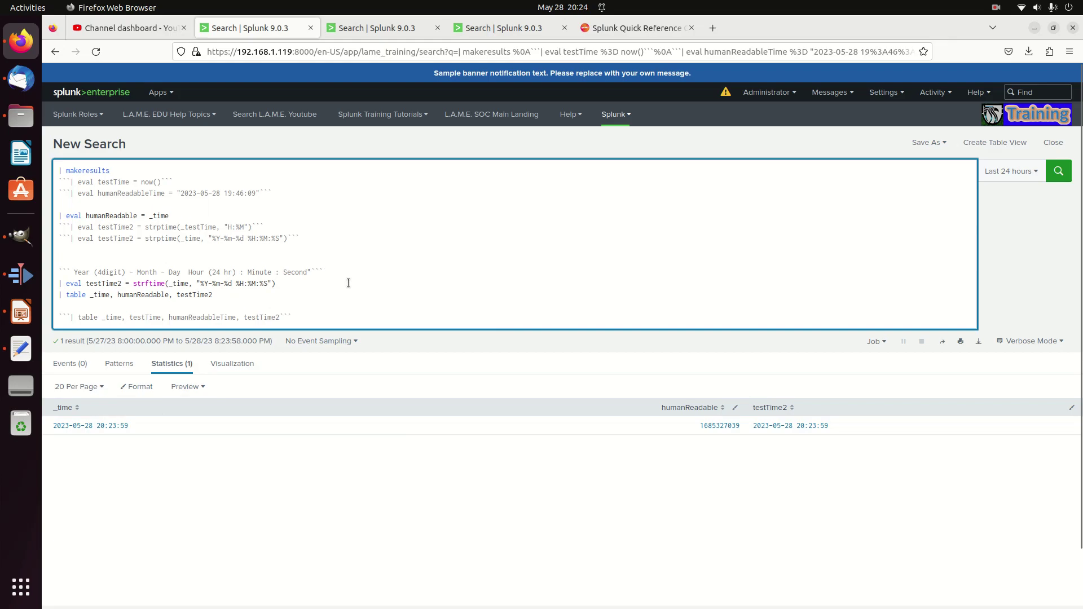
pyautogui.tripleClick(217, 286)
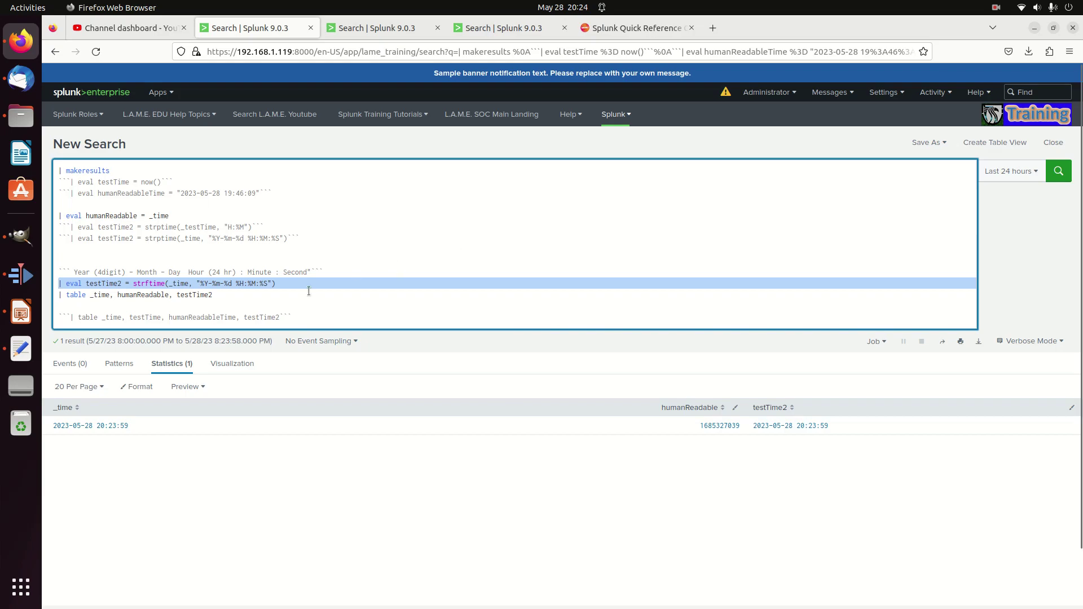
pyautogui.moveTo(196, 283); pyautogui.dragTo(272, 282)
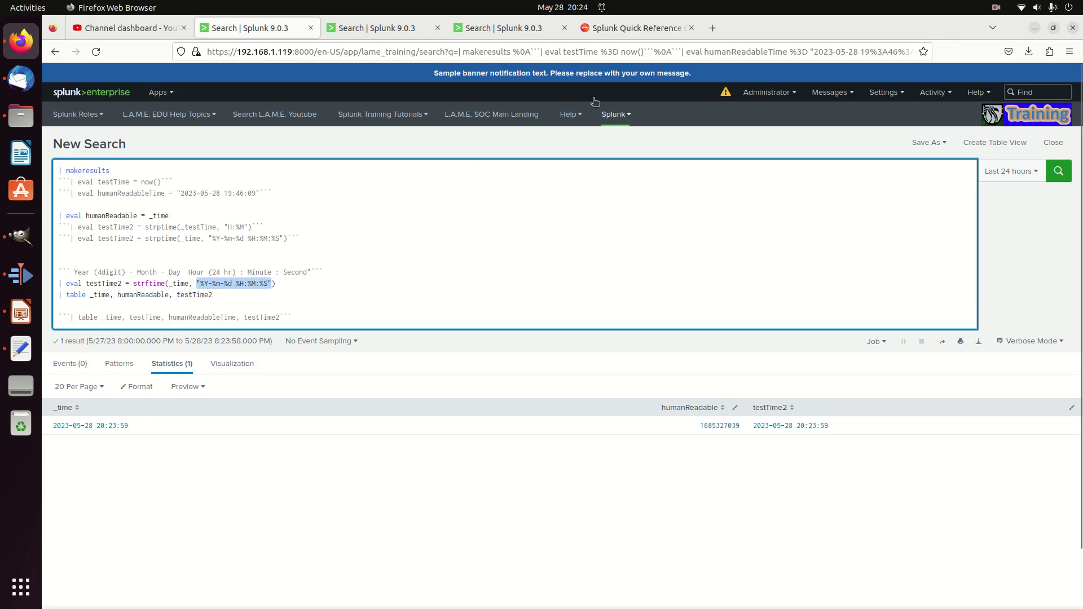
pyautogui.click(641, 29)
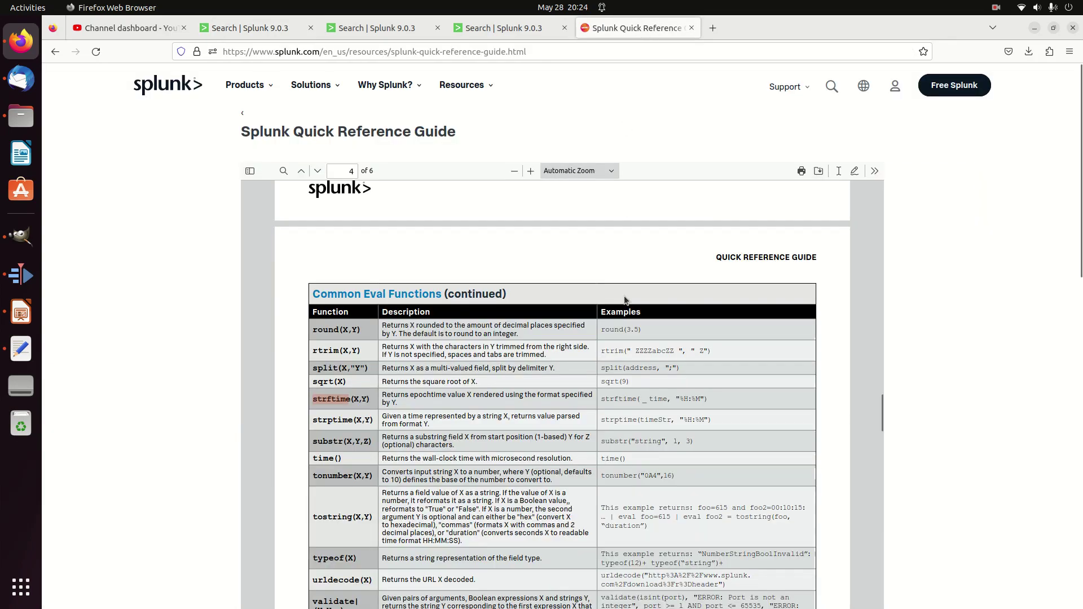
pyautogui.scroll(-5, 624, 300)
pyautogui.scroll(6, 632, 350)
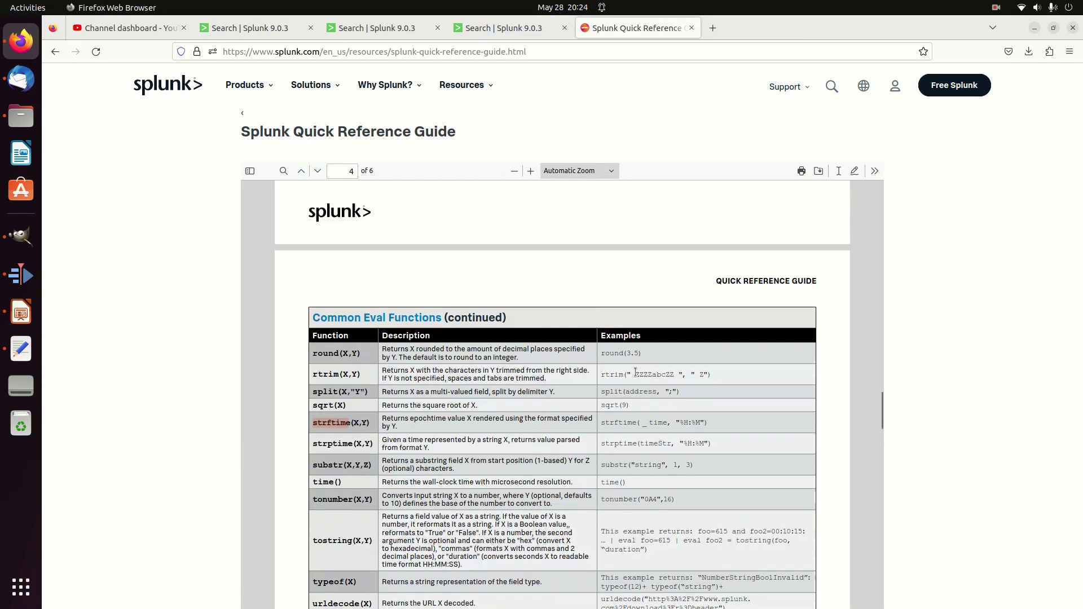
pyautogui.scroll(-15, 636, 372)
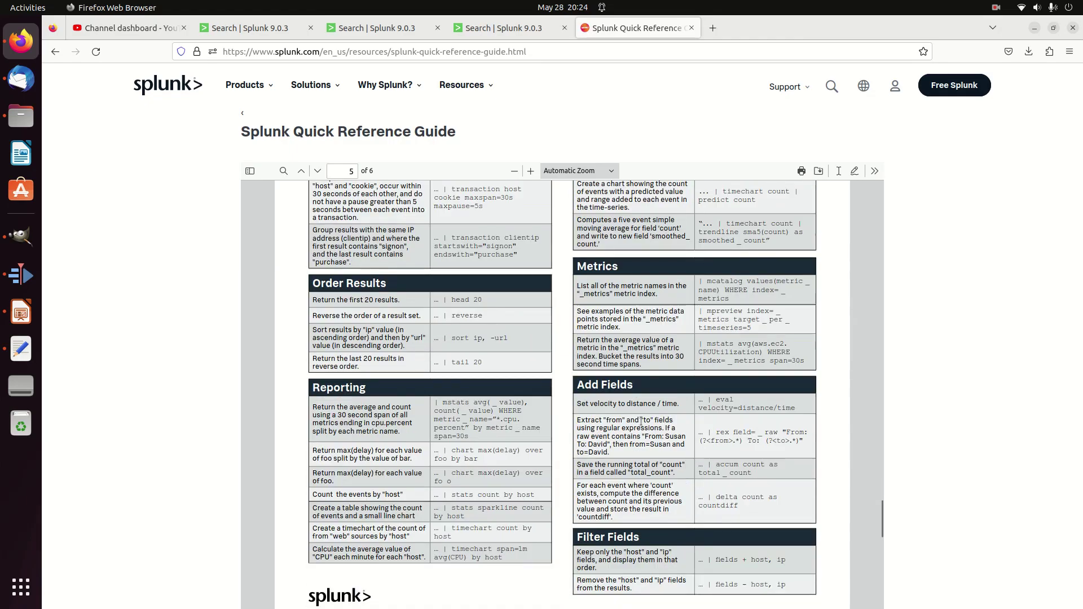
pyautogui.scroll(-15, 641, 420)
pyautogui.scroll(6, 676, 442)
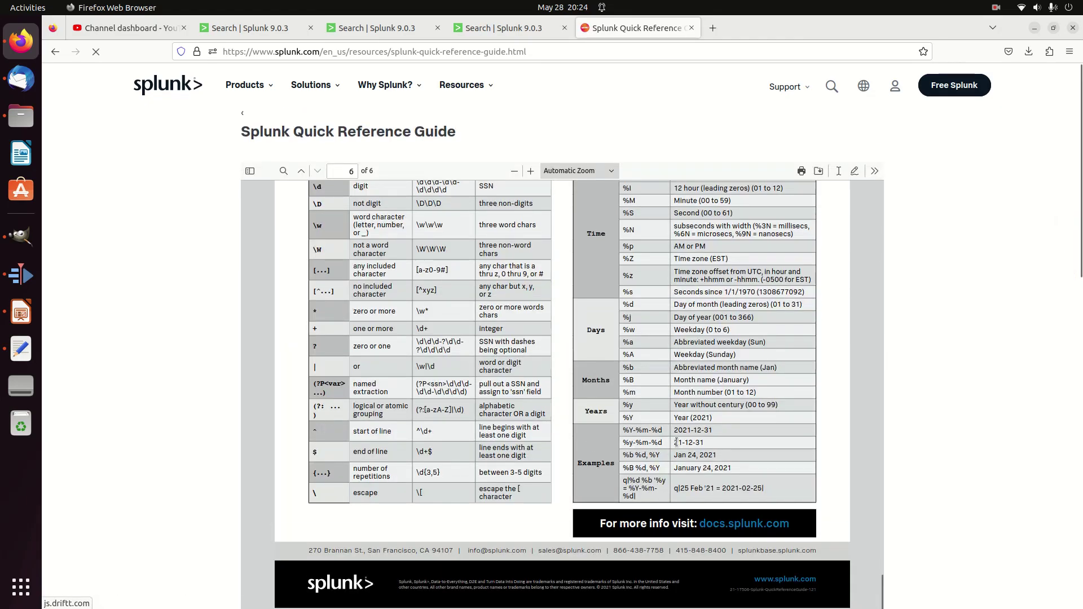
pyautogui.scroll(6, 657, 400)
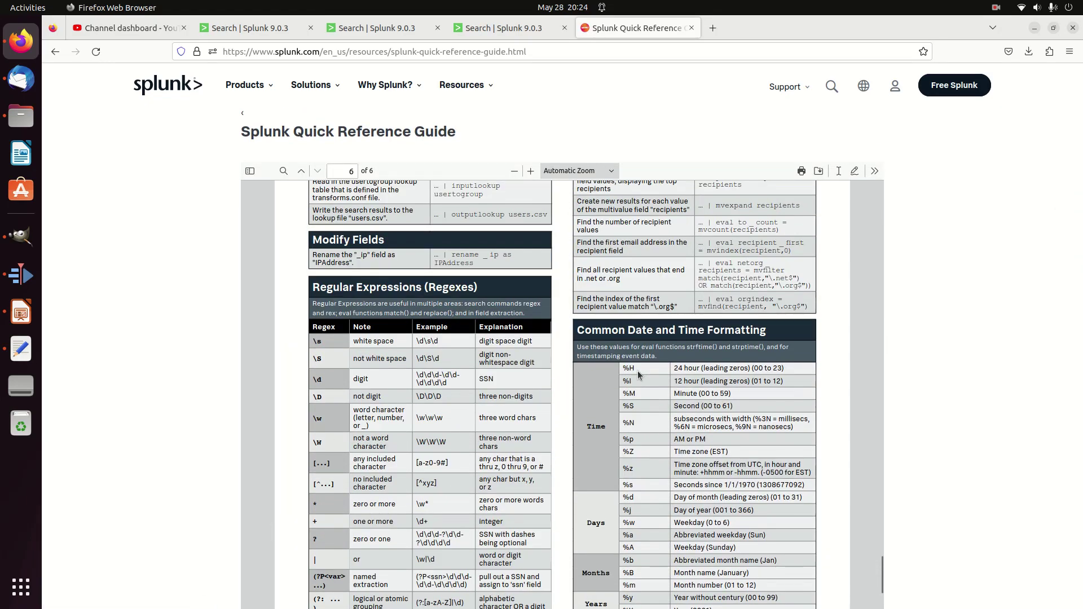
pyautogui.scroll(-3, 638, 375)
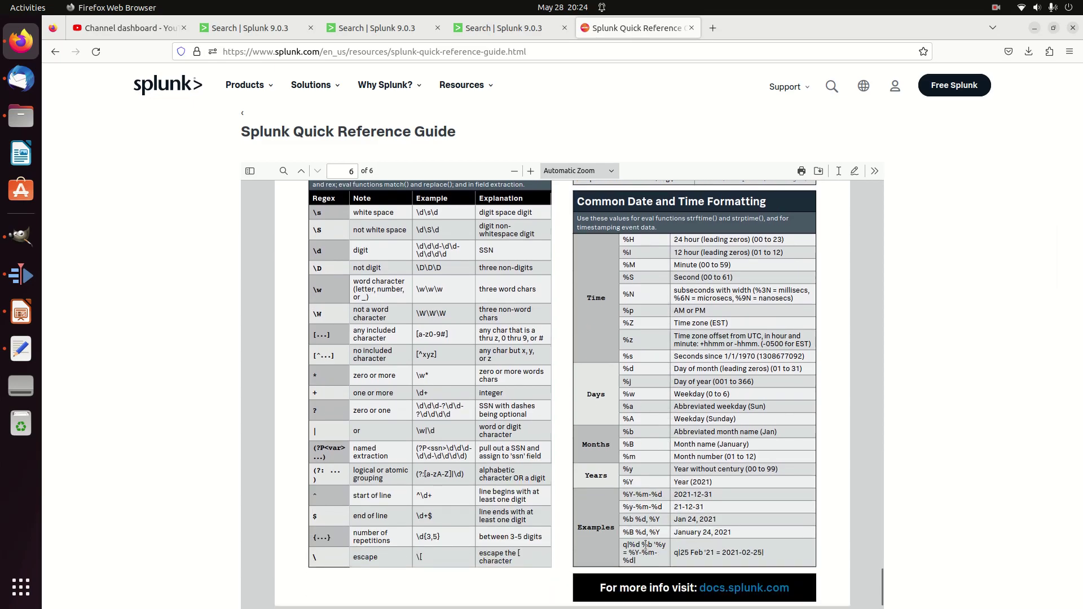
pyautogui.scroll(20, 646, 545)
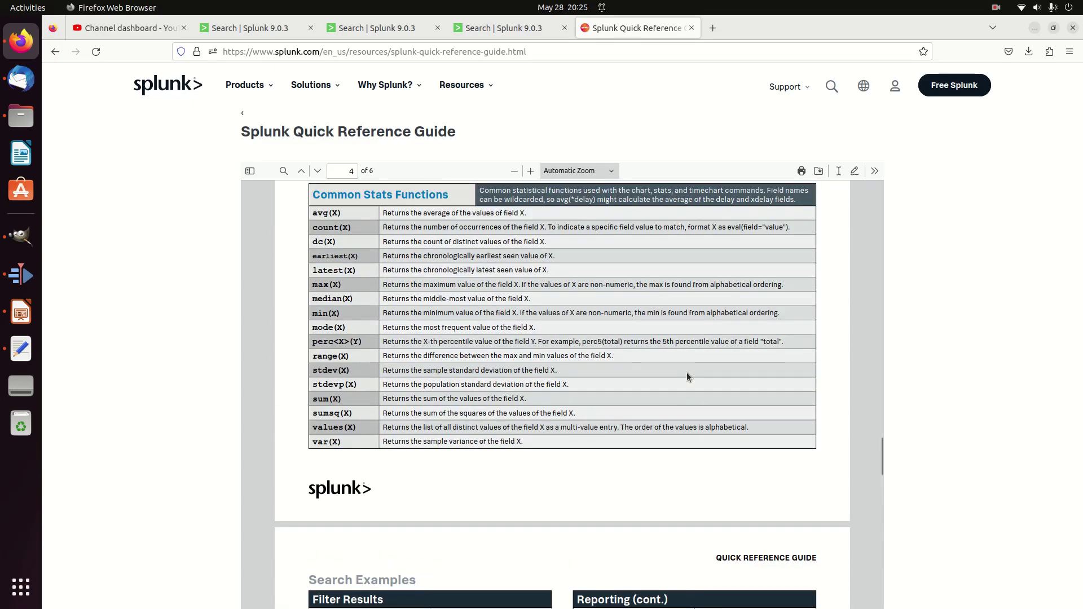
pyautogui.scroll(2, 688, 377)
pyautogui.scroll(-4, 573, 341)
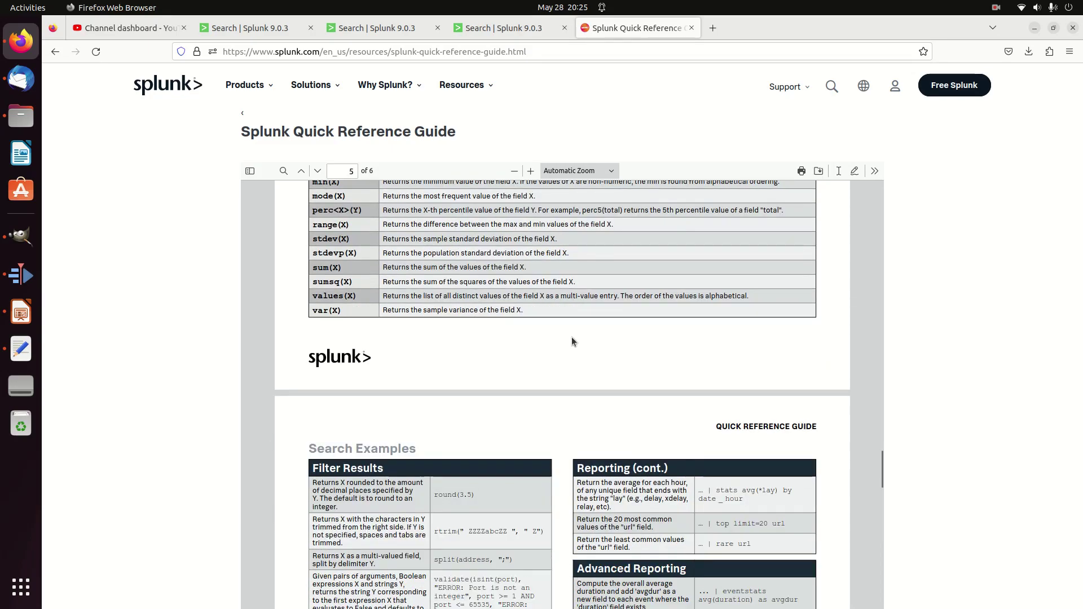
pyautogui.scroll(-4, 572, 341)
pyautogui.scroll(6, 505, 342)
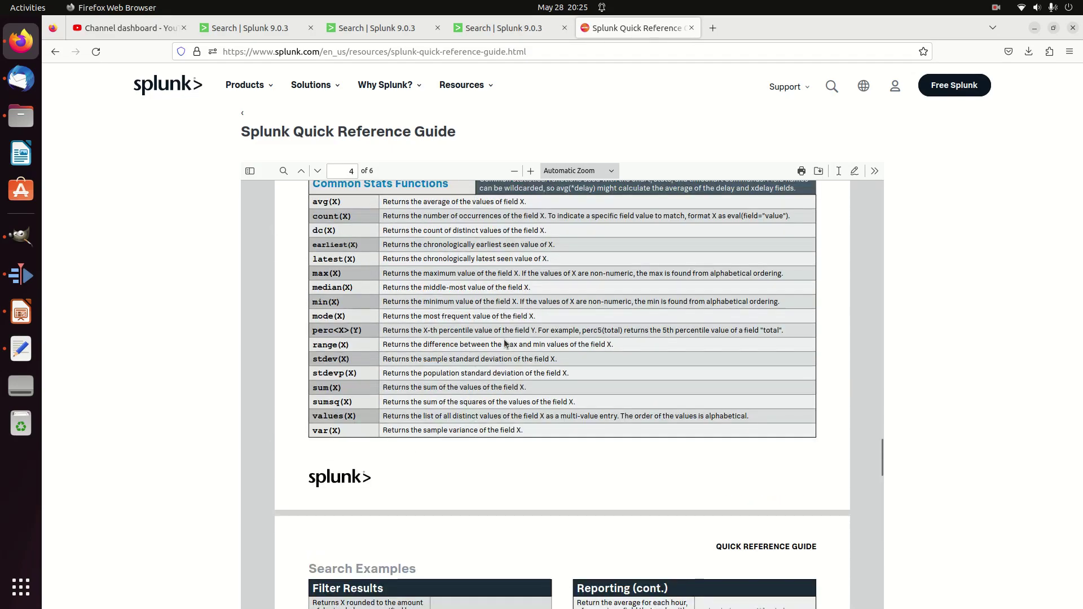
pyautogui.scroll(6, 505, 344)
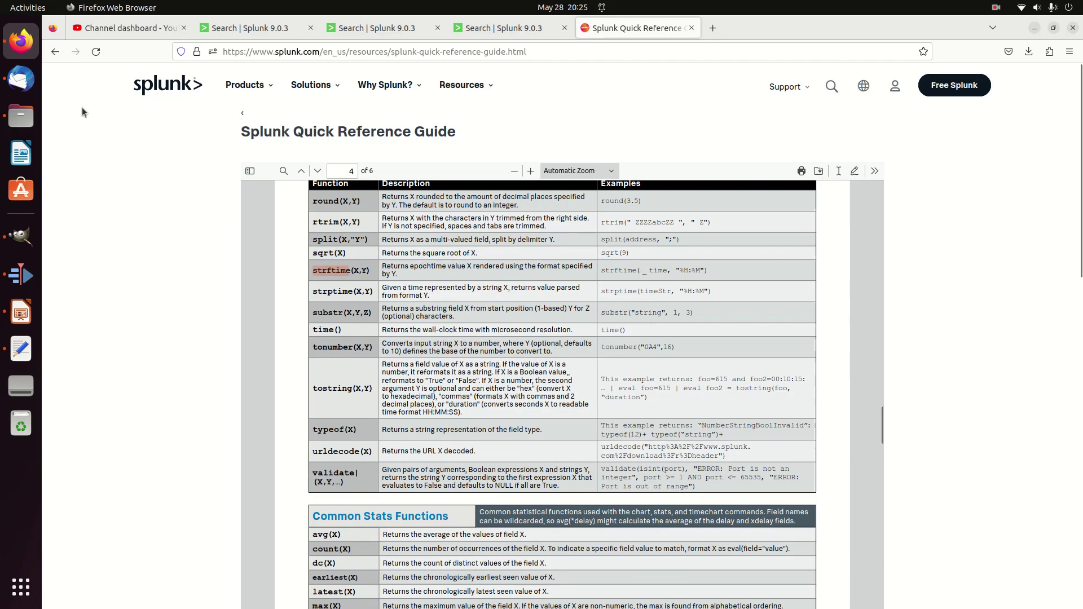
pyautogui.click(252, 27)
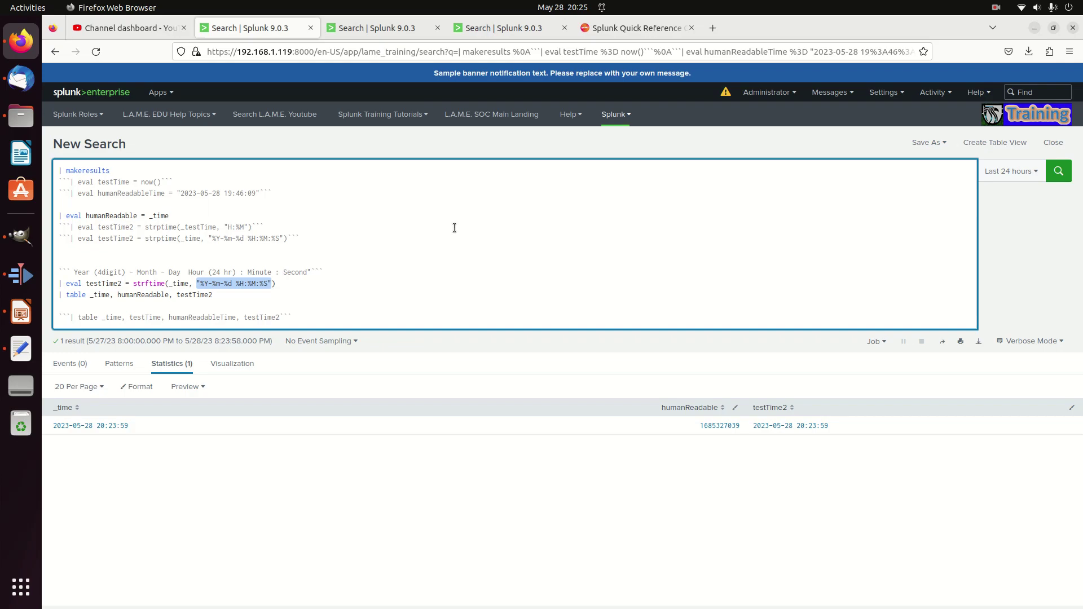
pyautogui.click(232, 284)
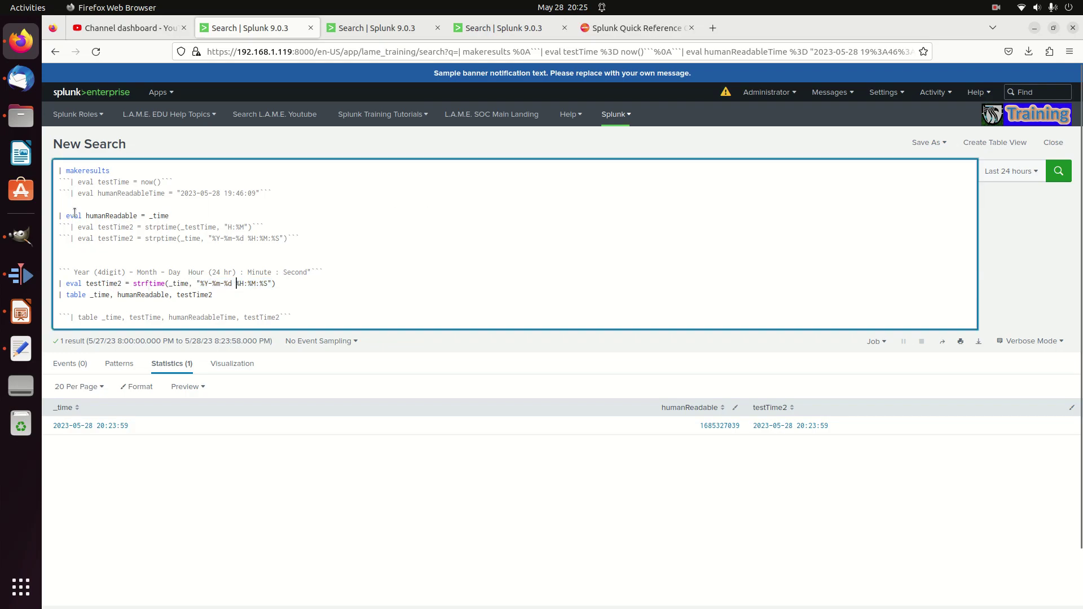